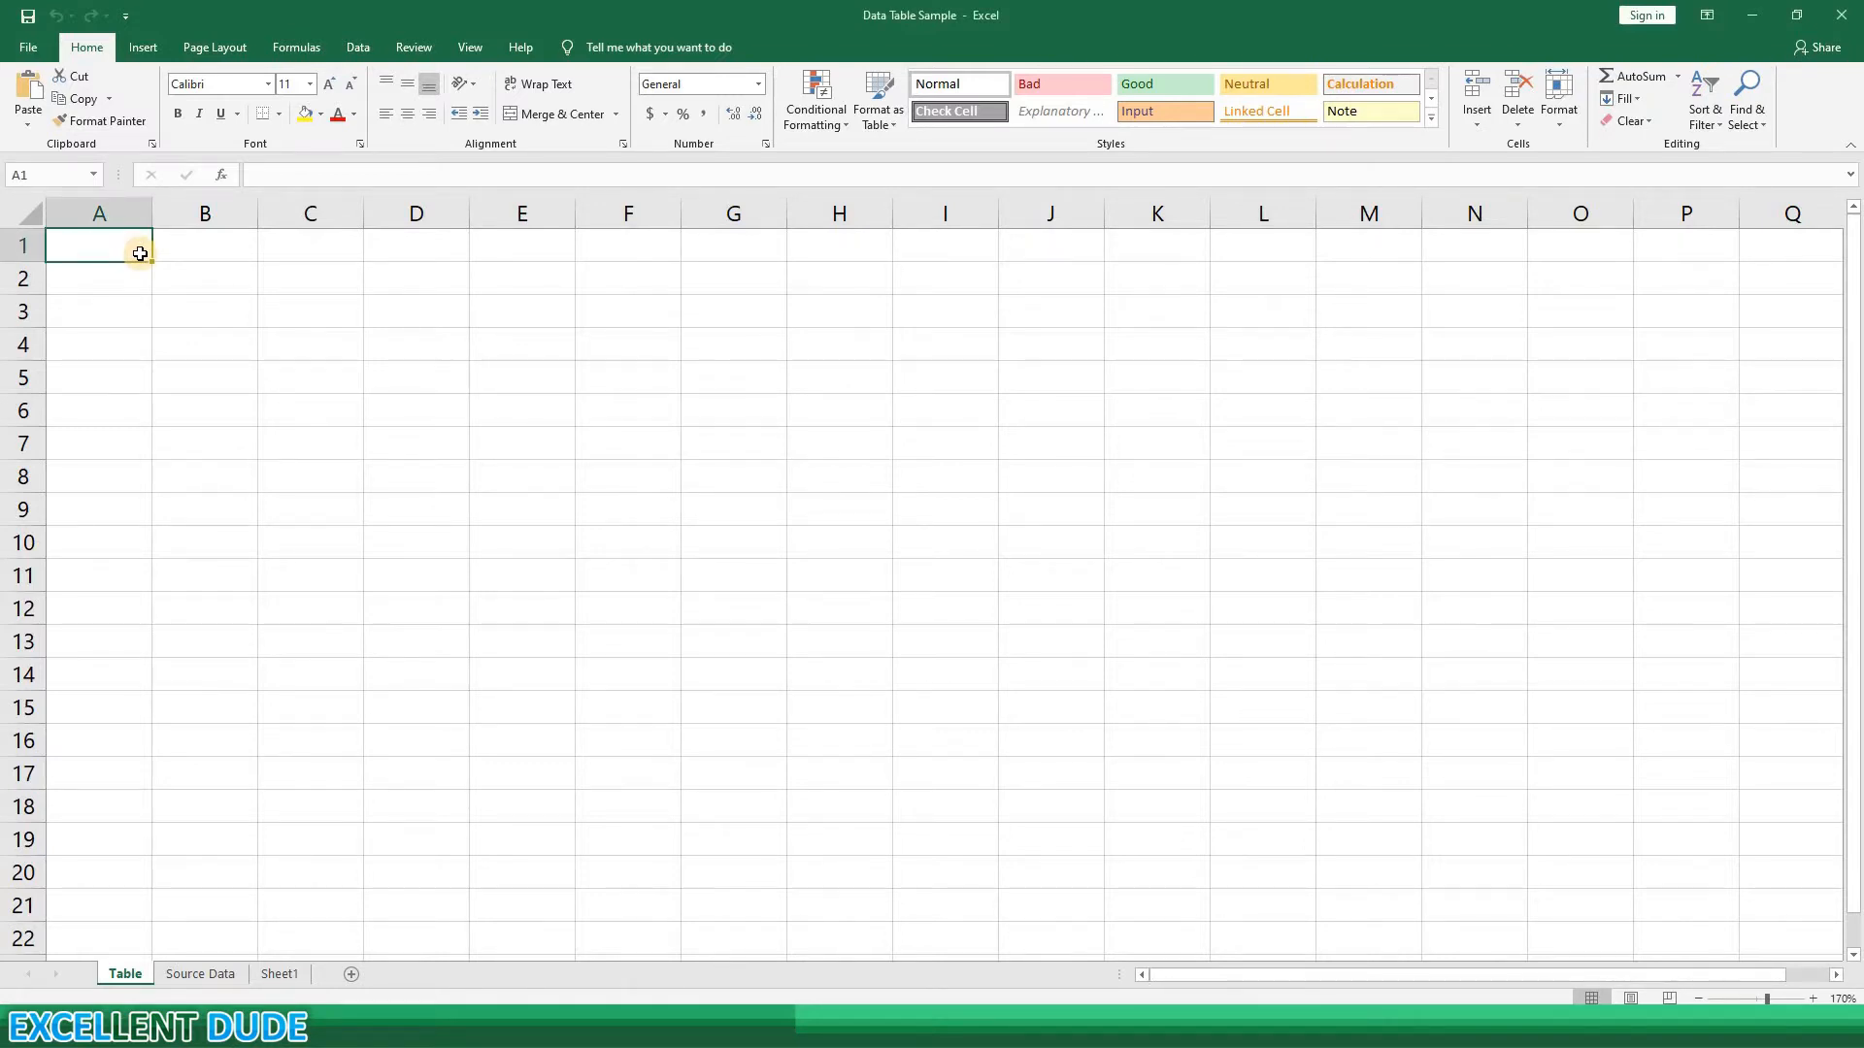
# Step: Enter the title Fast Food Restaurant Sales in cell A1
pyautogui.write('Fa')
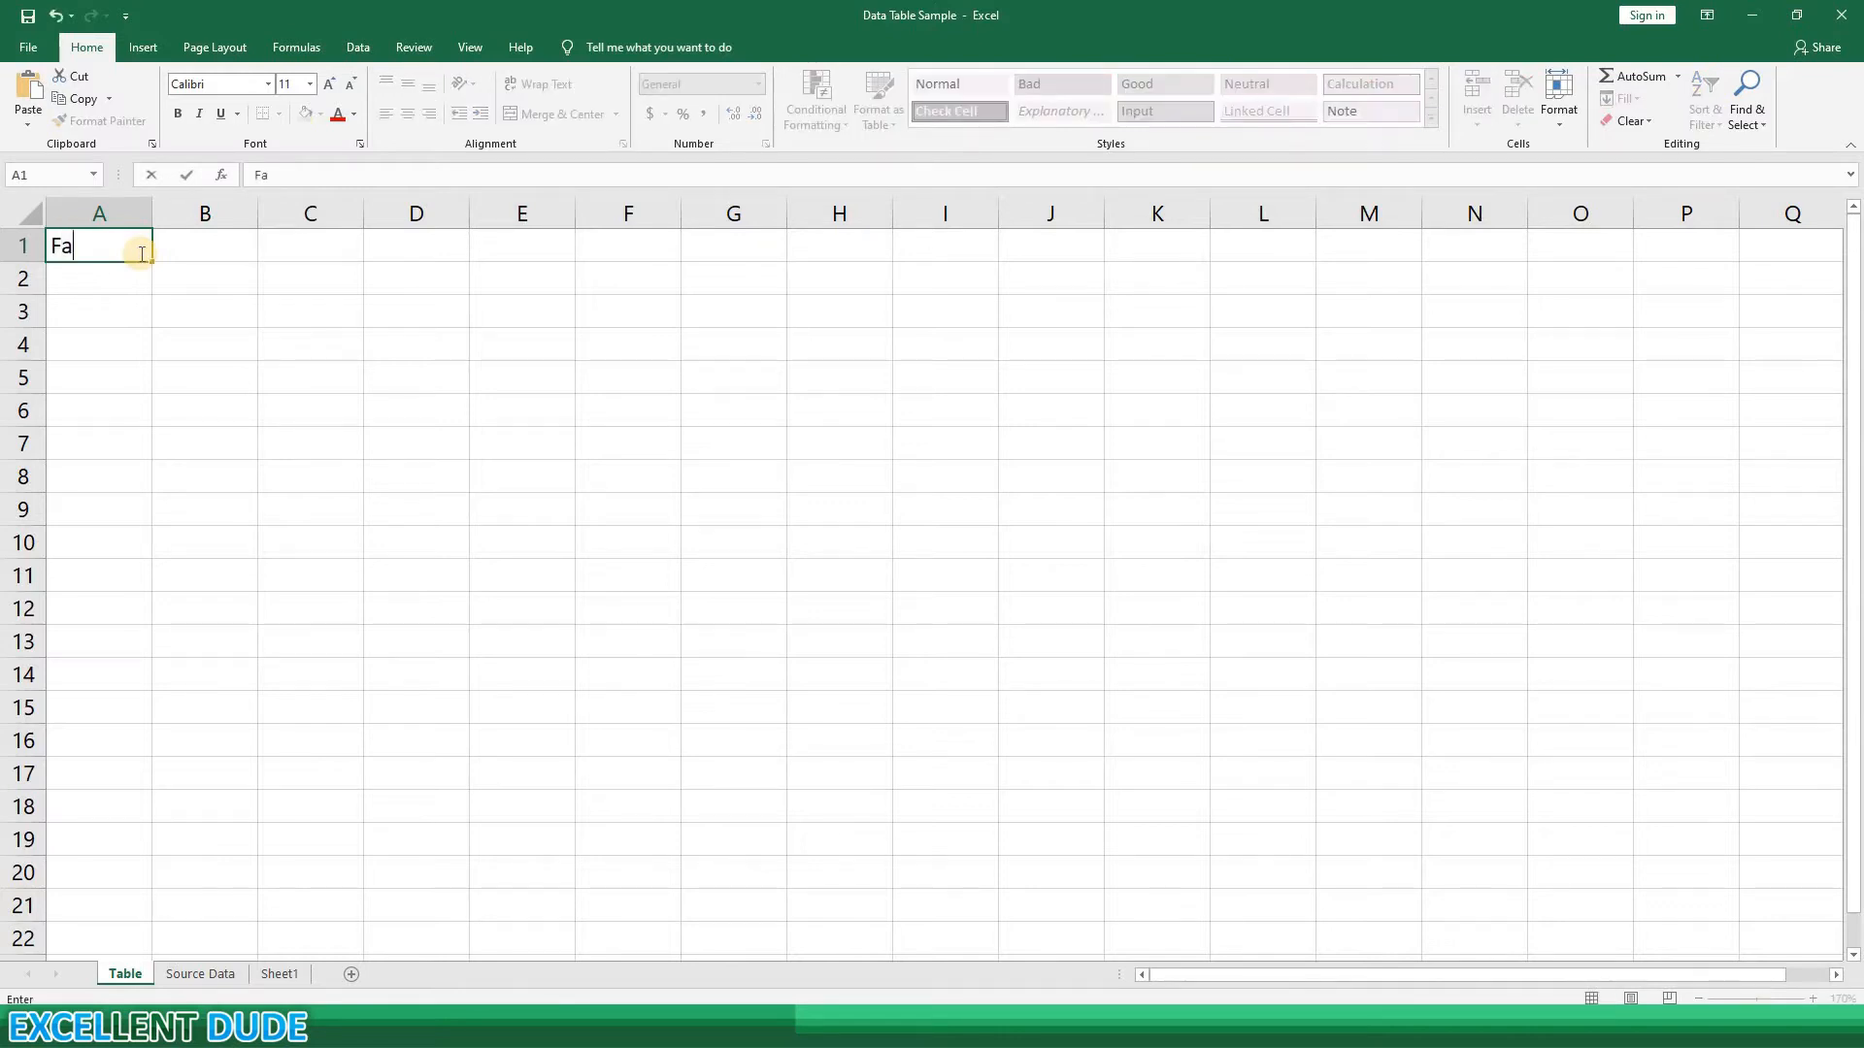
pyautogui.write('st Food Rest')
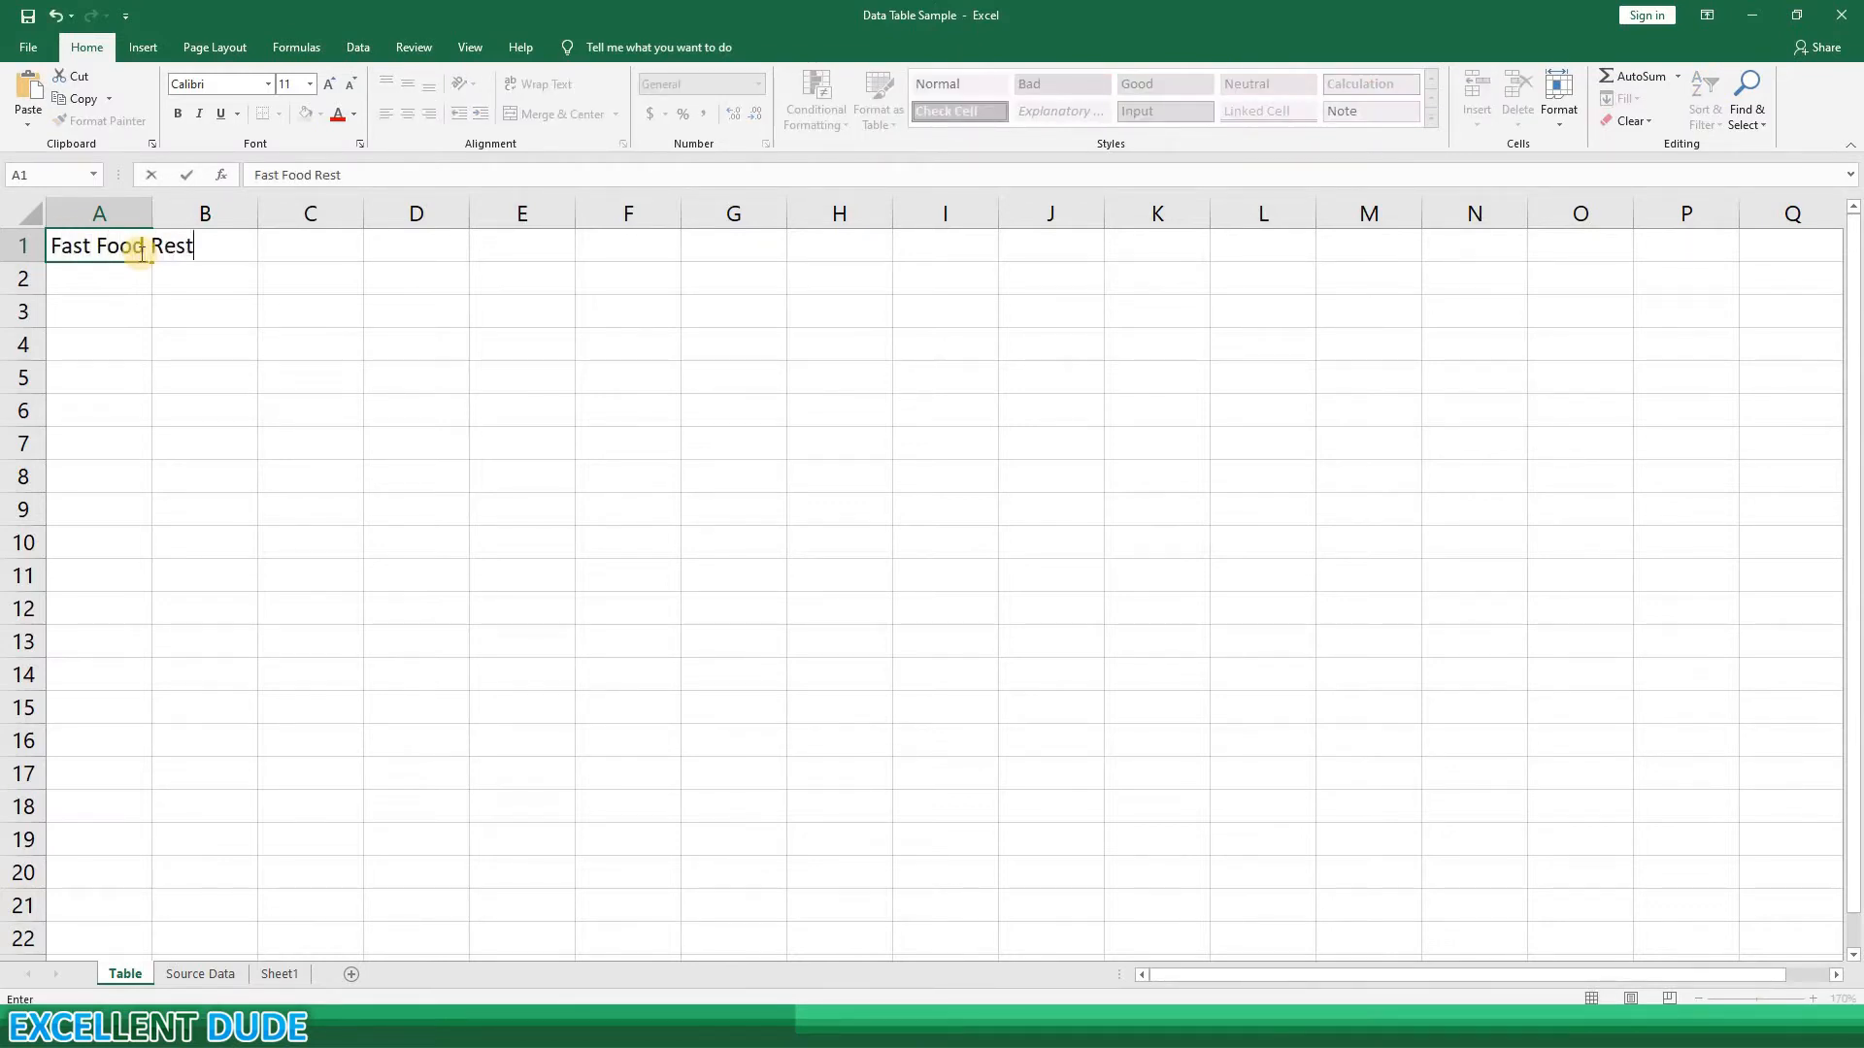
pyautogui.write('aurant Sales')
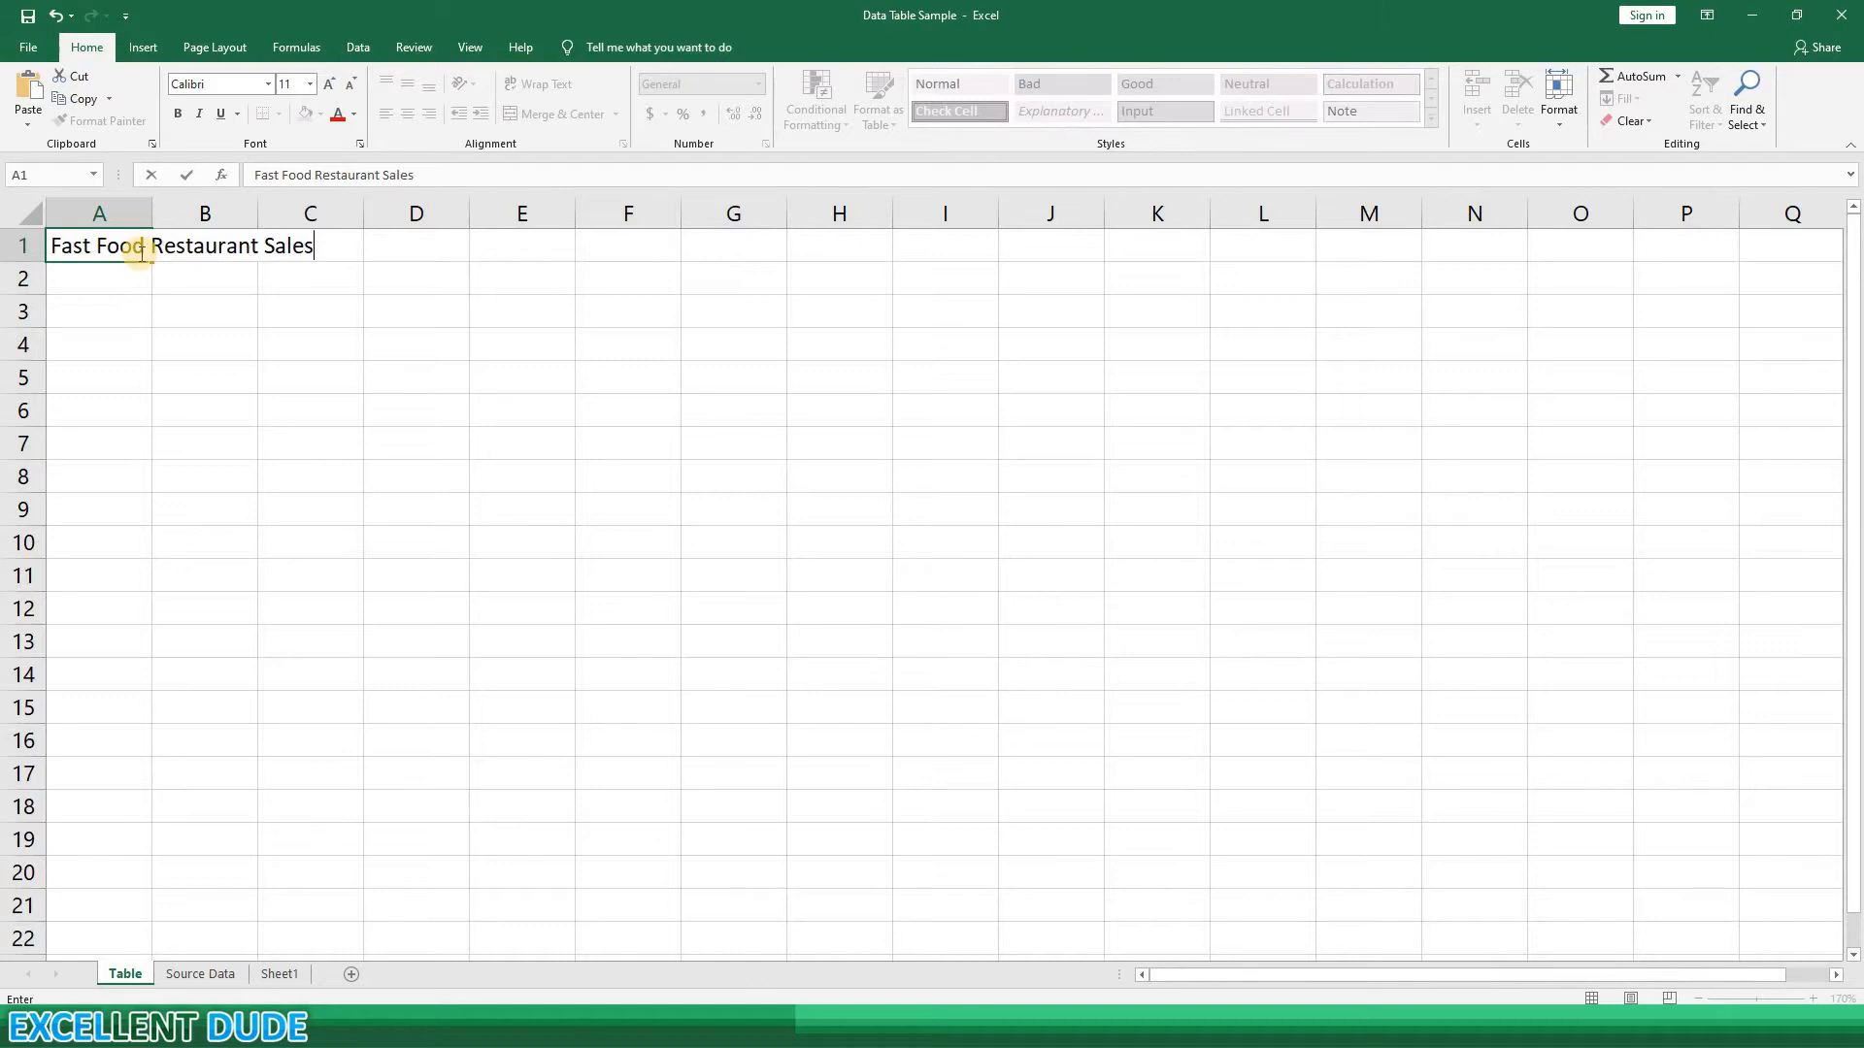
pyautogui.press('Return')
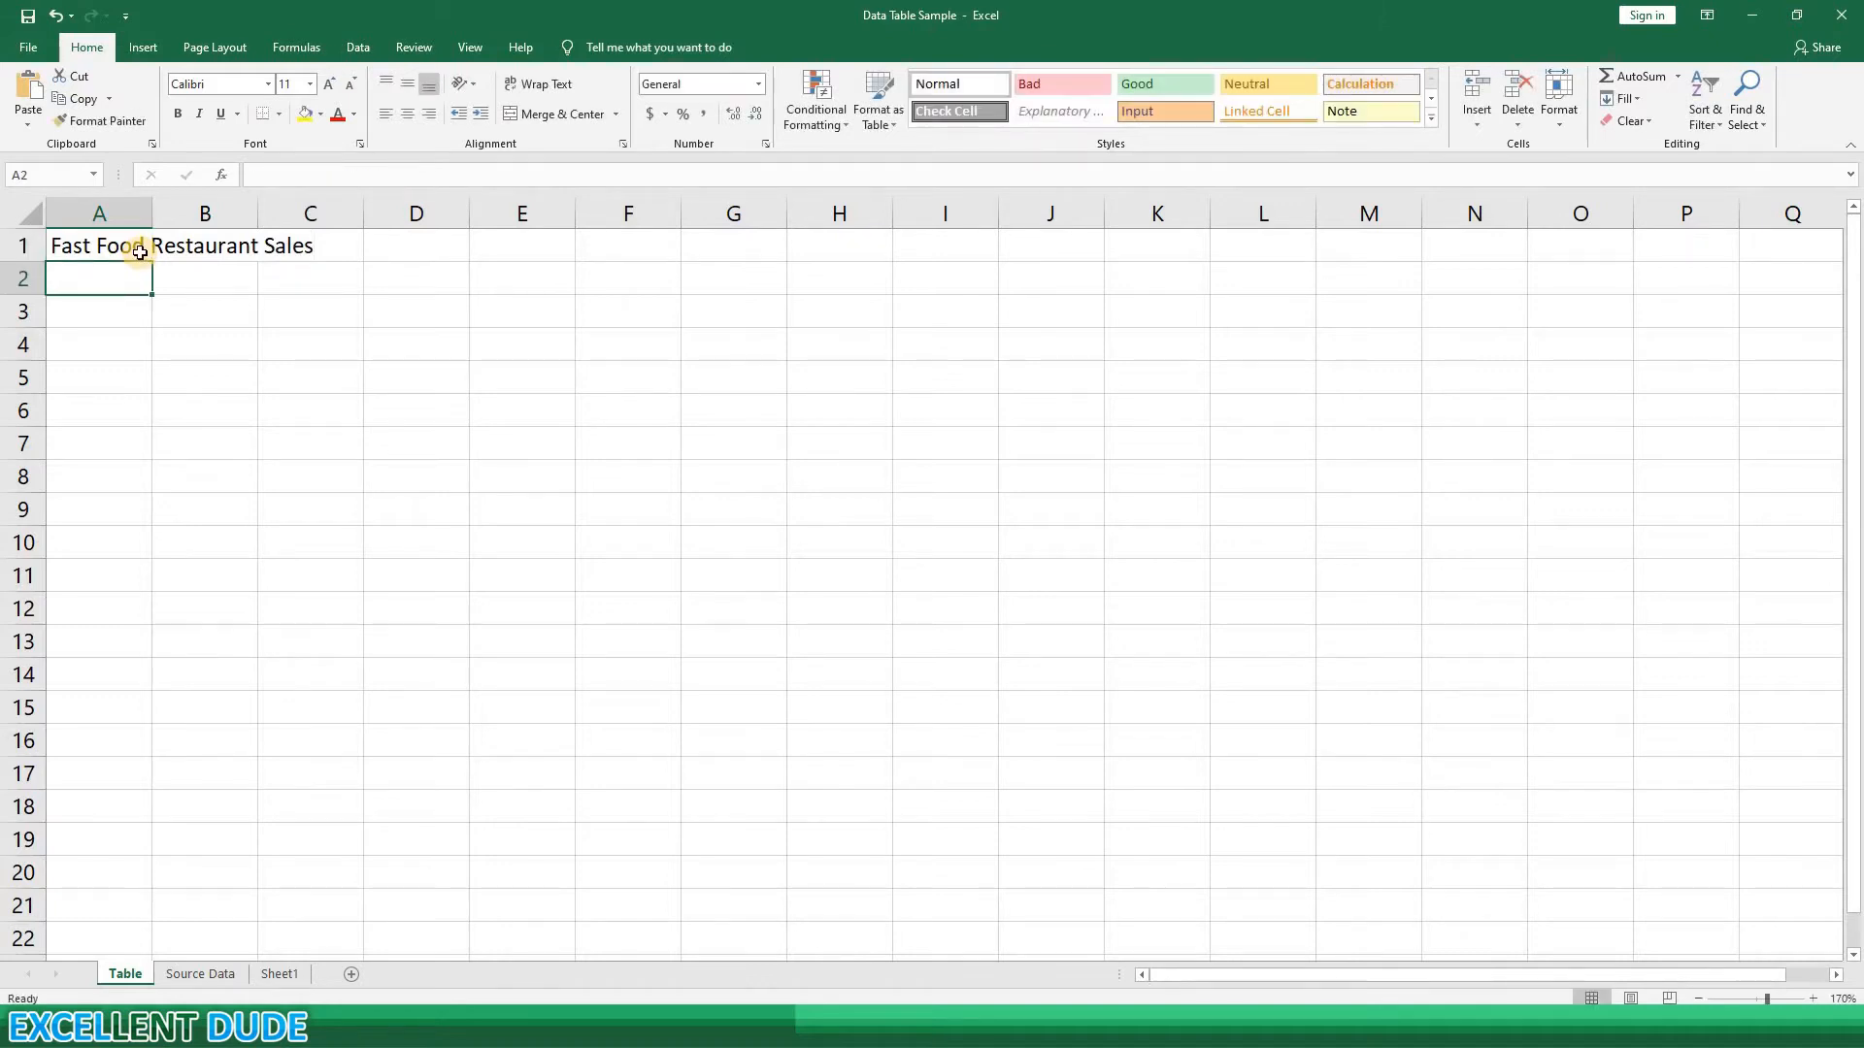
# Step: Enter the heading Country in A3, with United States and Canada in the two cells below it
pyautogui.click(121, 318)
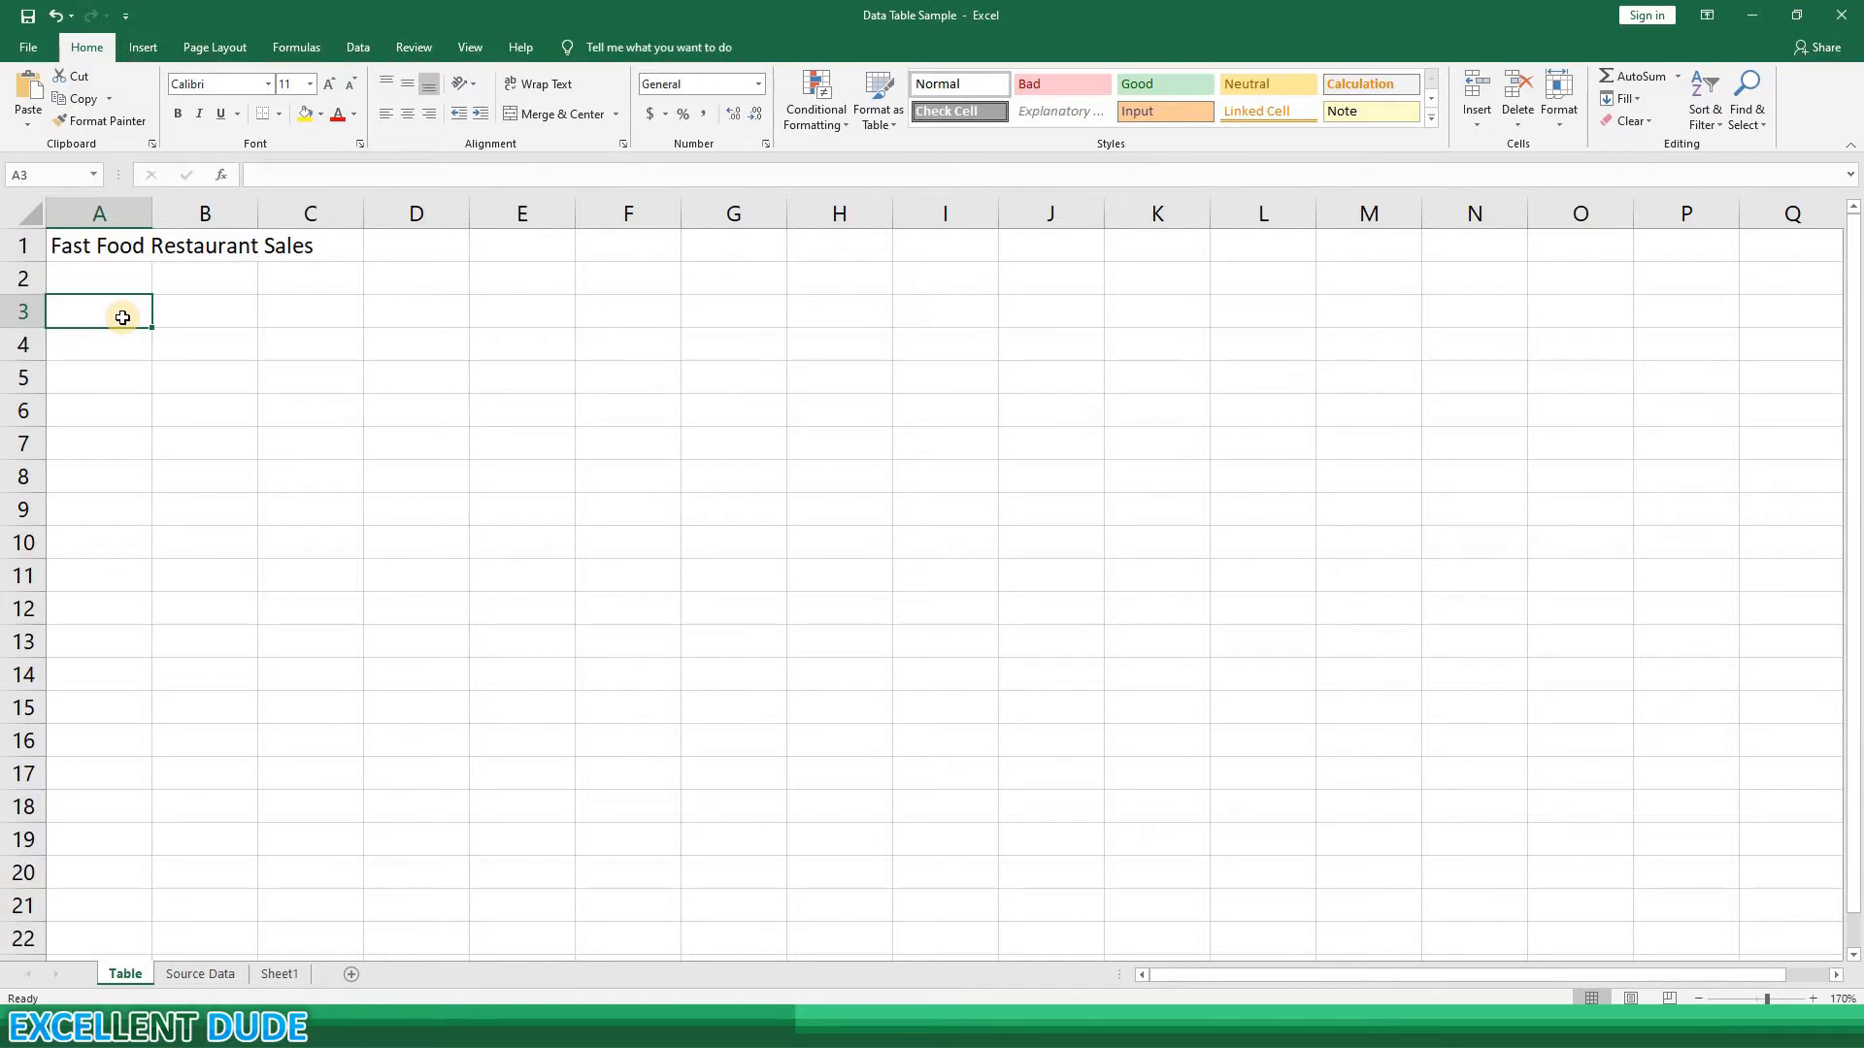
pyautogui.write('Country')
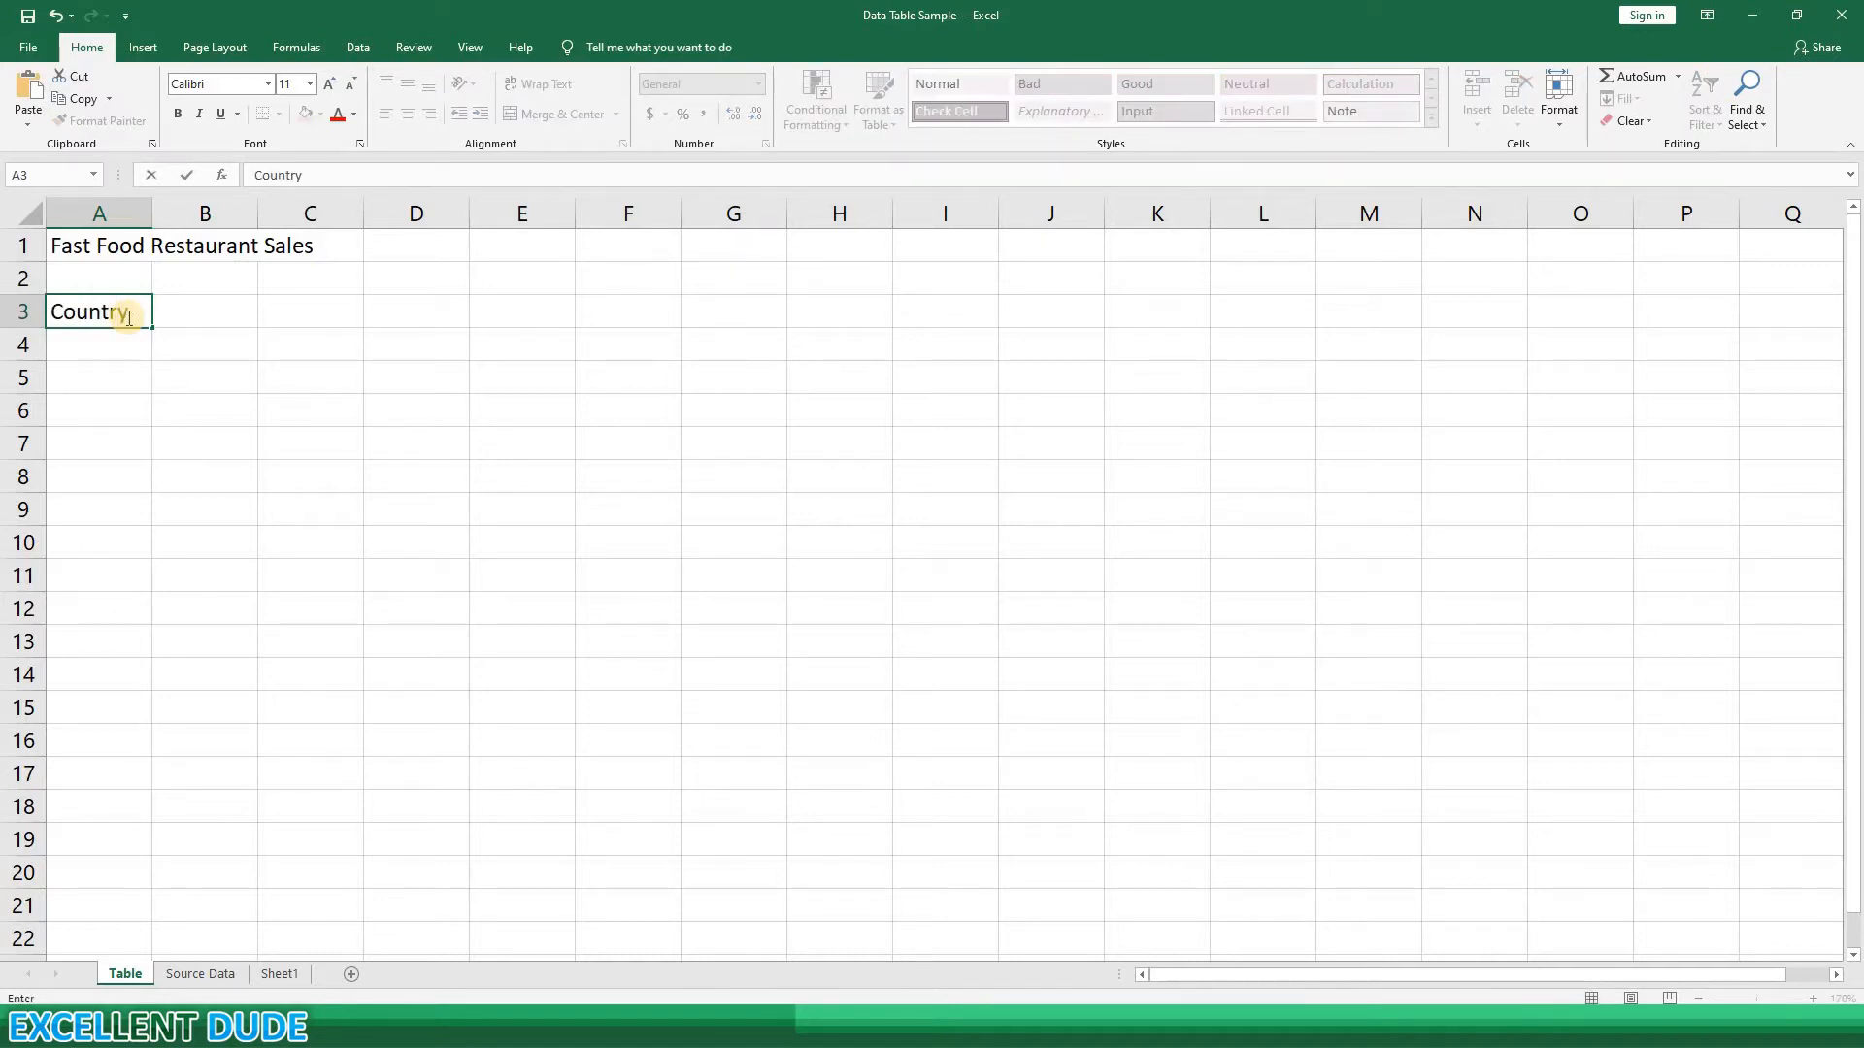
pyautogui.press('Return')
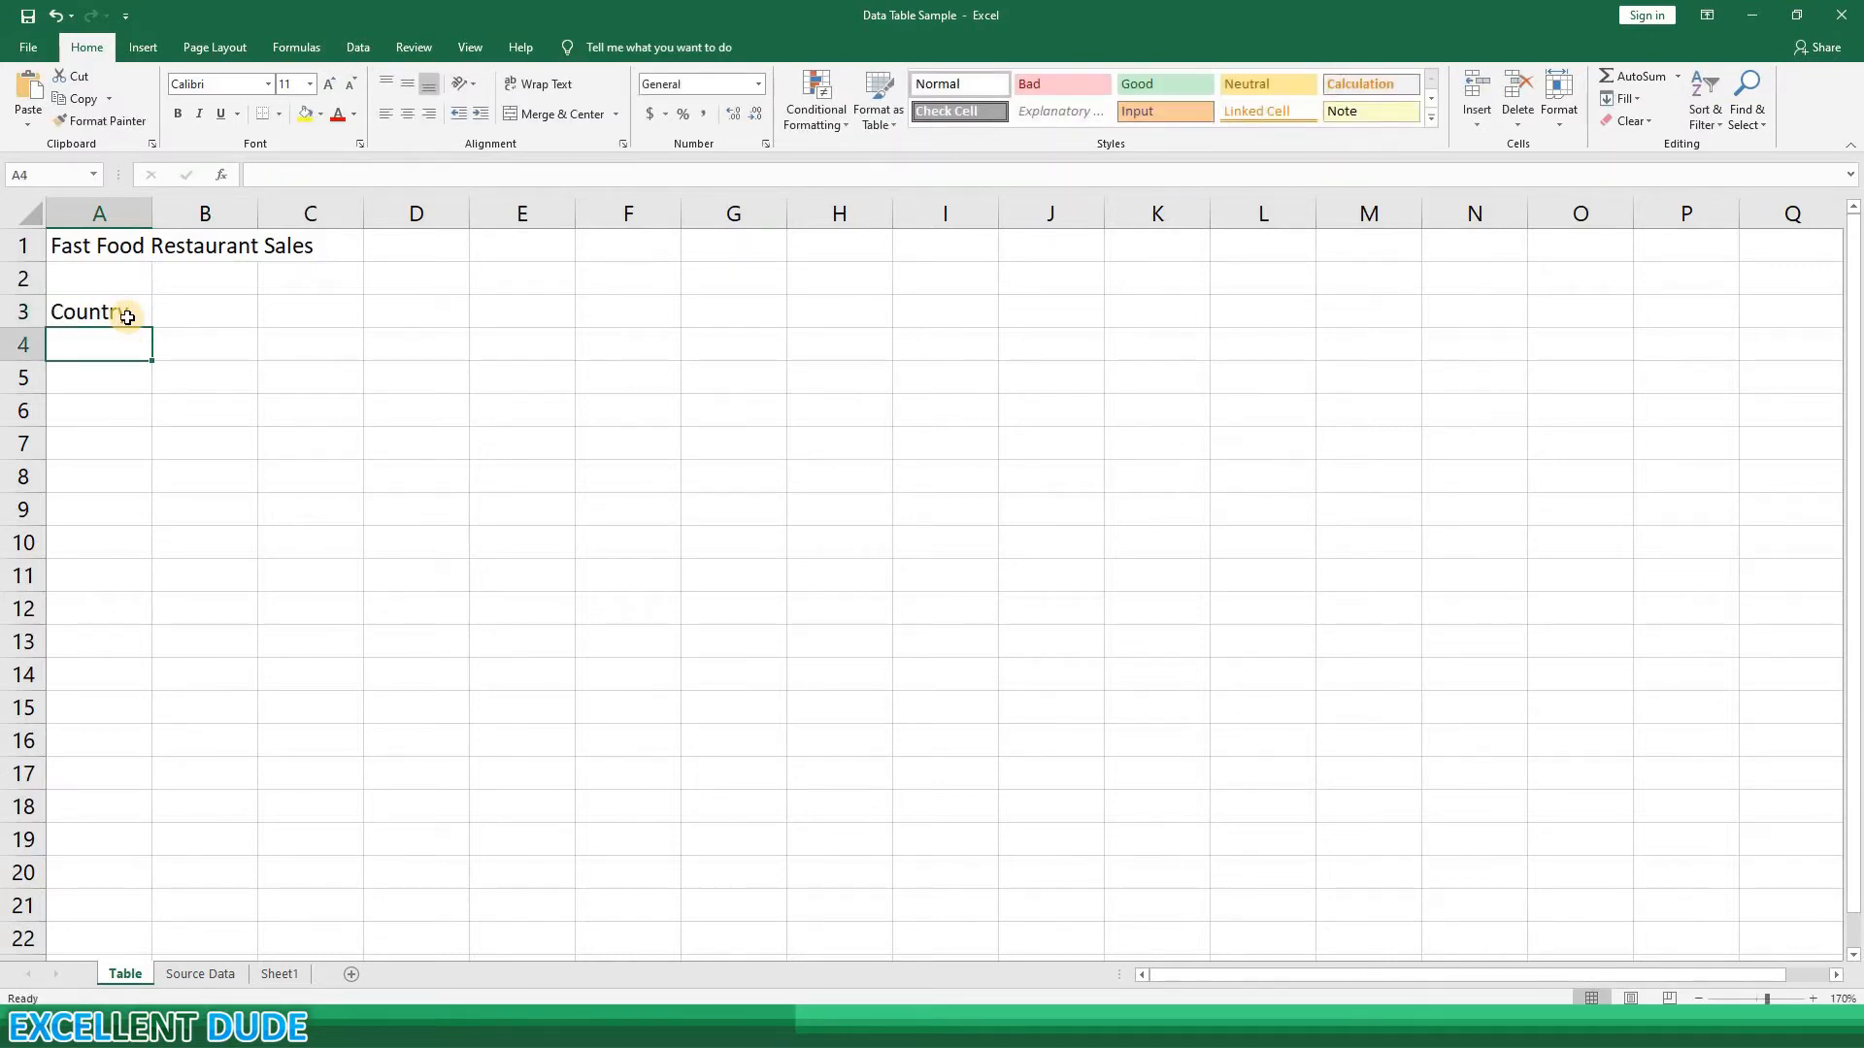
pyautogui.write('Unitesd')
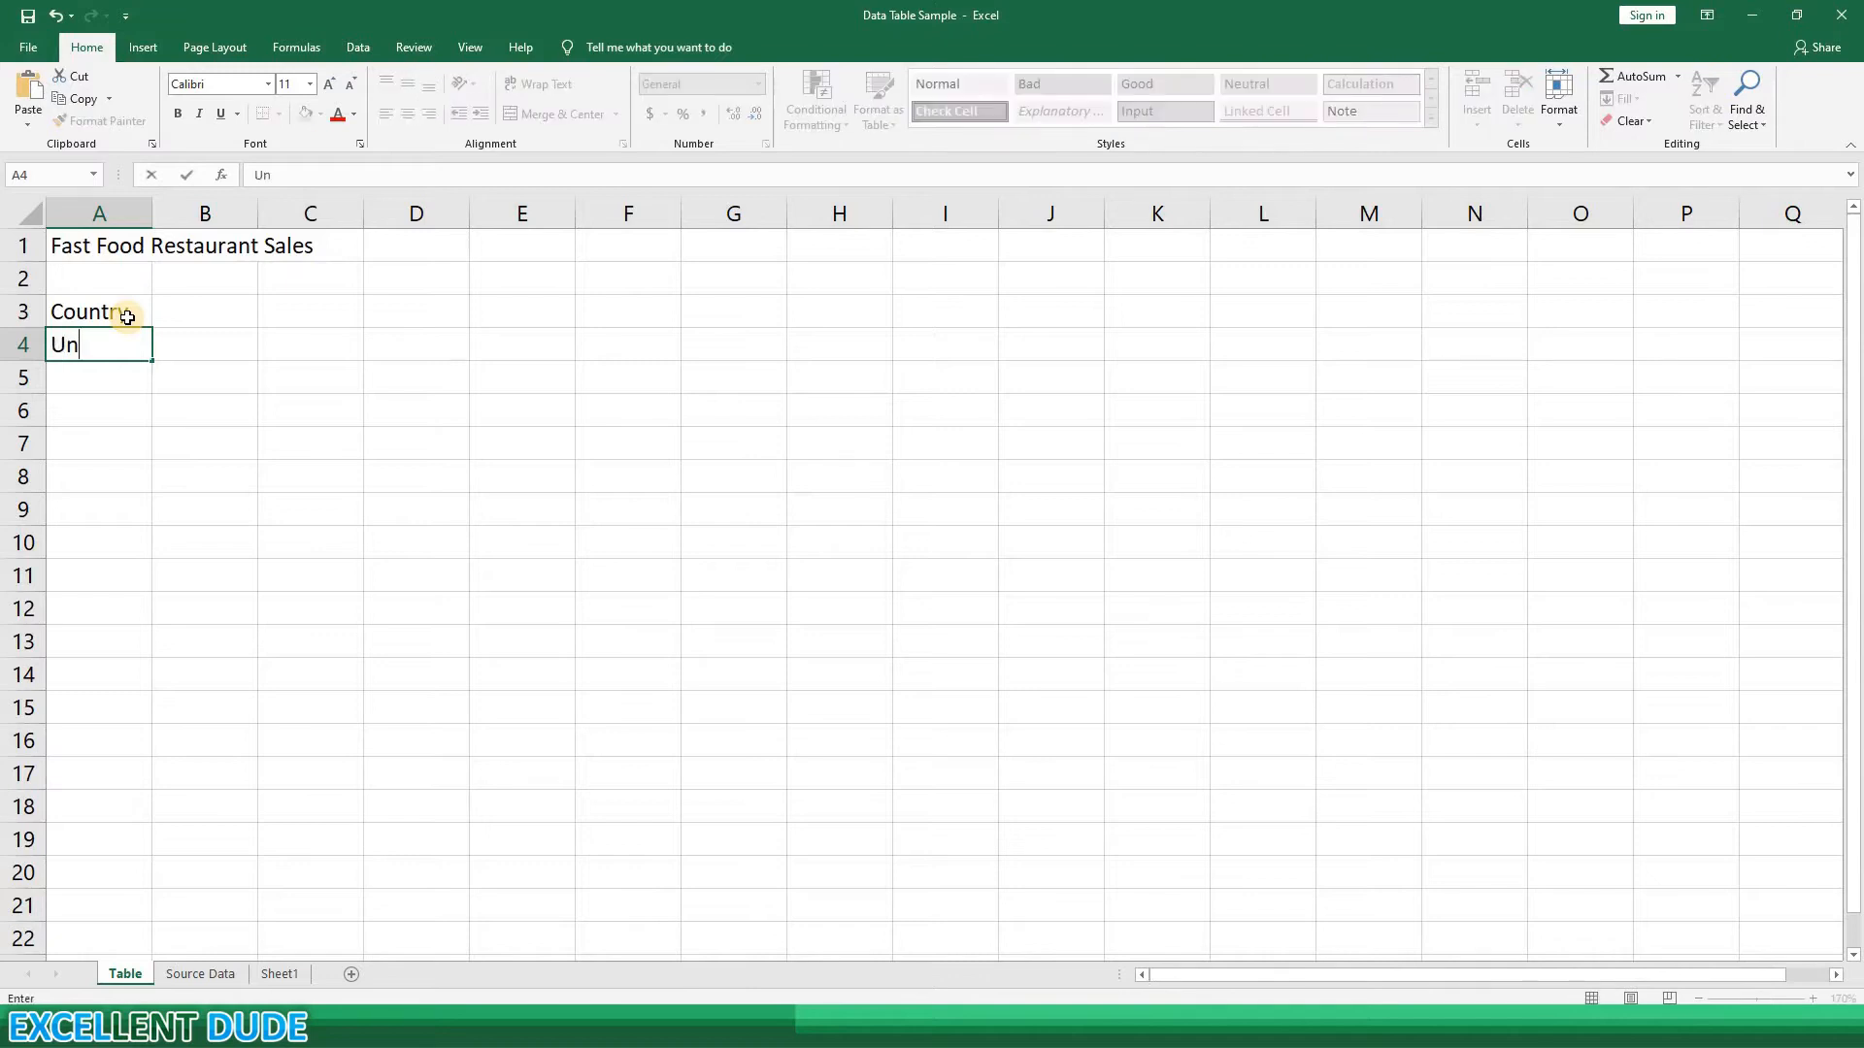
pyautogui.press('BackSpace')
pyautogui.press('BackSpace')
pyautogui.write('d States')
pyautogui.press('Return')
pyautogui.write('Canada')
pyautogui.press('Return')
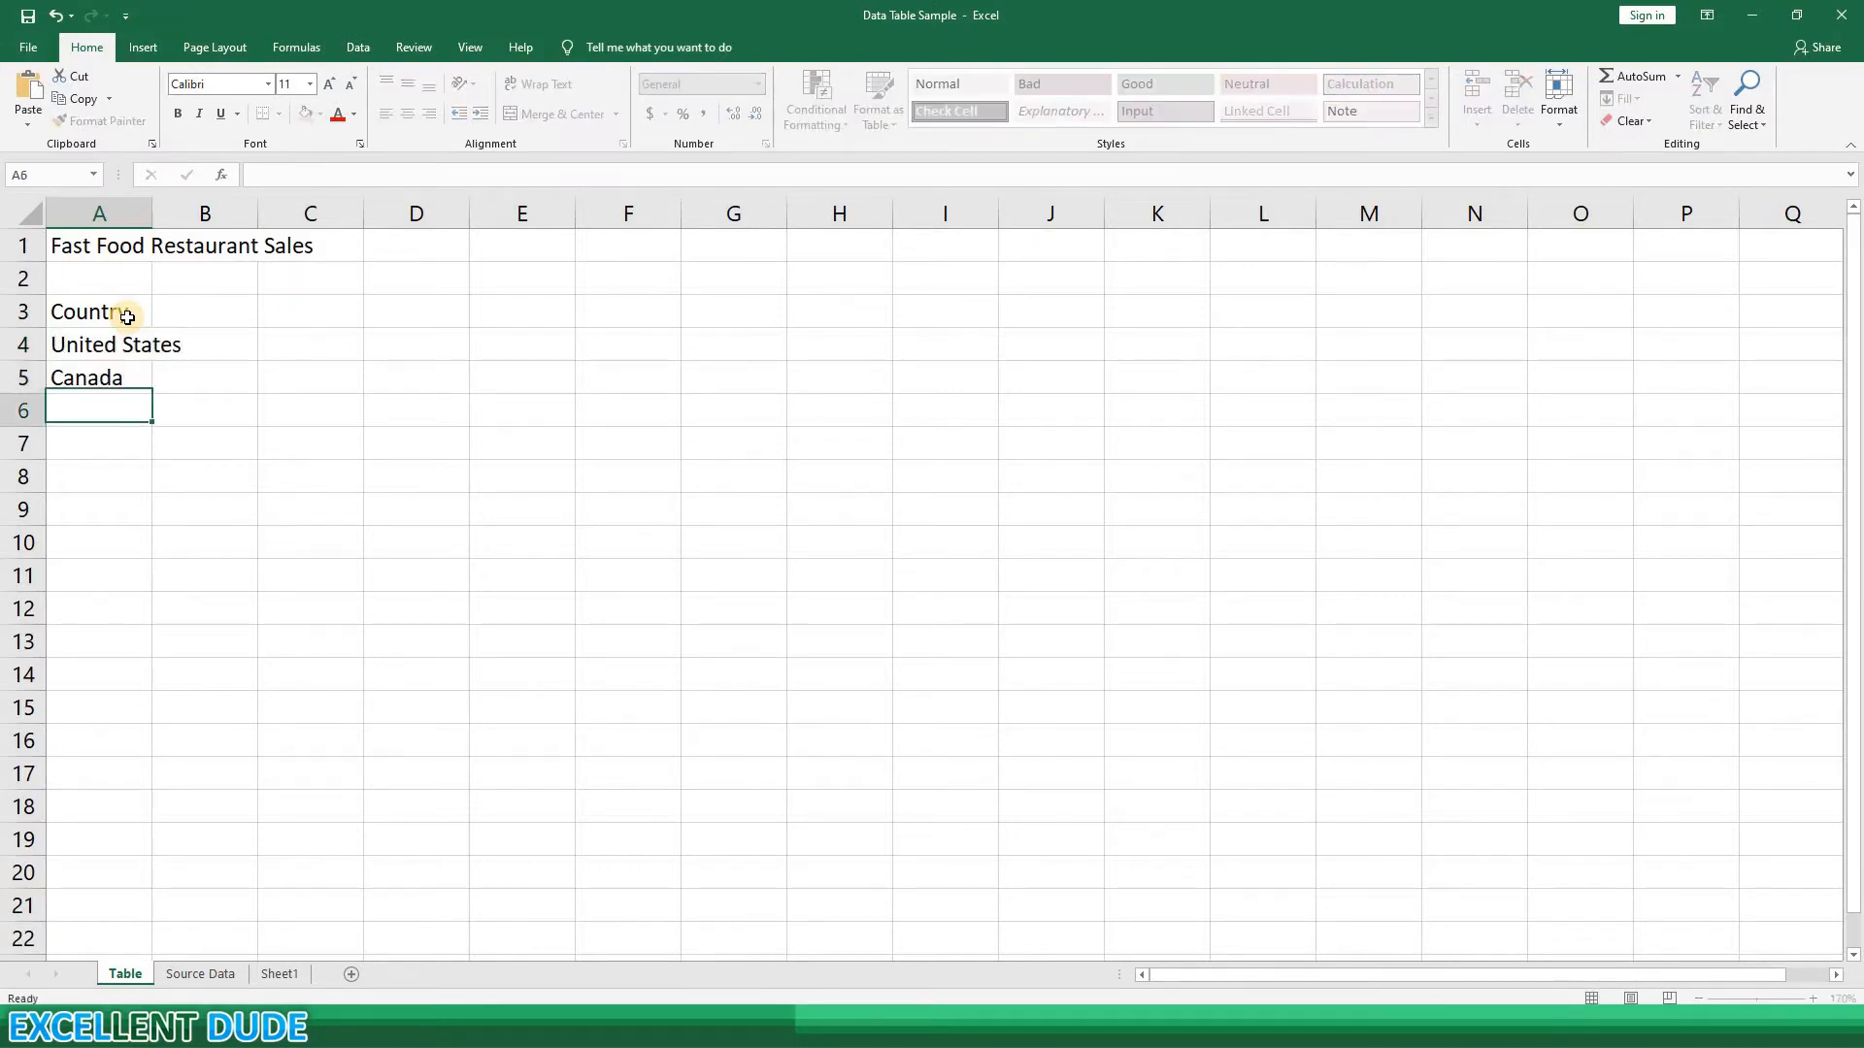
# Step: Add Australia and Scotland to the country list in A6:A7 and widen column A to fit the names
pyautogui.write('Australia')
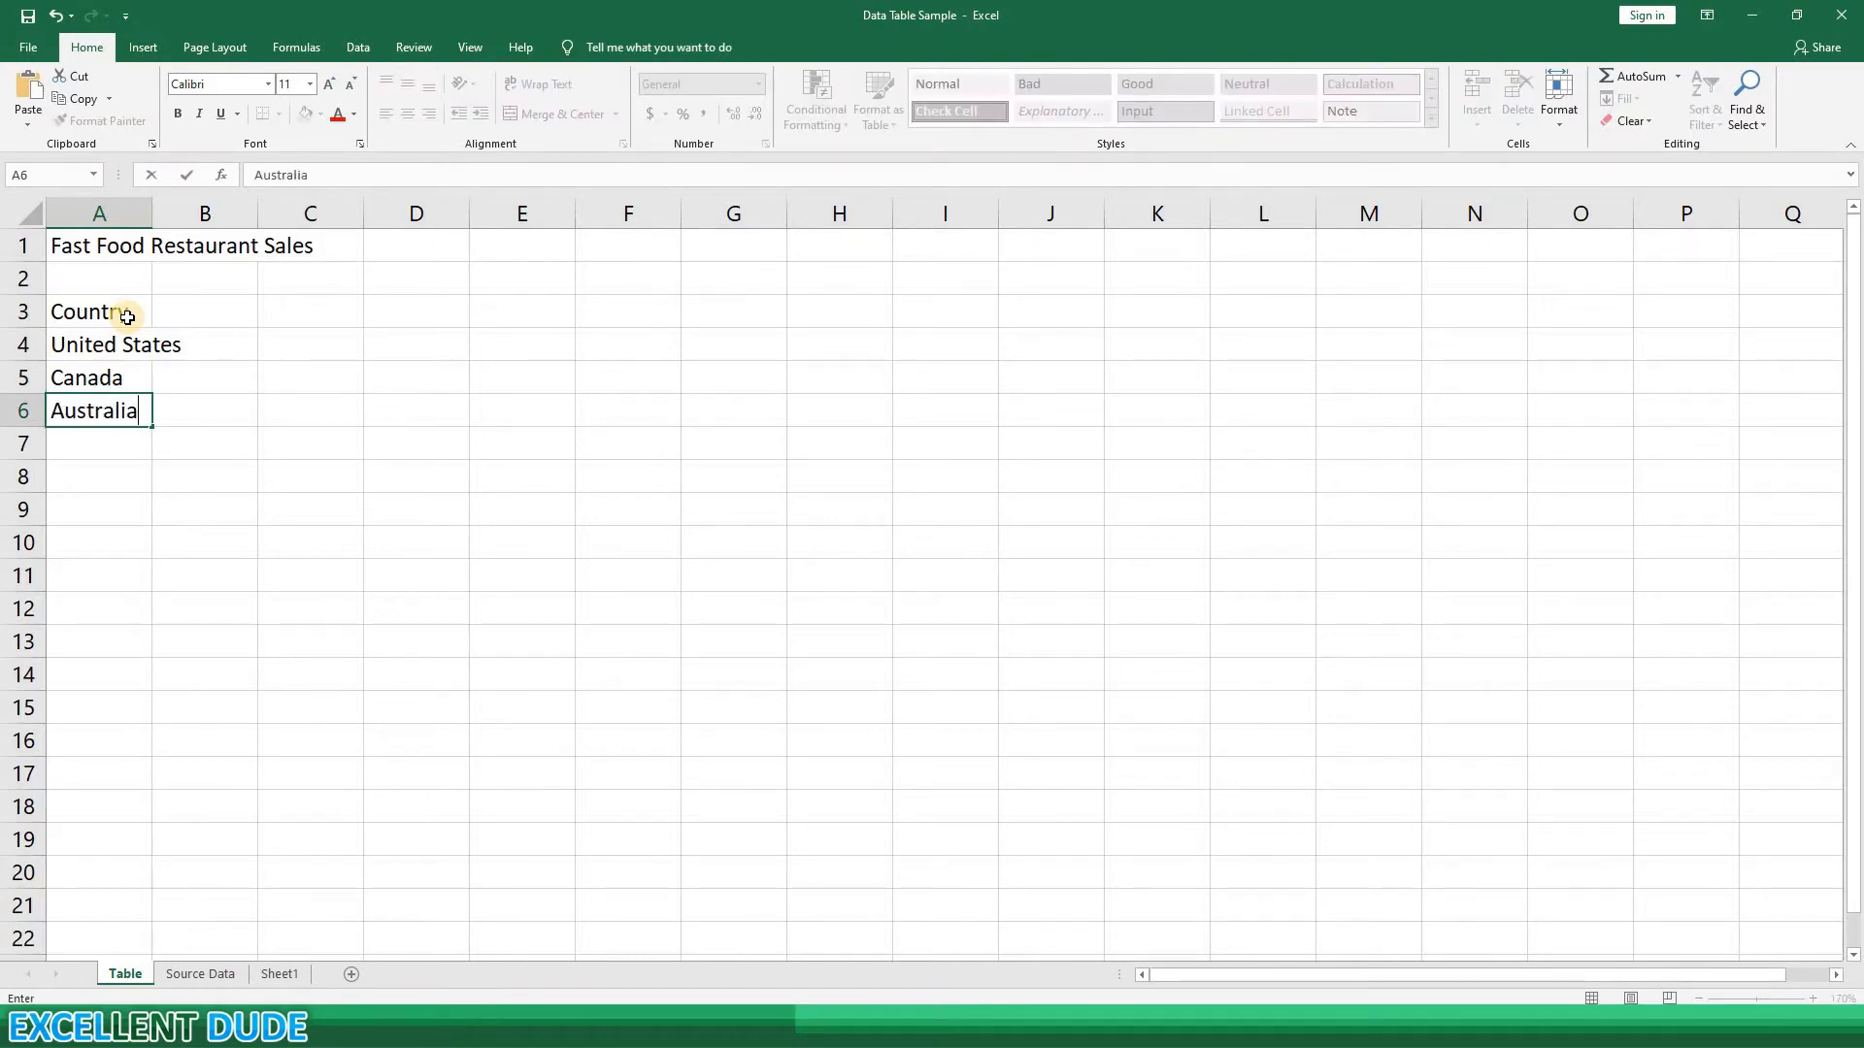
pyautogui.press('Return')
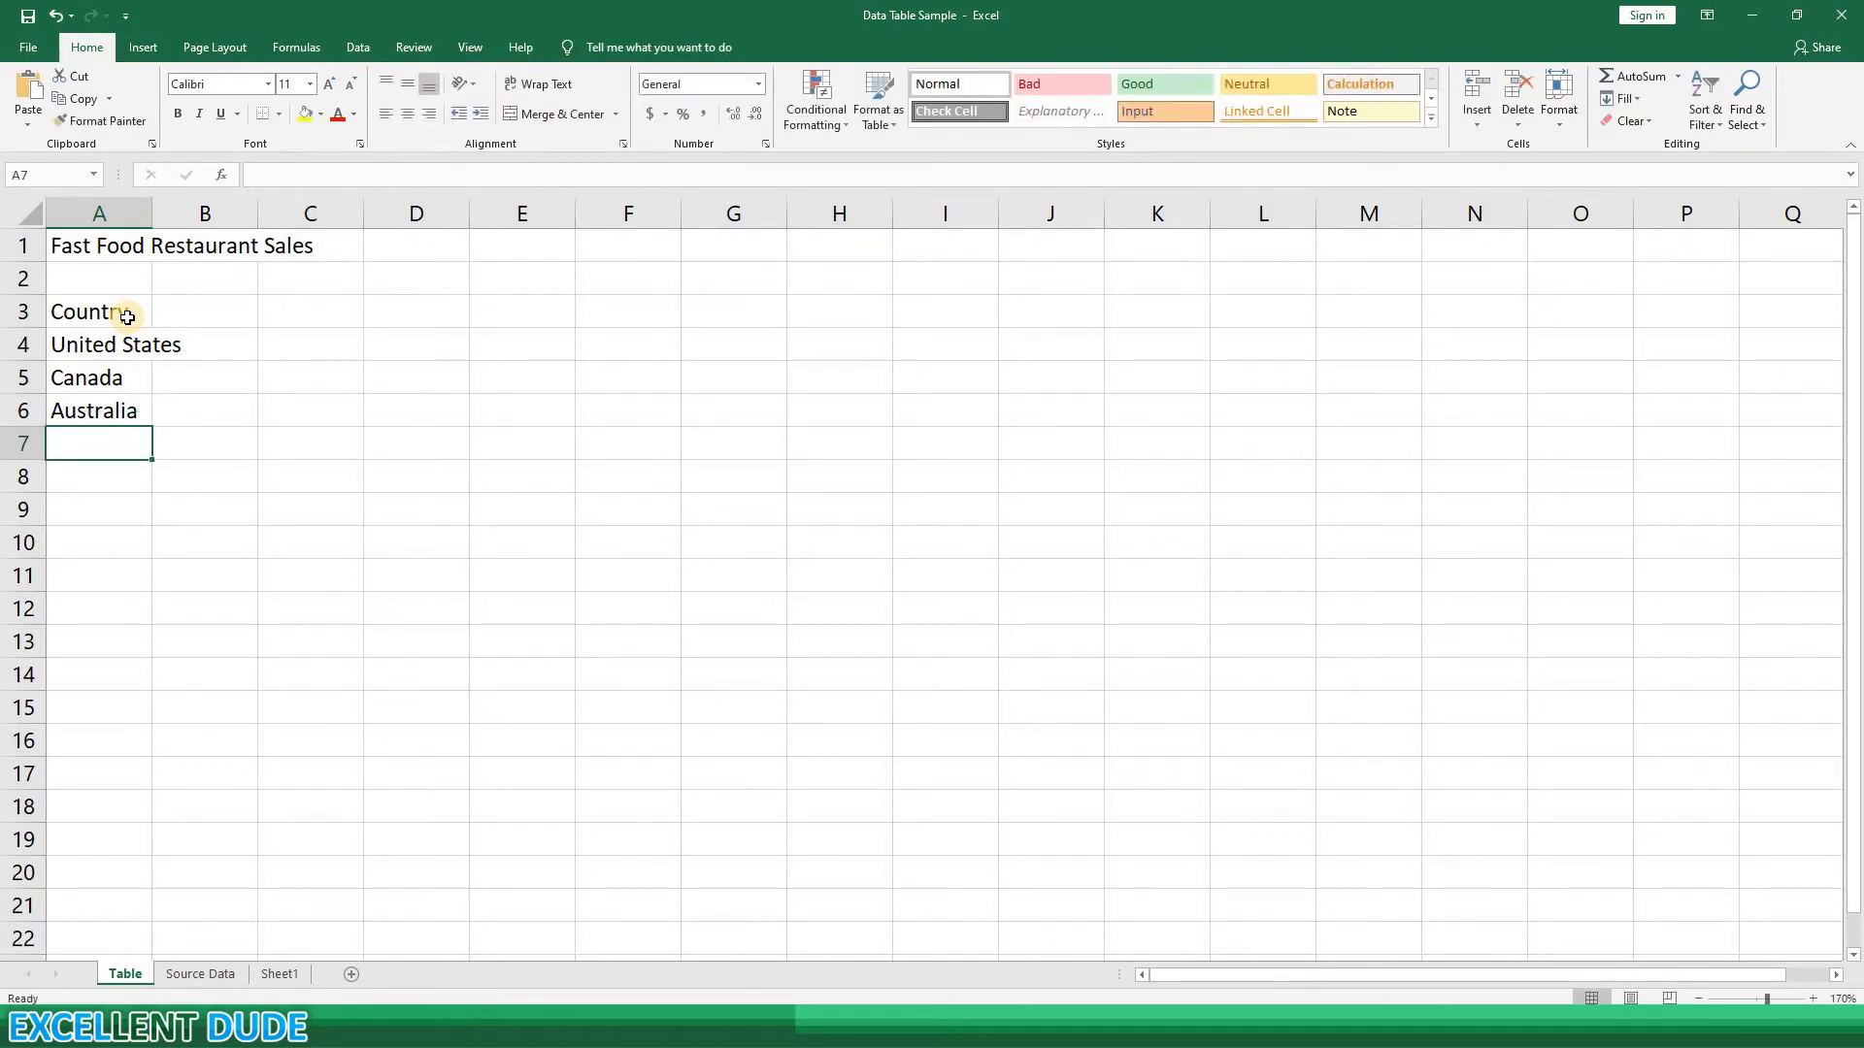
pyautogui.write('Scotland')
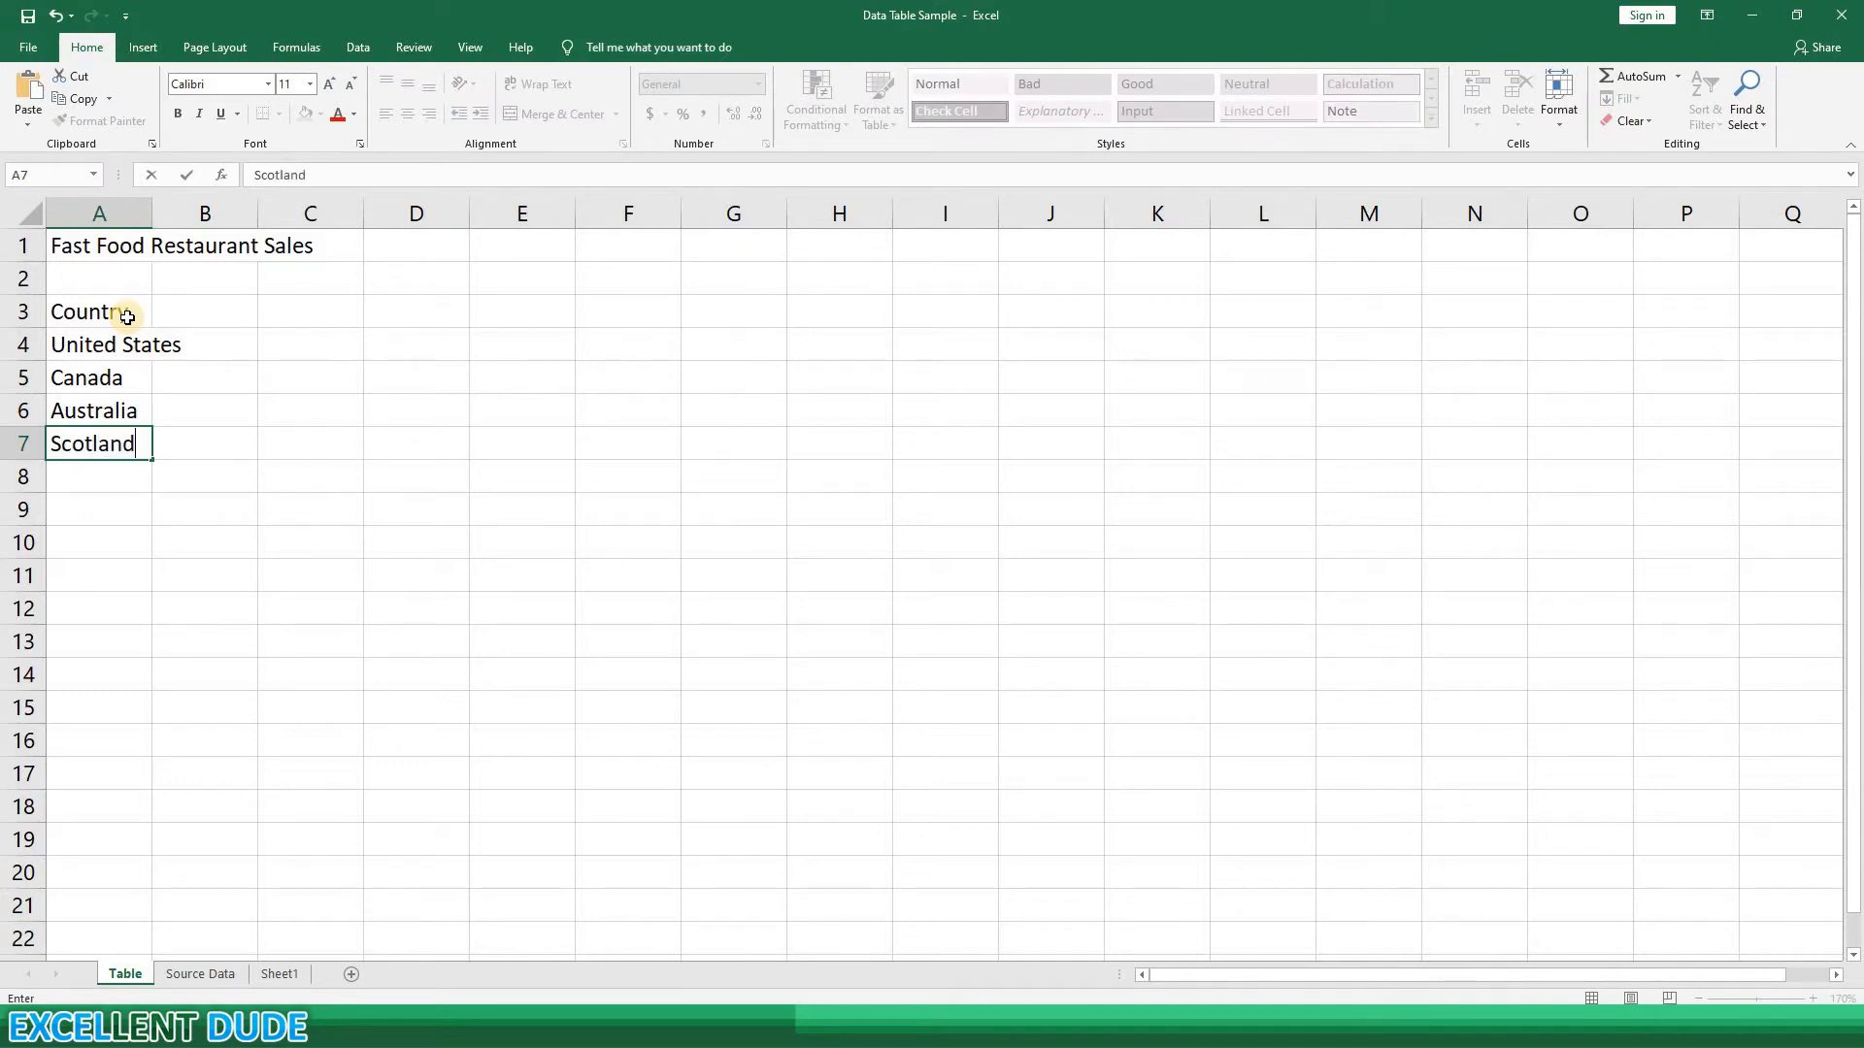
pyautogui.press('Return')
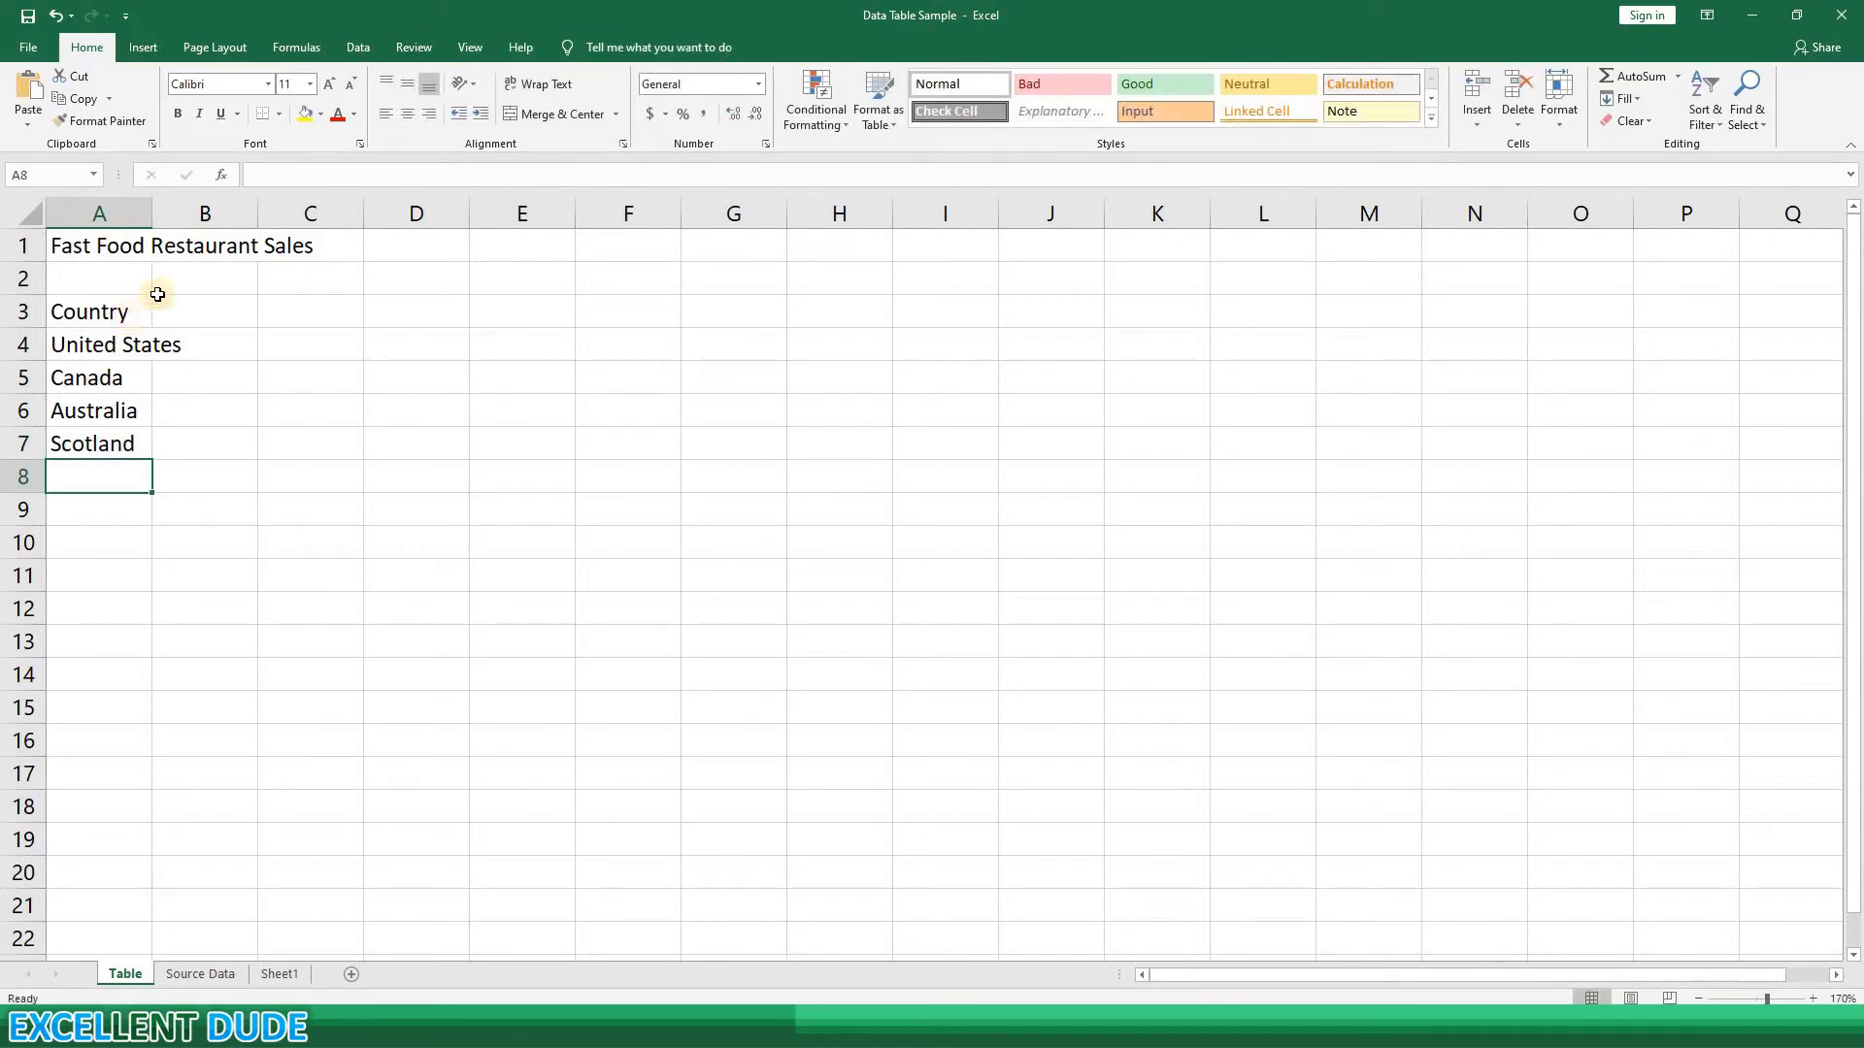
pyautogui.moveTo(173, 224); pyautogui.dragTo(199, 220)
# Step: Enter the month headings Jan and Feb in B3:C3 and extend the series across row 3 to Dec in M3
pyautogui.click(248, 306)
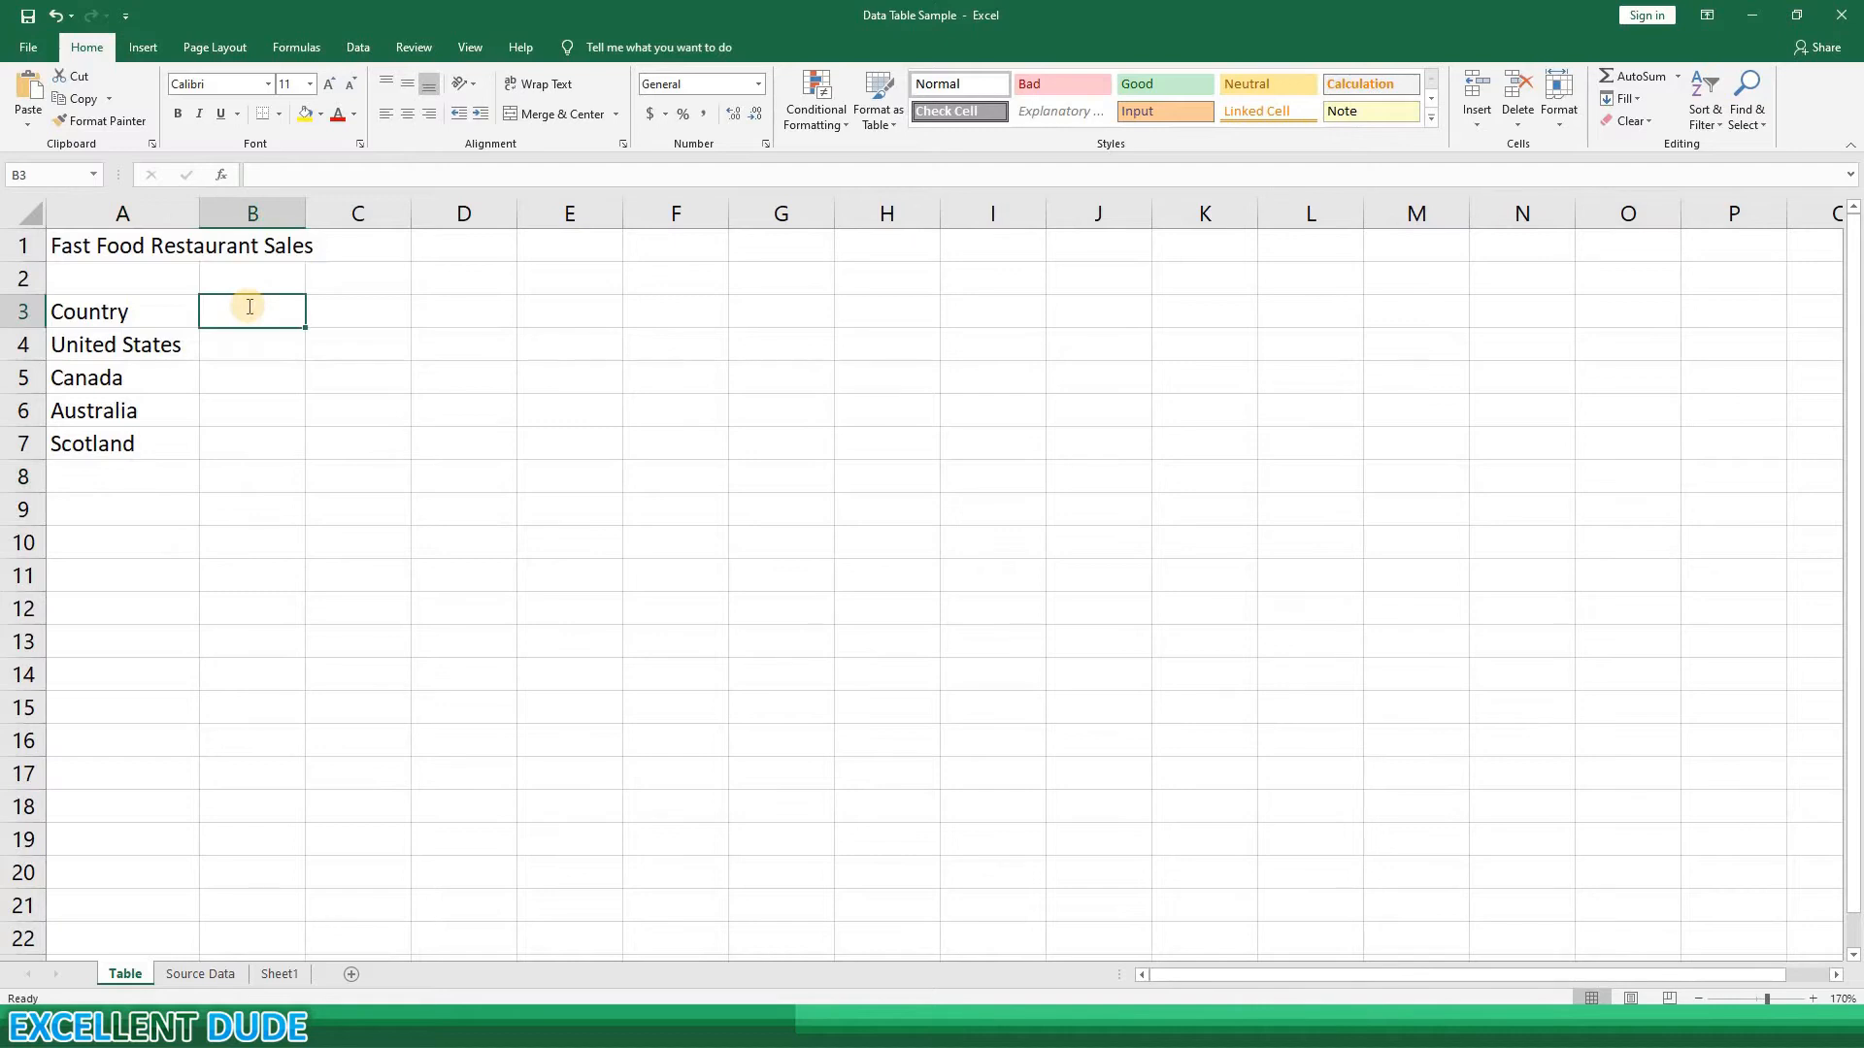
pyautogui.write('Jan')
pyautogui.press('Tab')
pyautogui.write('Feb')
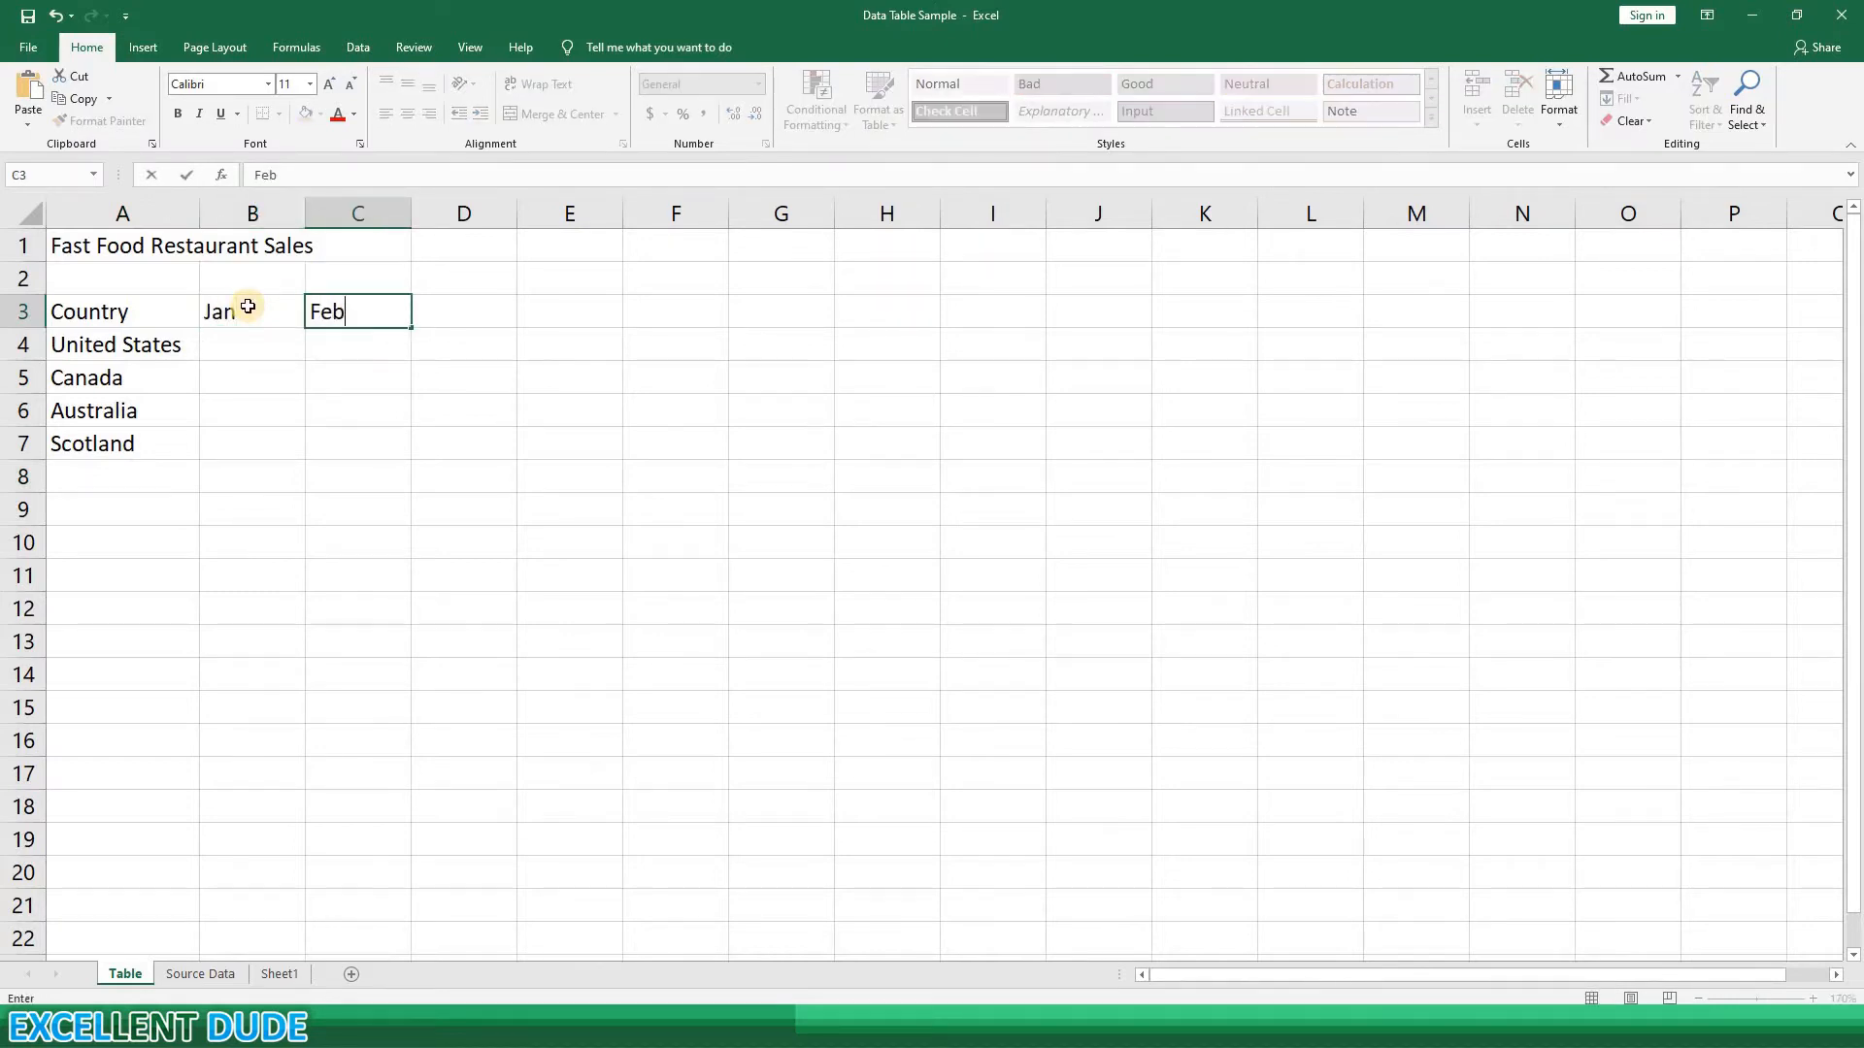
pyautogui.press('Down')
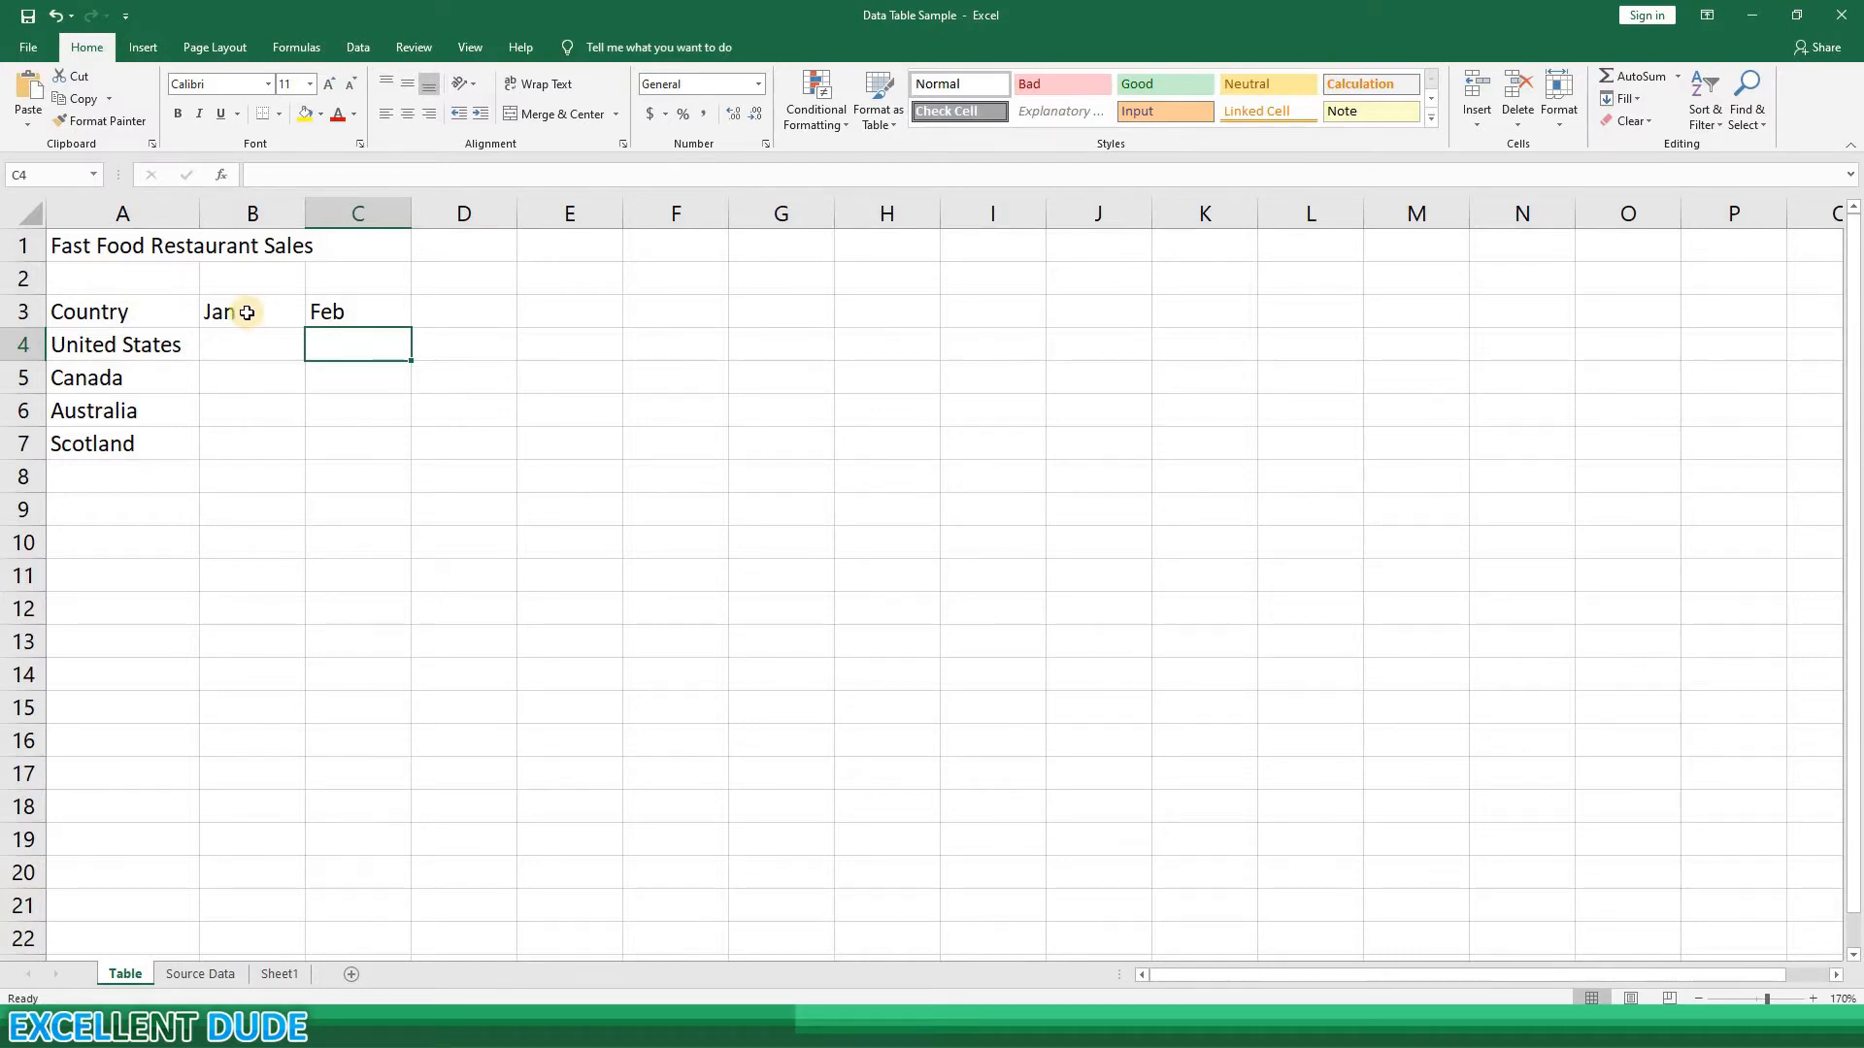
pyautogui.moveTo(301, 311); pyautogui.dragTo(358, 311)
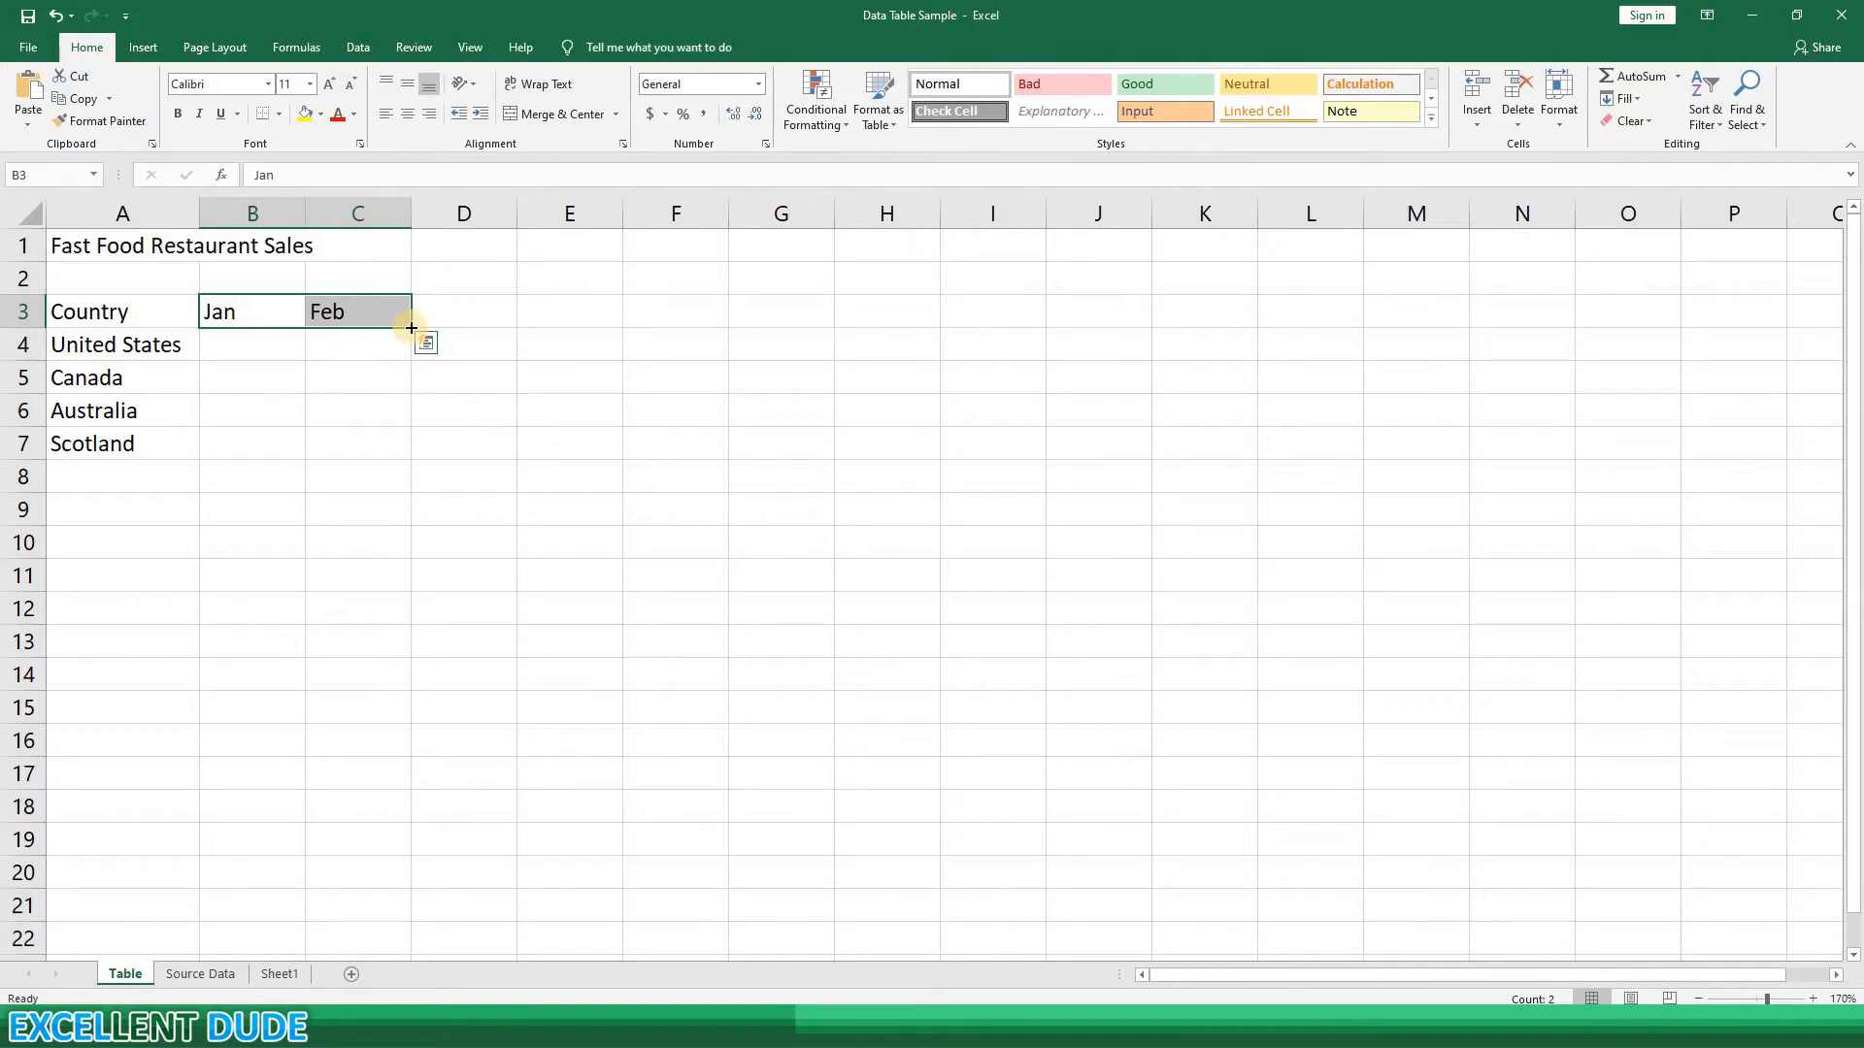
pyautogui.moveTo(411, 328); pyautogui.dragTo(1437, 307)
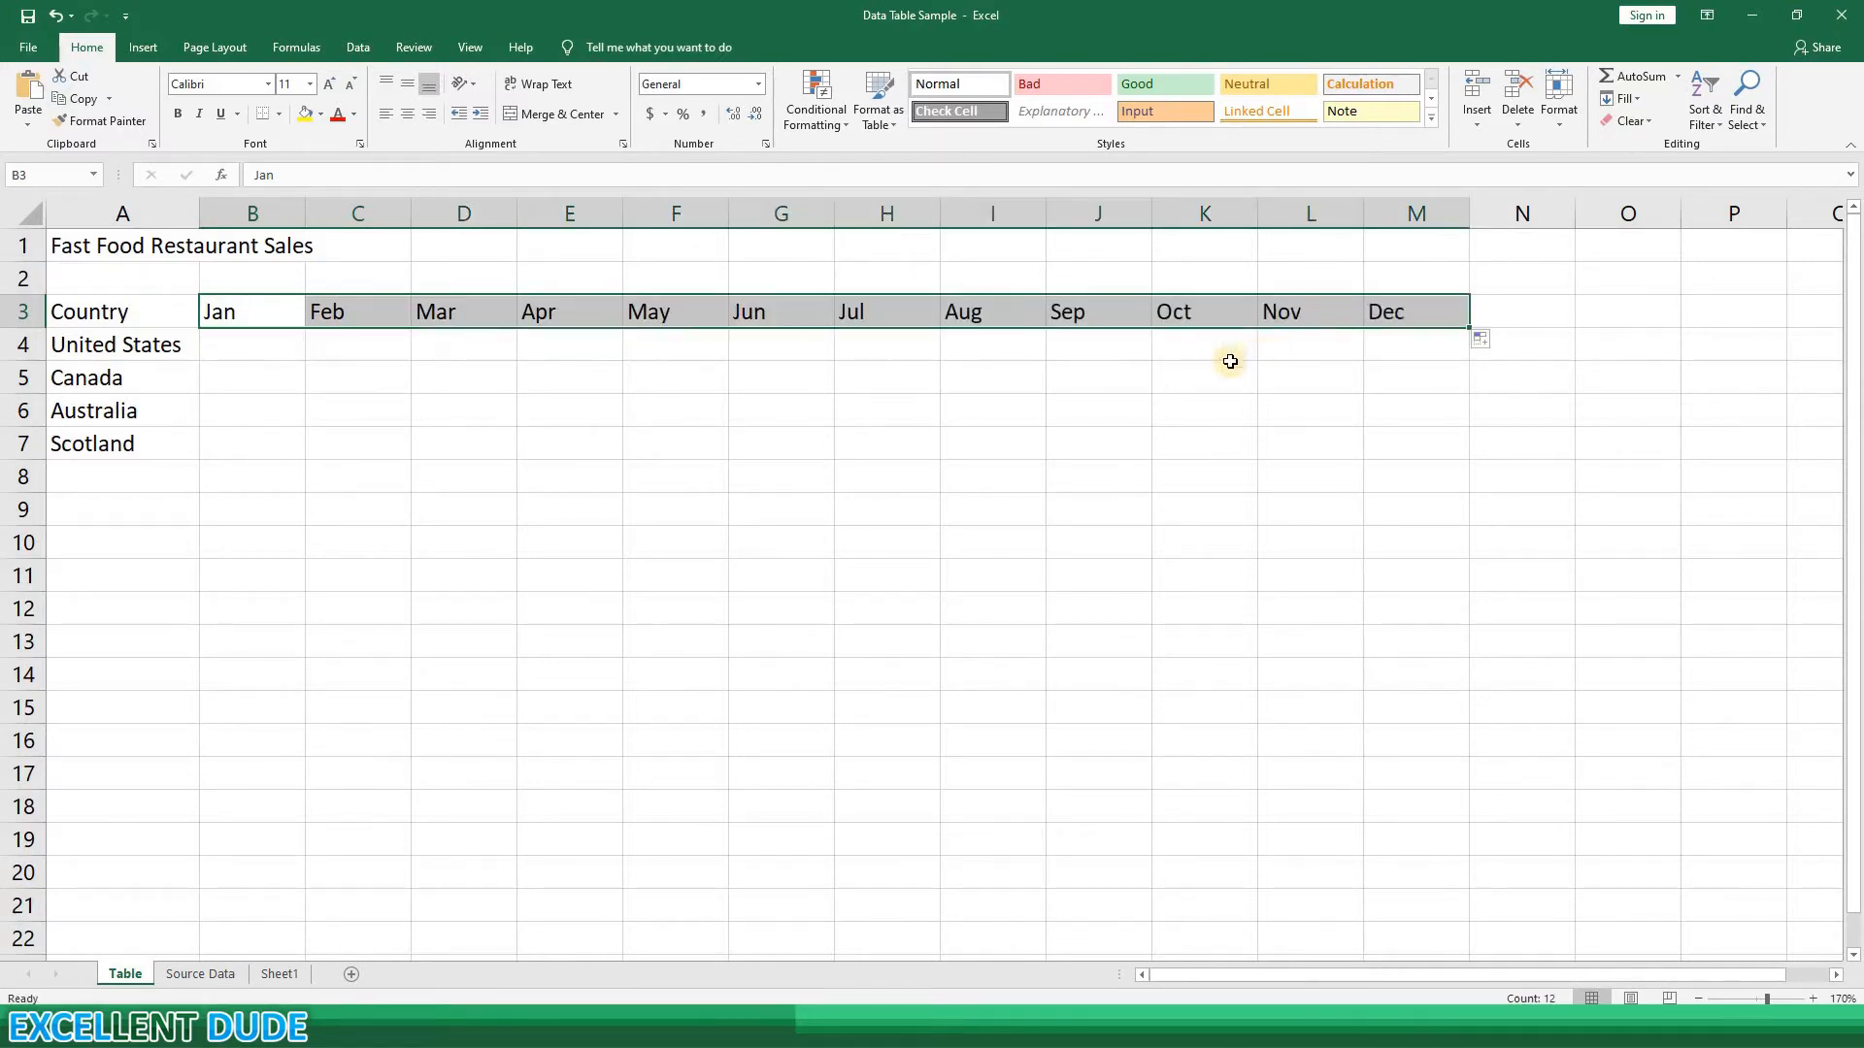
pyautogui.click(278, 348)
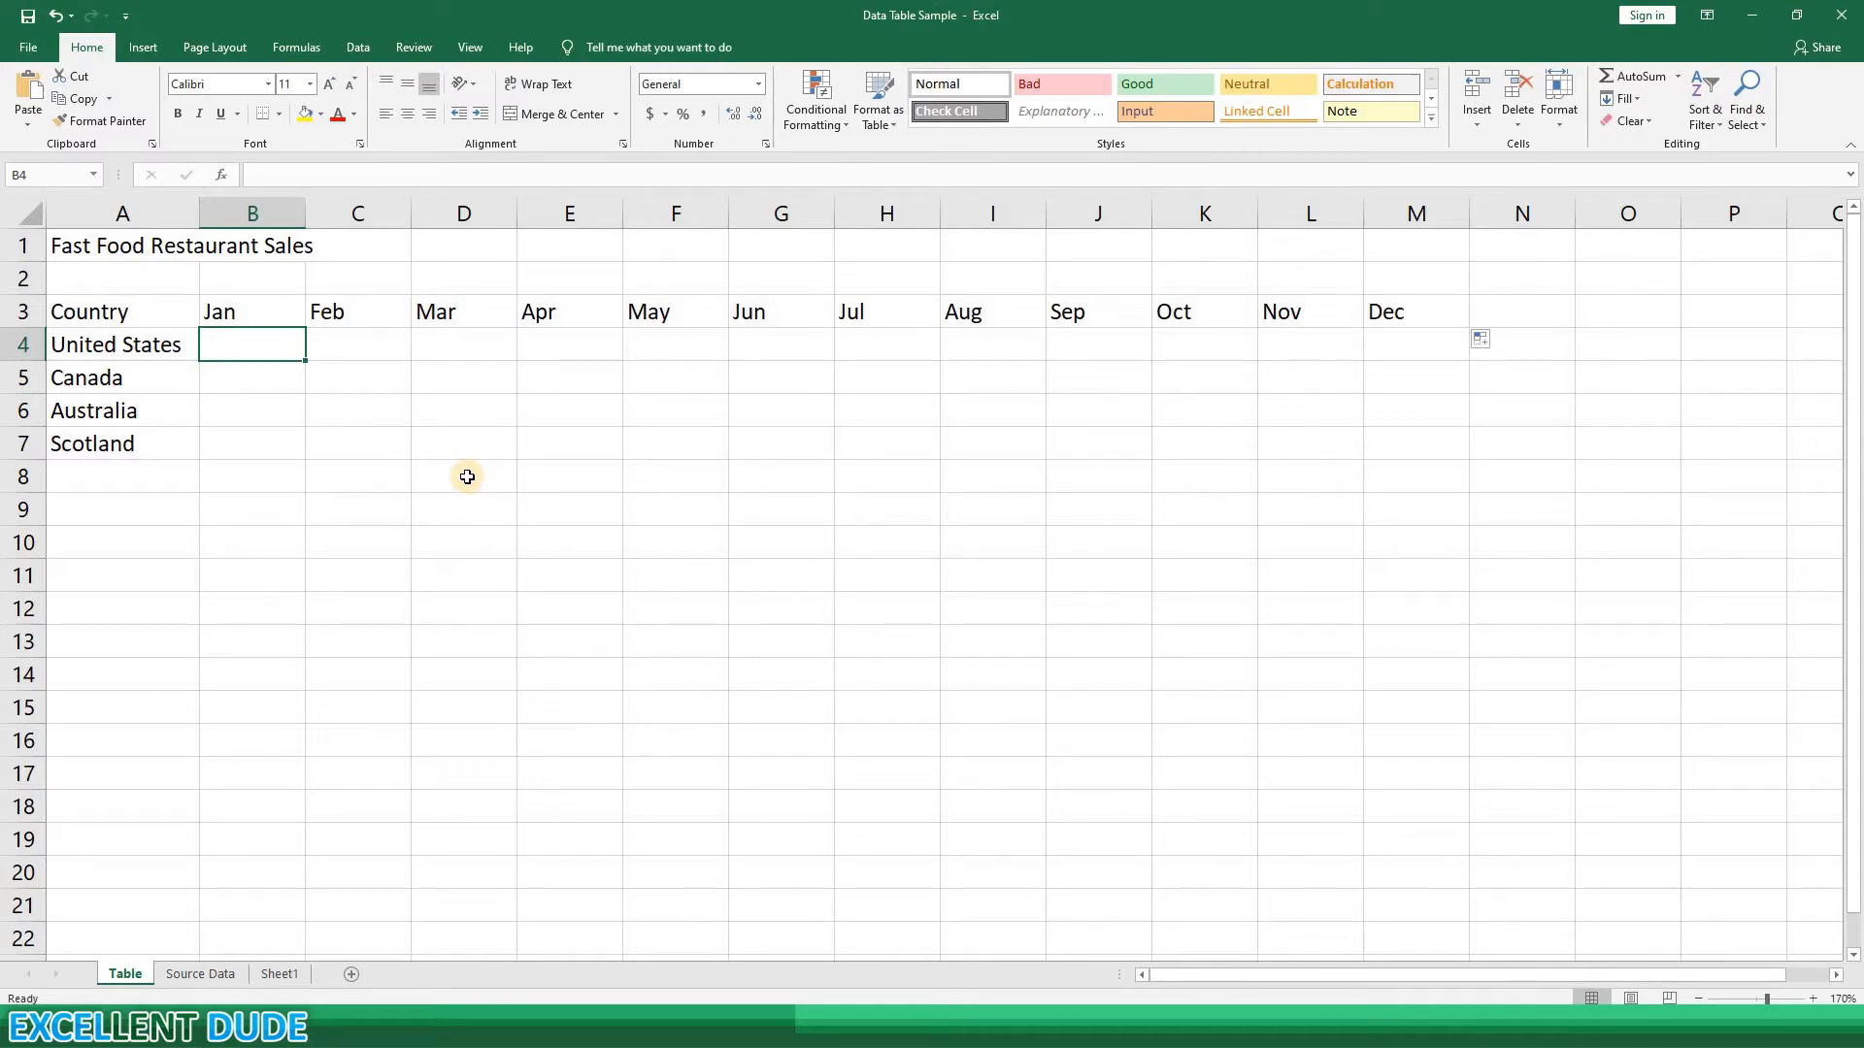
# Step: Enter Total as the heading in N3 and as the row label in A8
pyautogui.click(1521, 309)
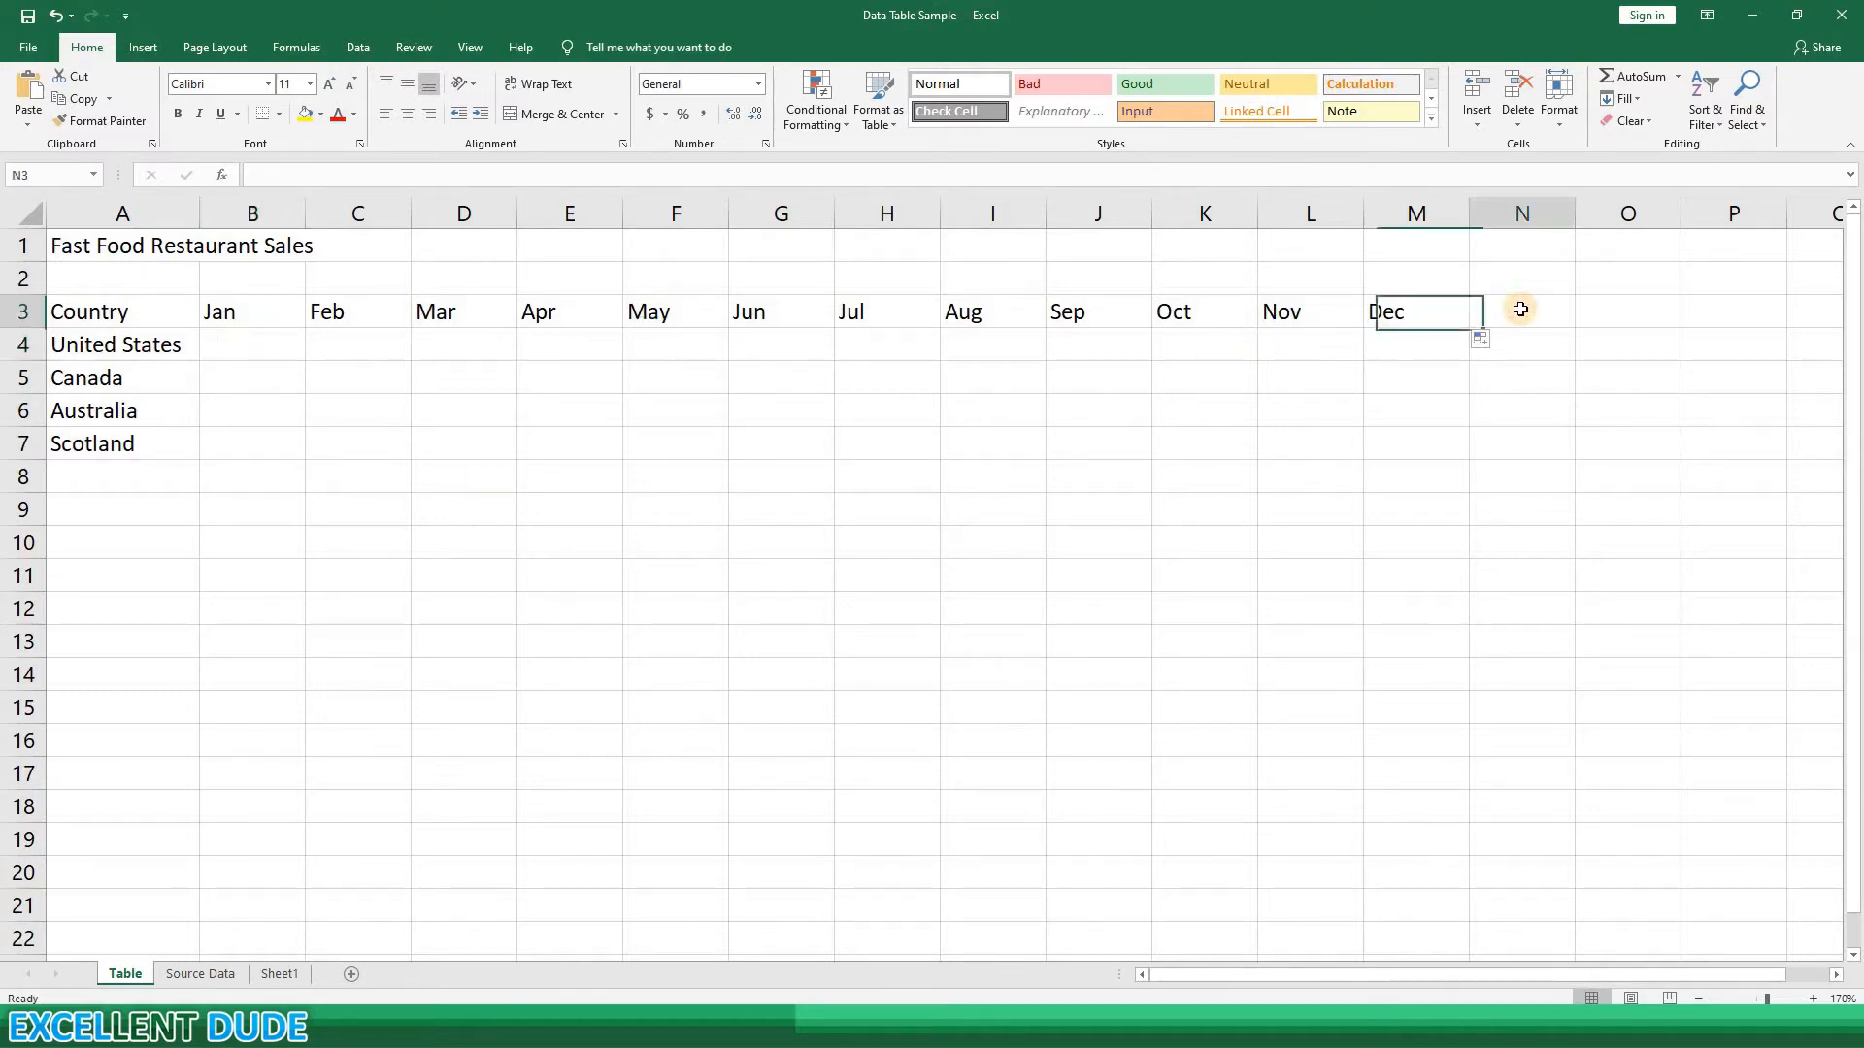
pyautogui.write('Total')
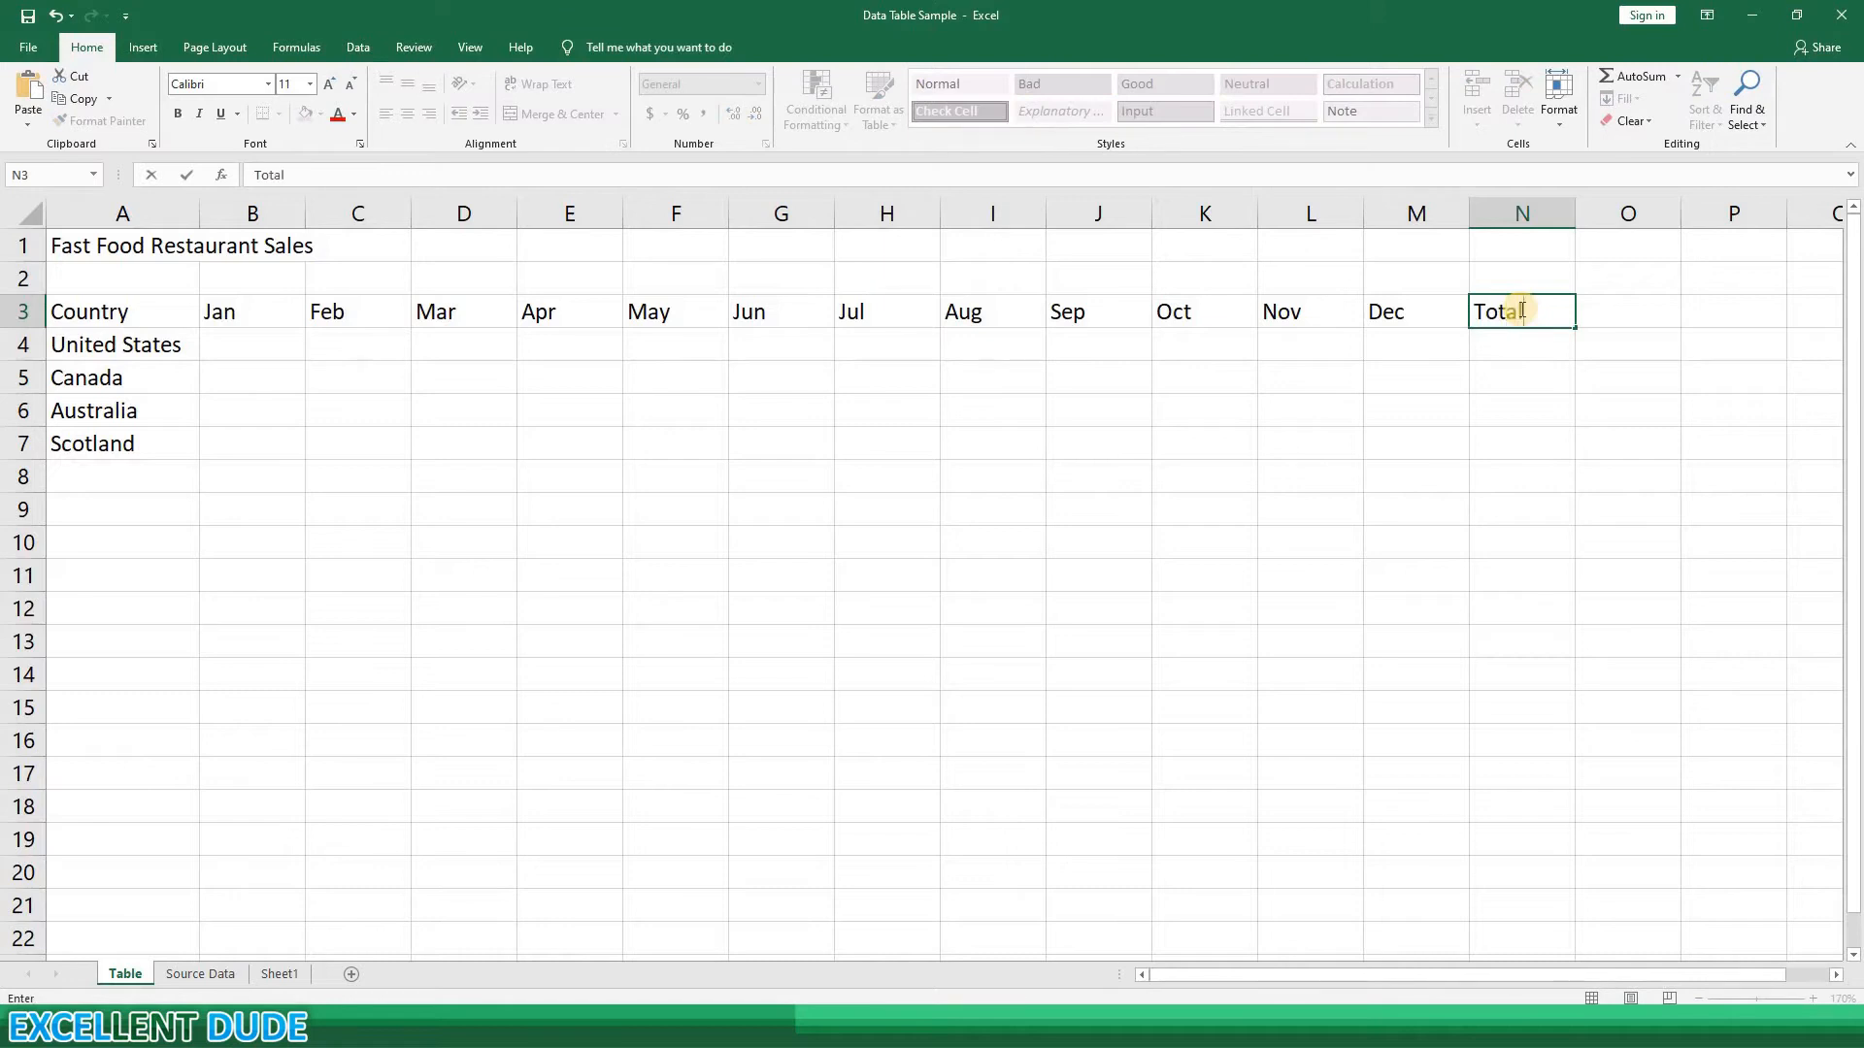
pyautogui.press('Return')
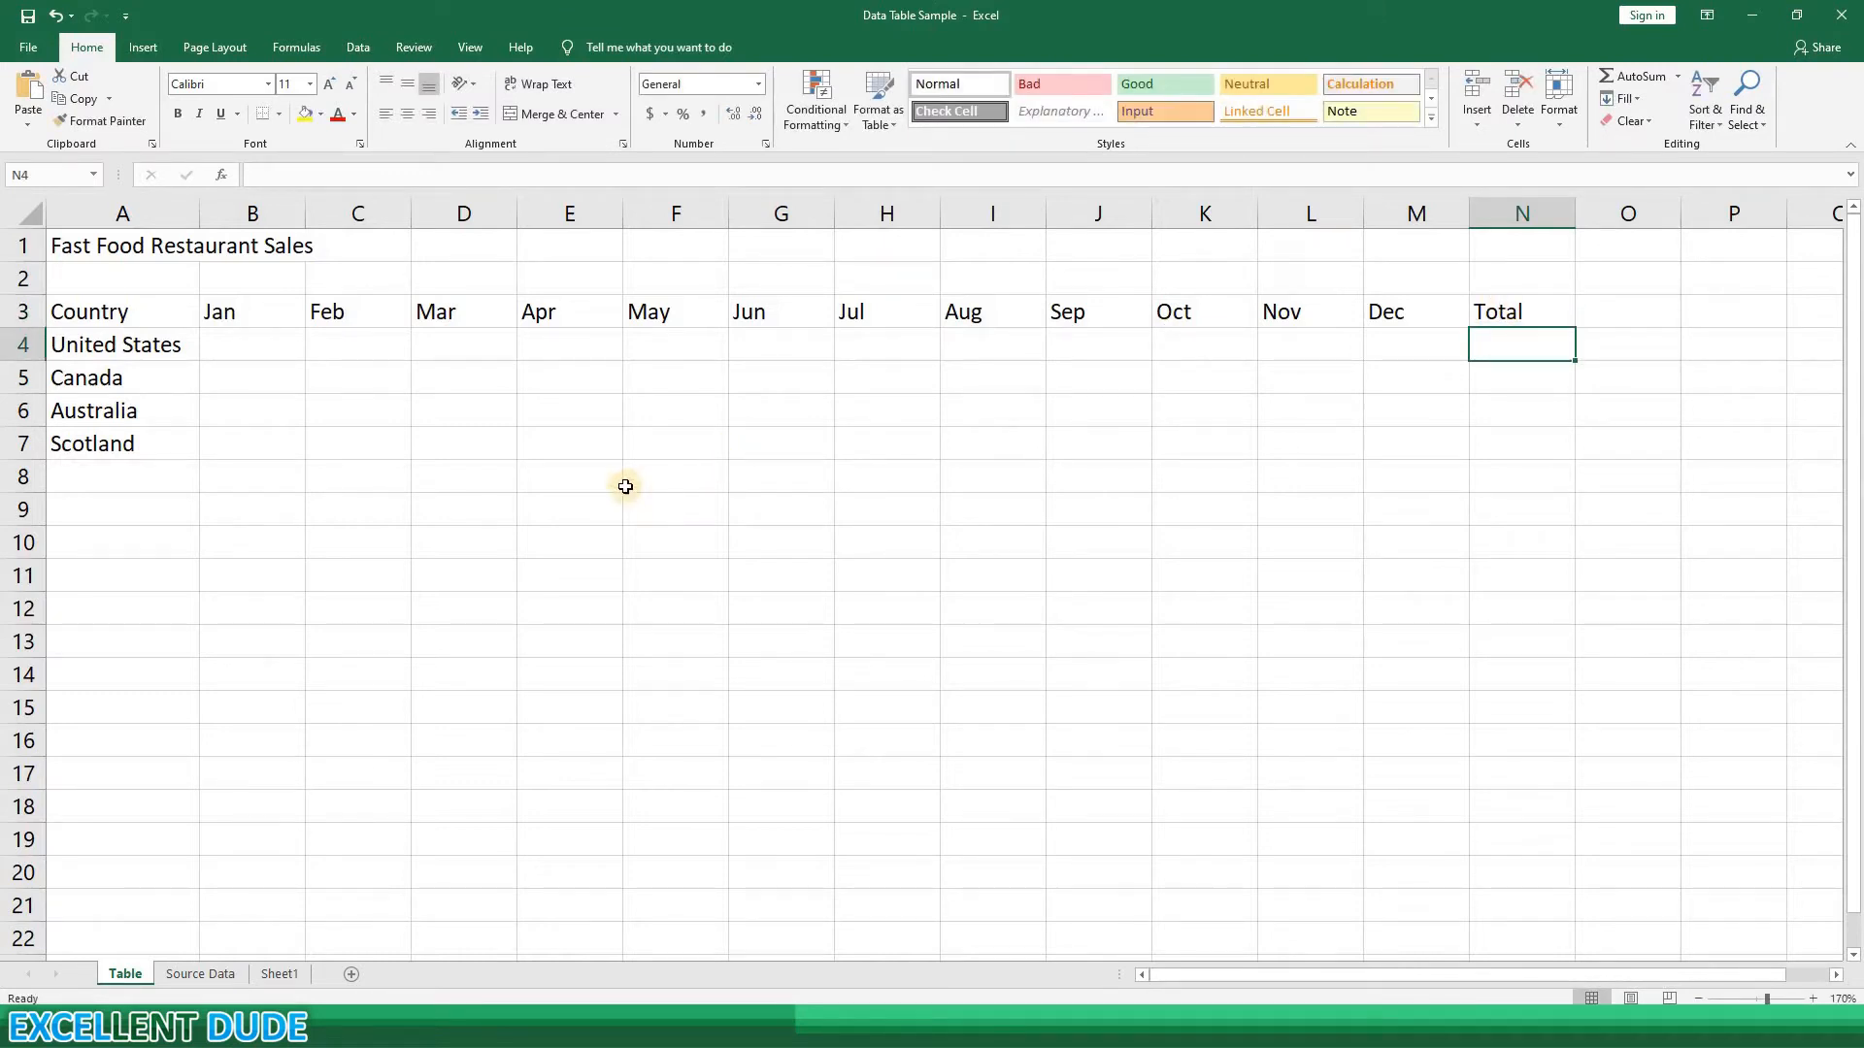
pyautogui.click(156, 479)
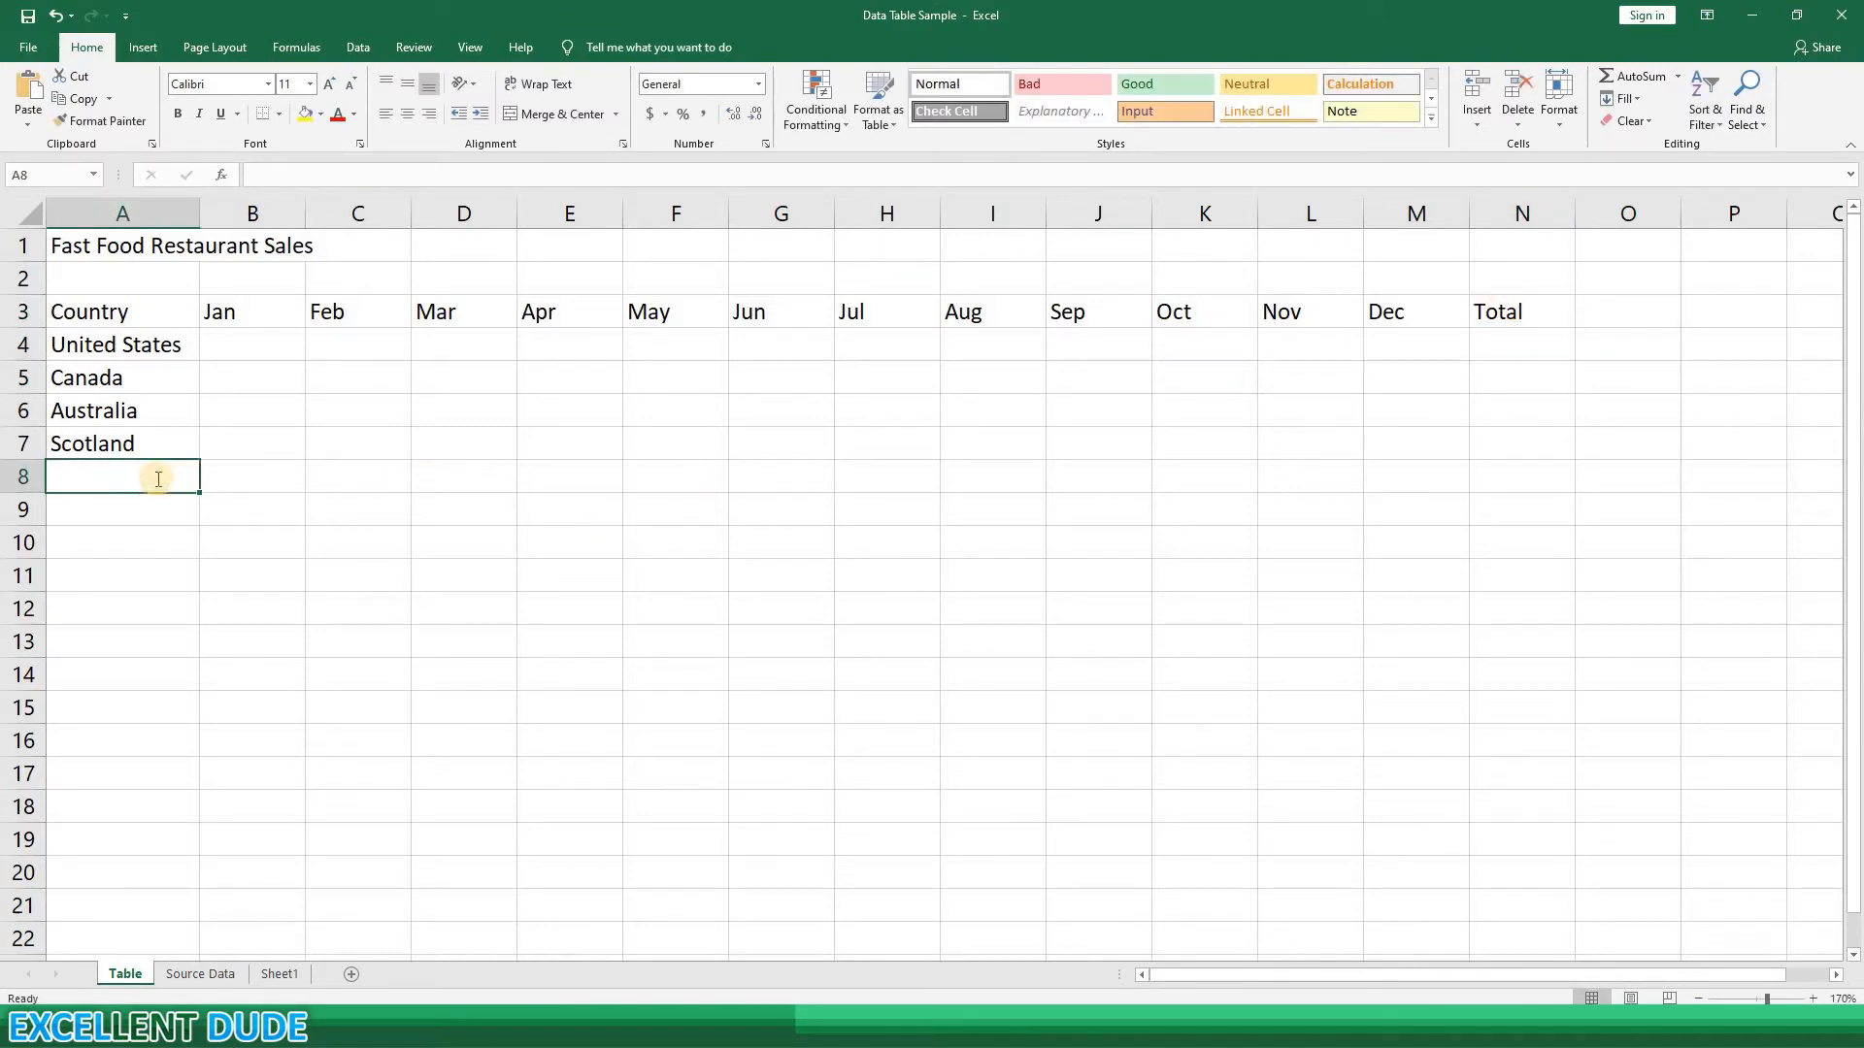
pyautogui.write('Total')
pyautogui.press('Return')
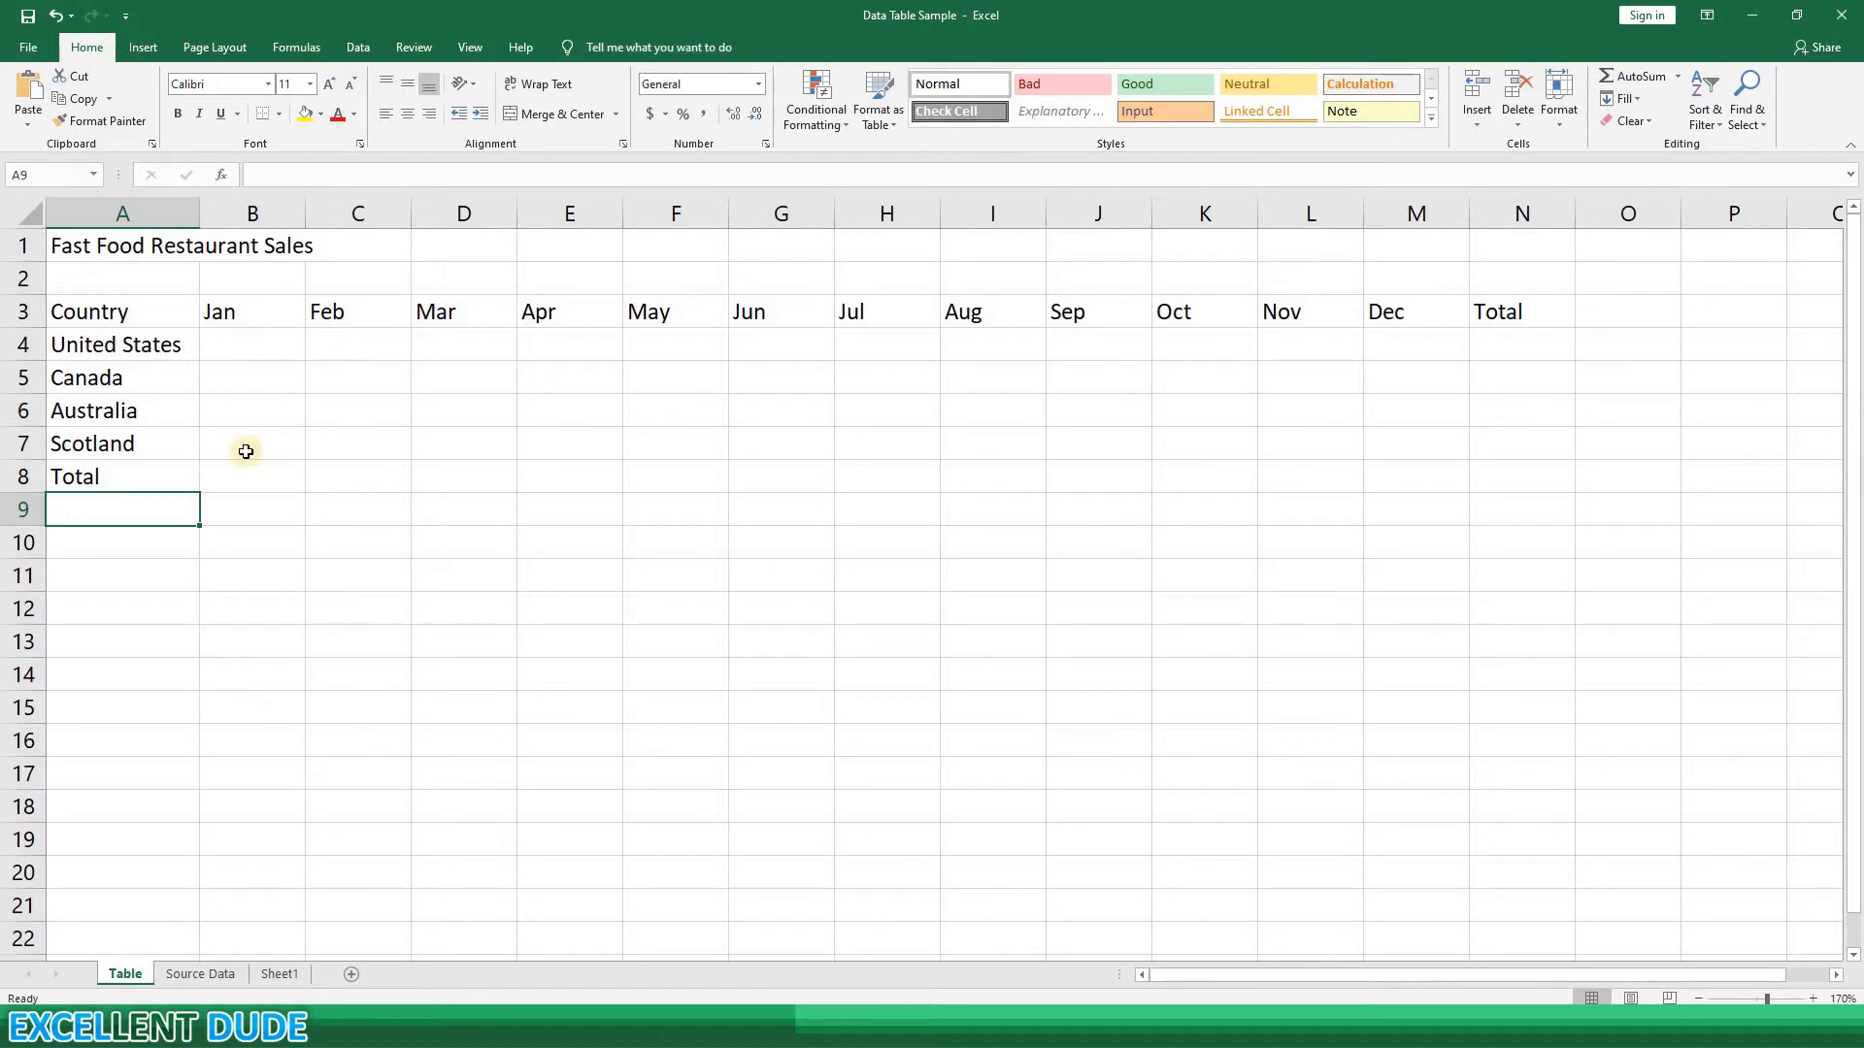
# Step: Copy the sales figures in B5:M8 of the Source Data sheet and paste them into the Table sheet from B4
pyautogui.click(197, 973)
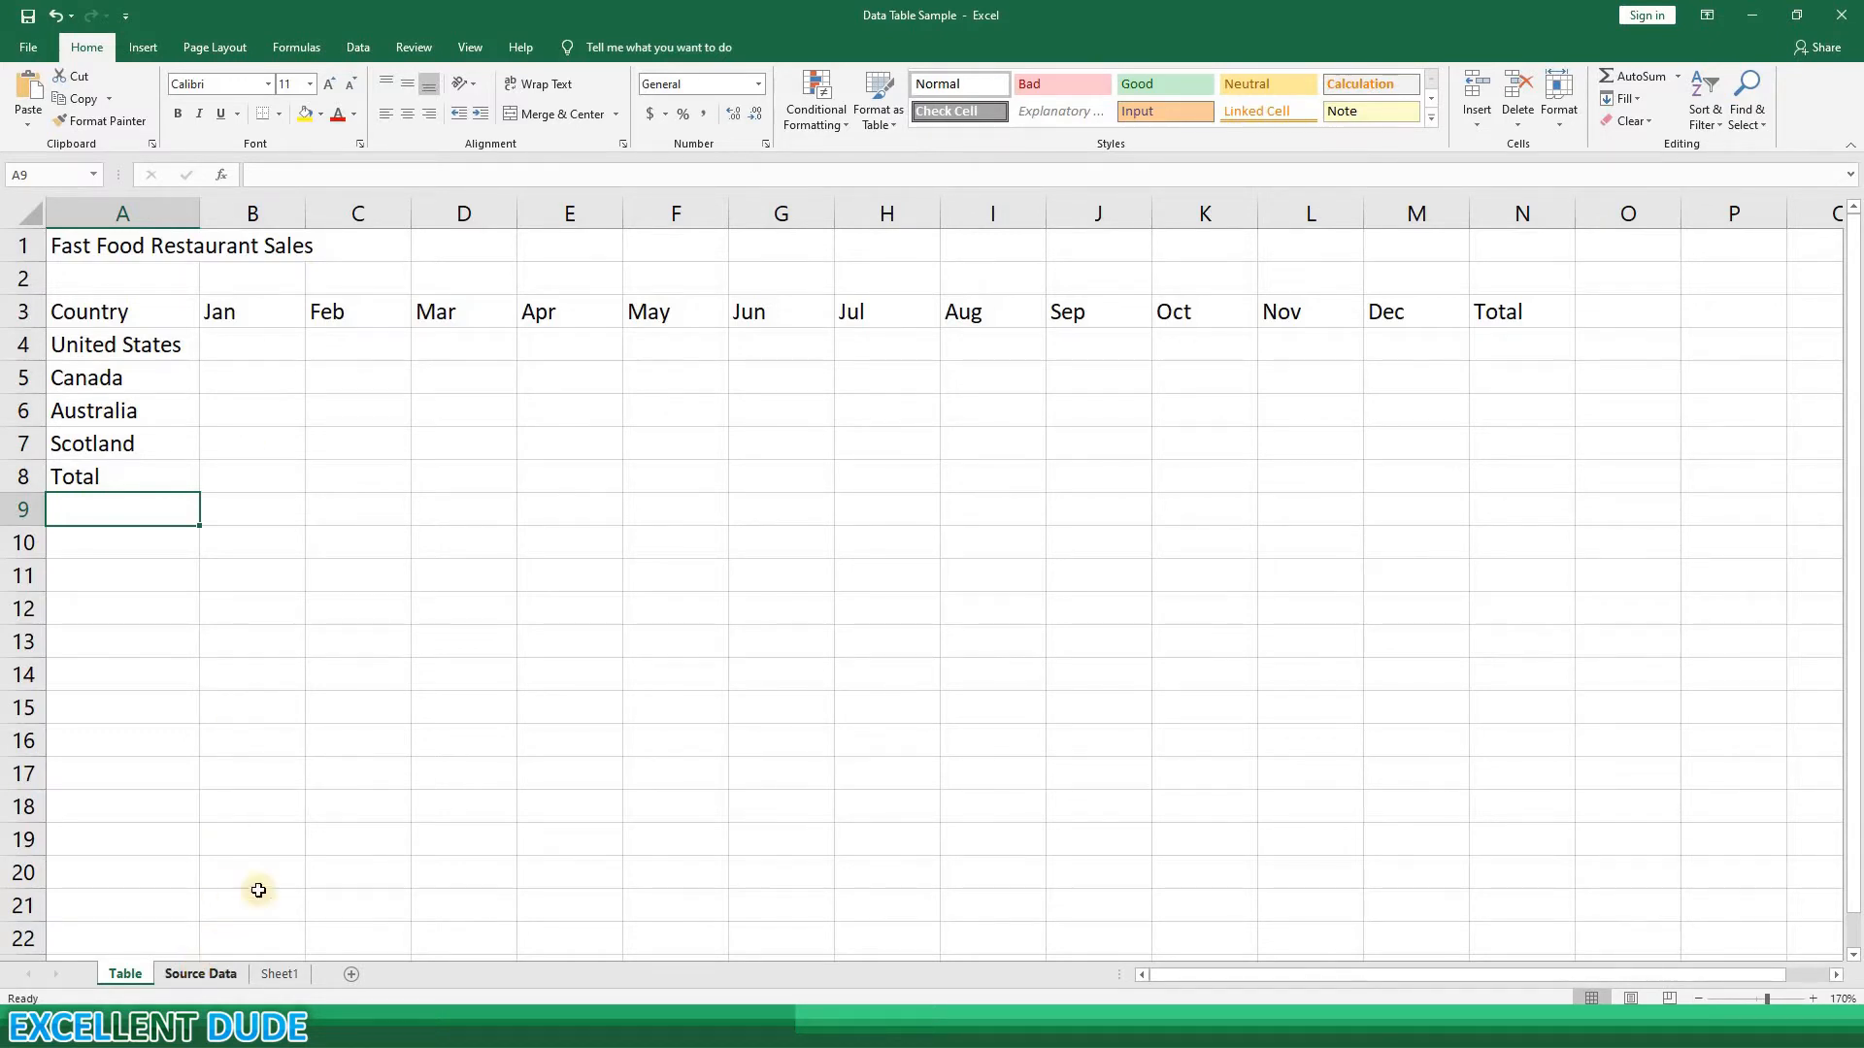
pyautogui.moveTo(218, 378); pyautogui.dragTo(1565, 476)
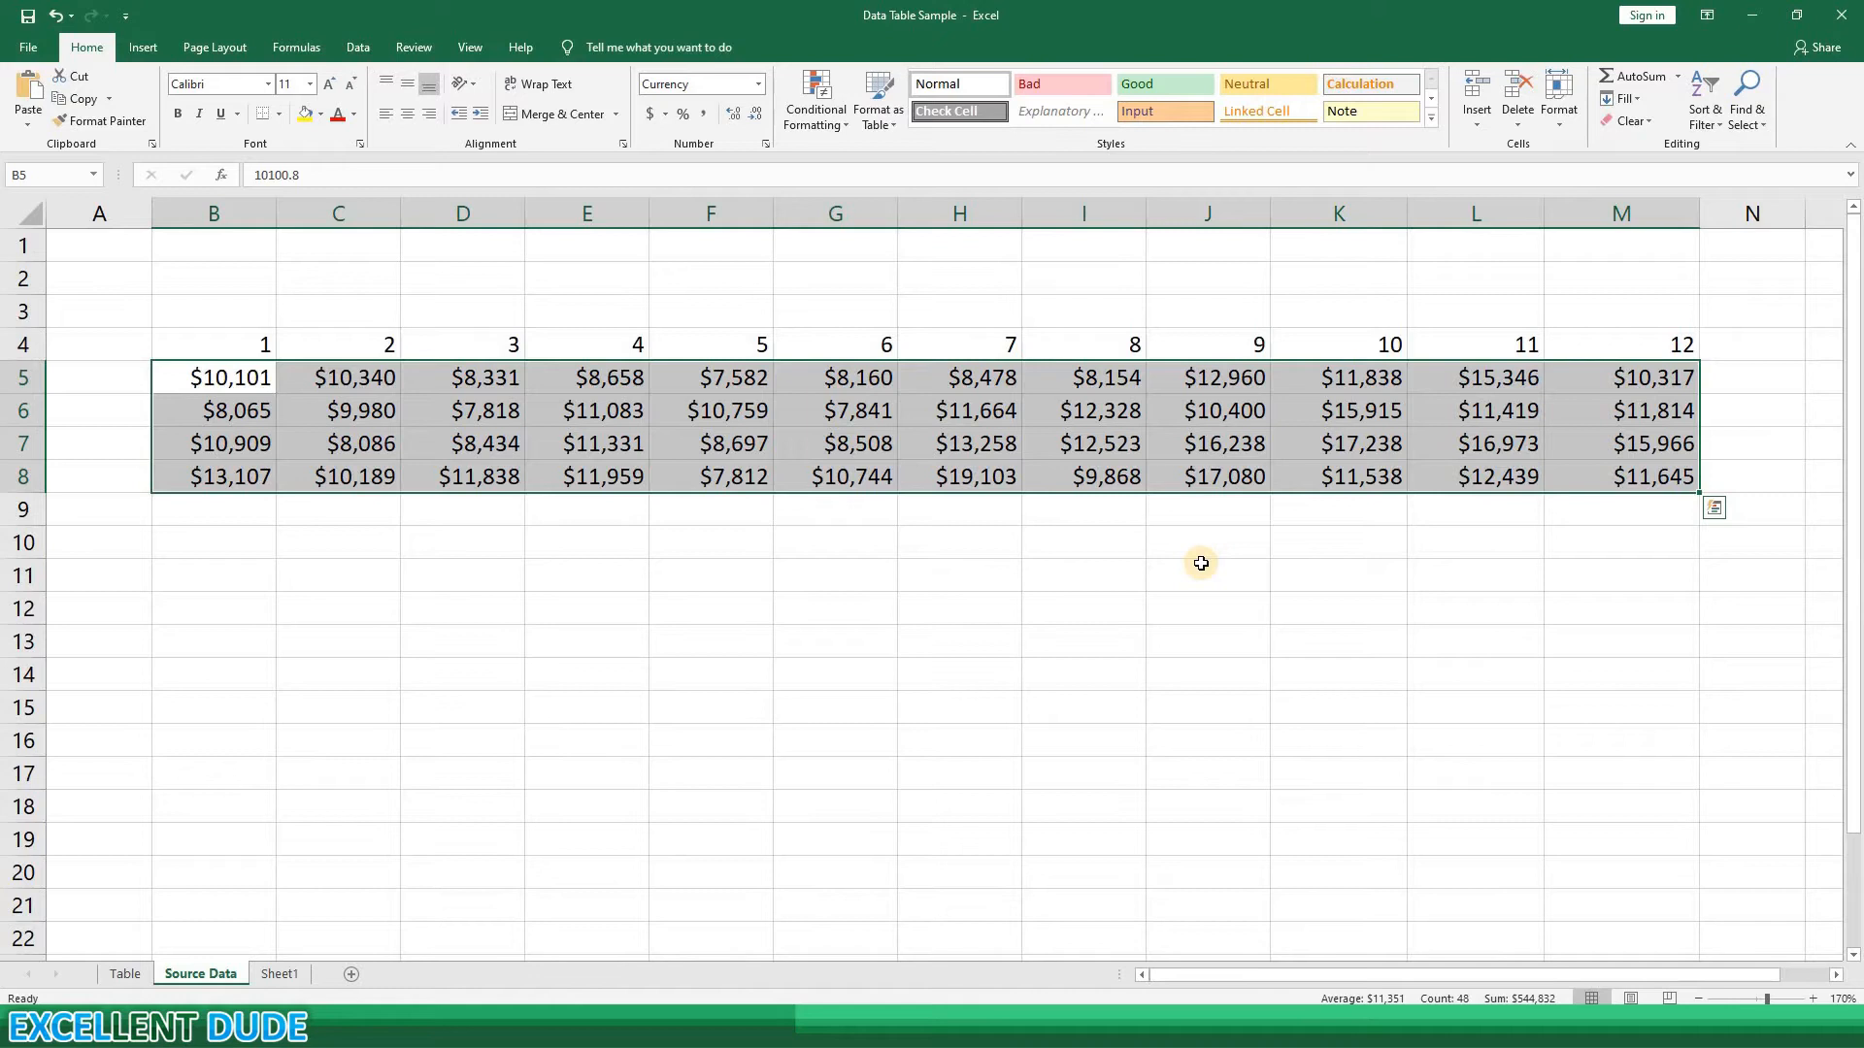
pyautogui.hotkey('ctrl', 'c')
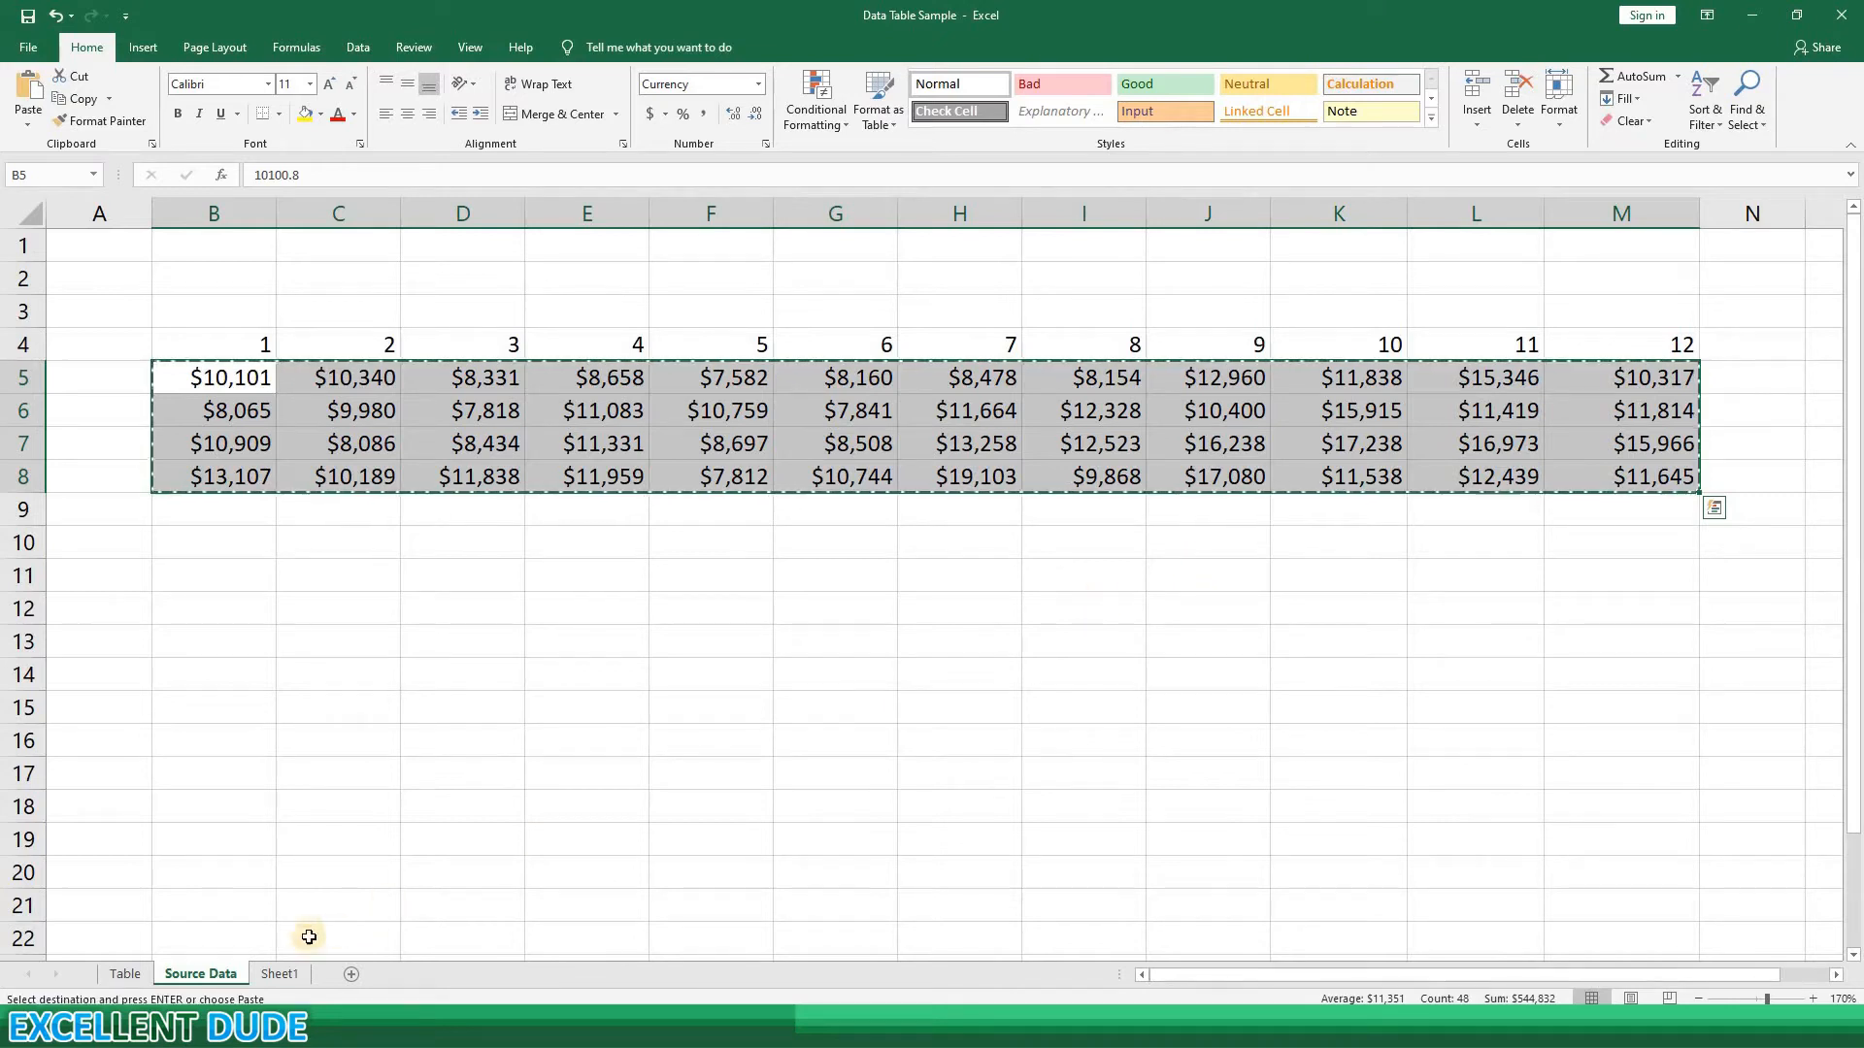
pyautogui.click(133, 977)
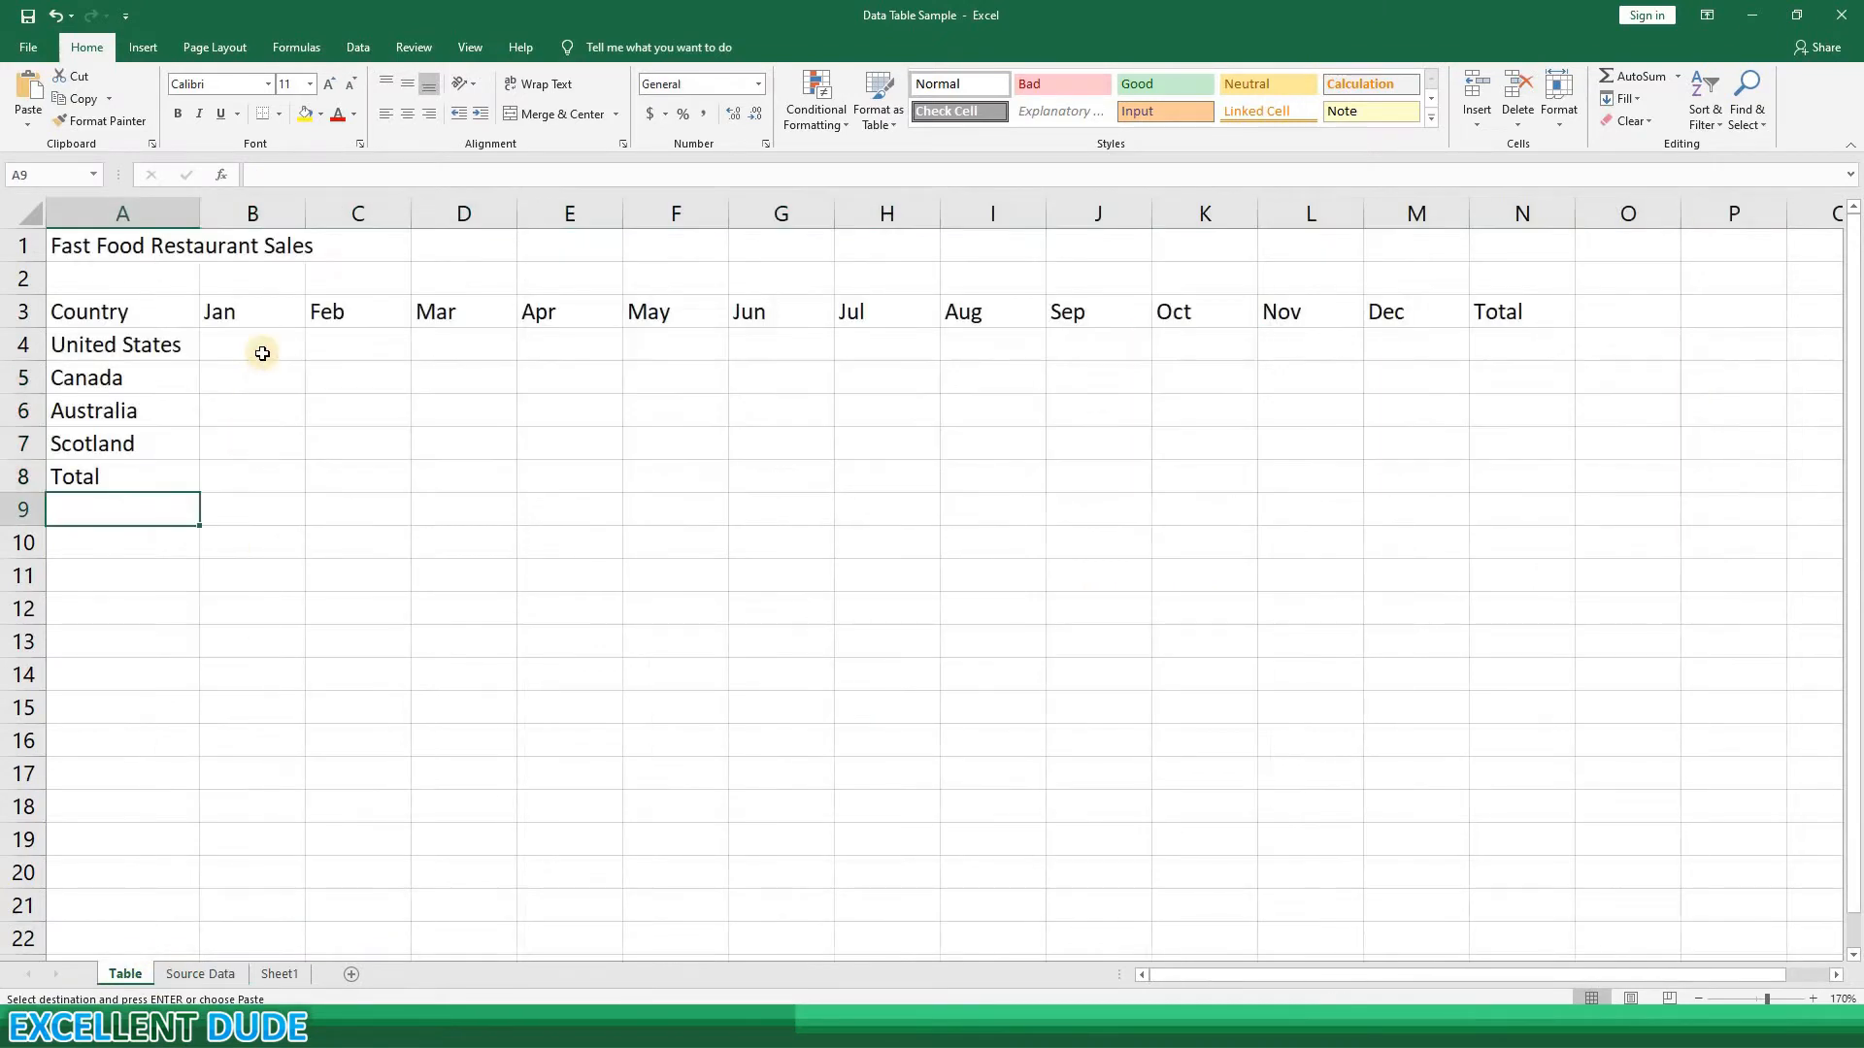
pyautogui.click(262, 352)
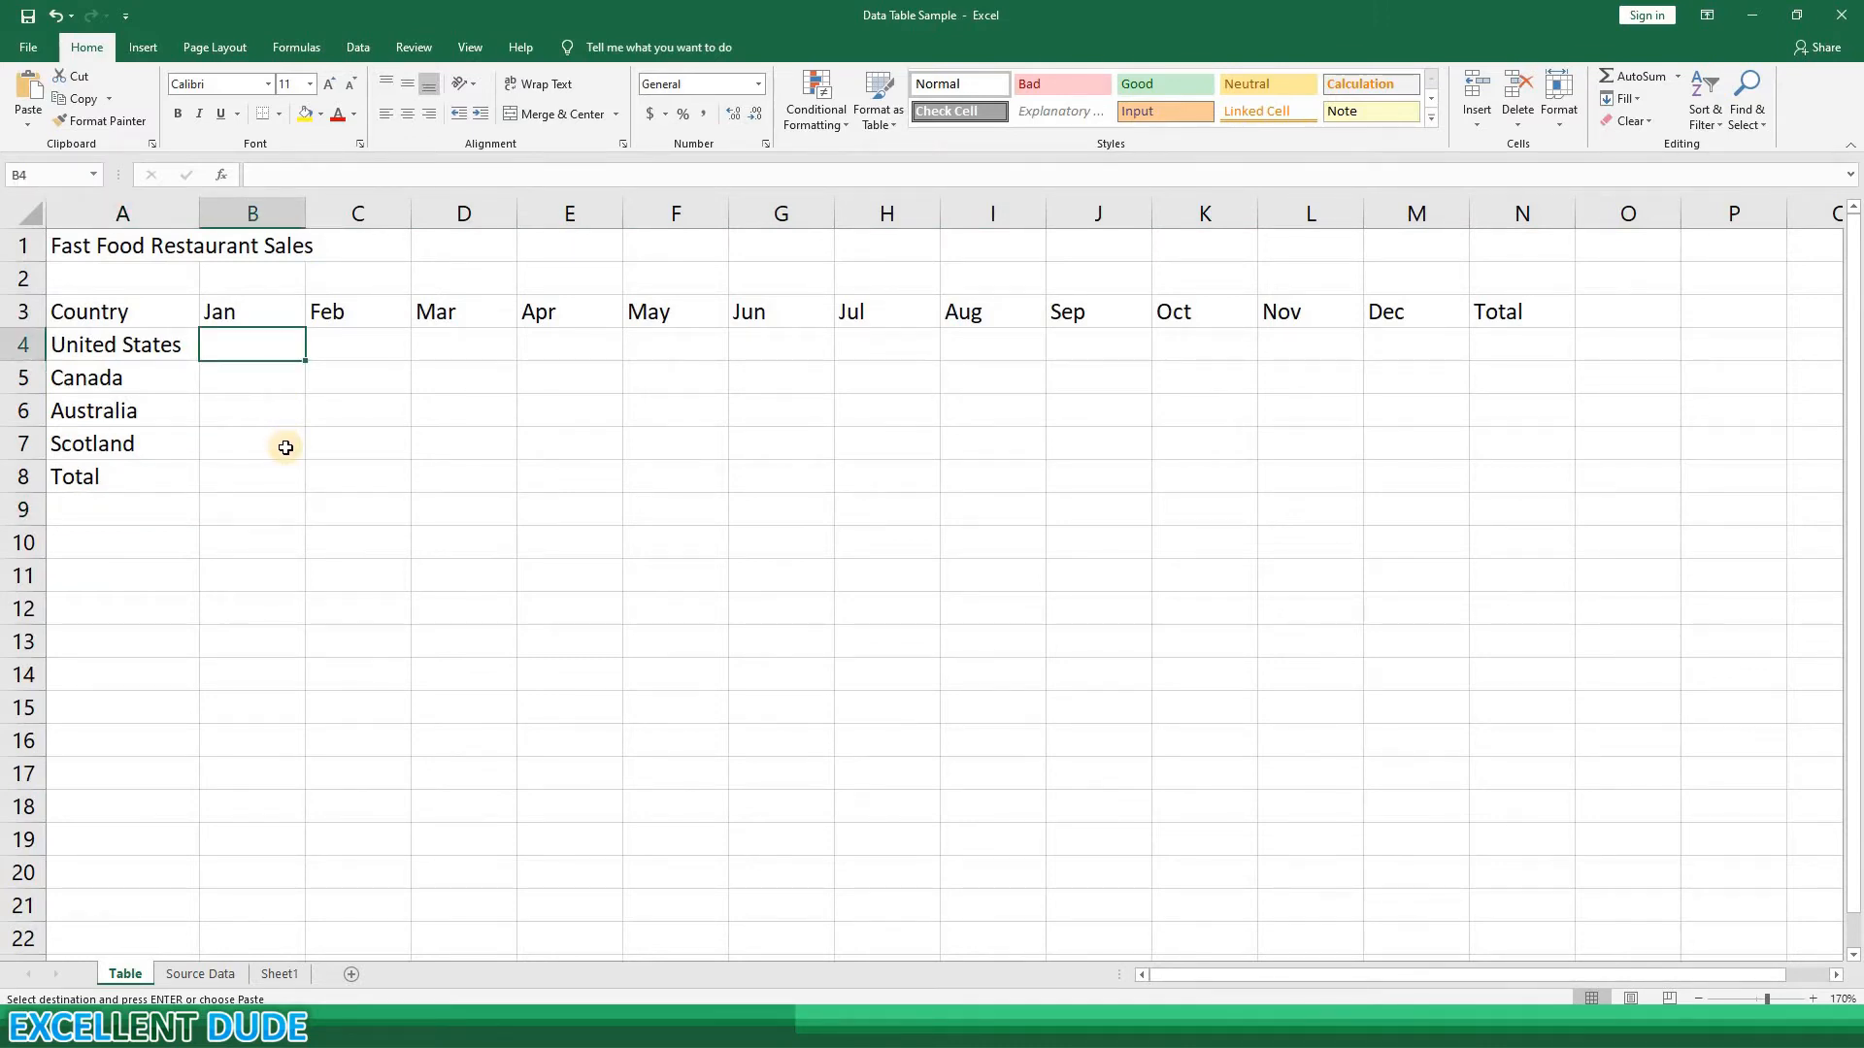
pyautogui.hotkey('ctrl', 'v')
pyautogui.click(423, 530)
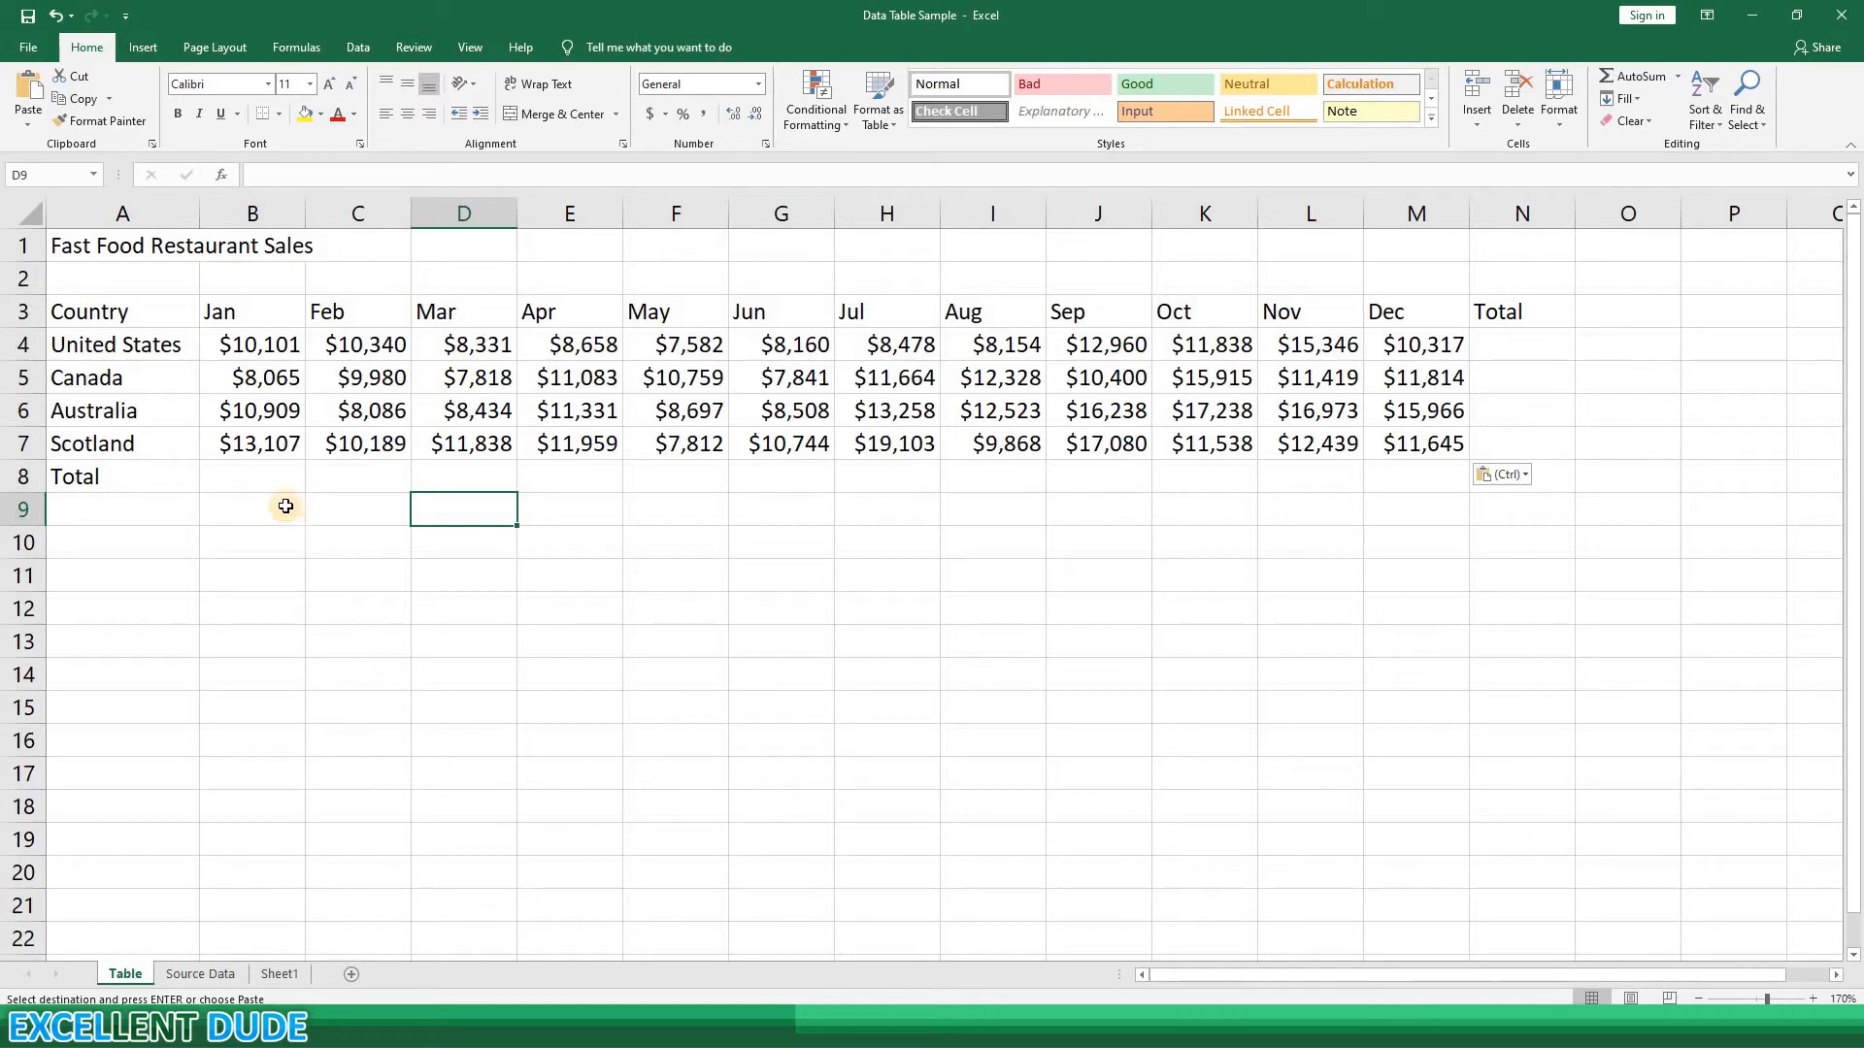
# Step: Total January's sales in B8 with =SUM(B4:B7) and fill the formula across row 8 to December in M8
pyautogui.click(273, 476)
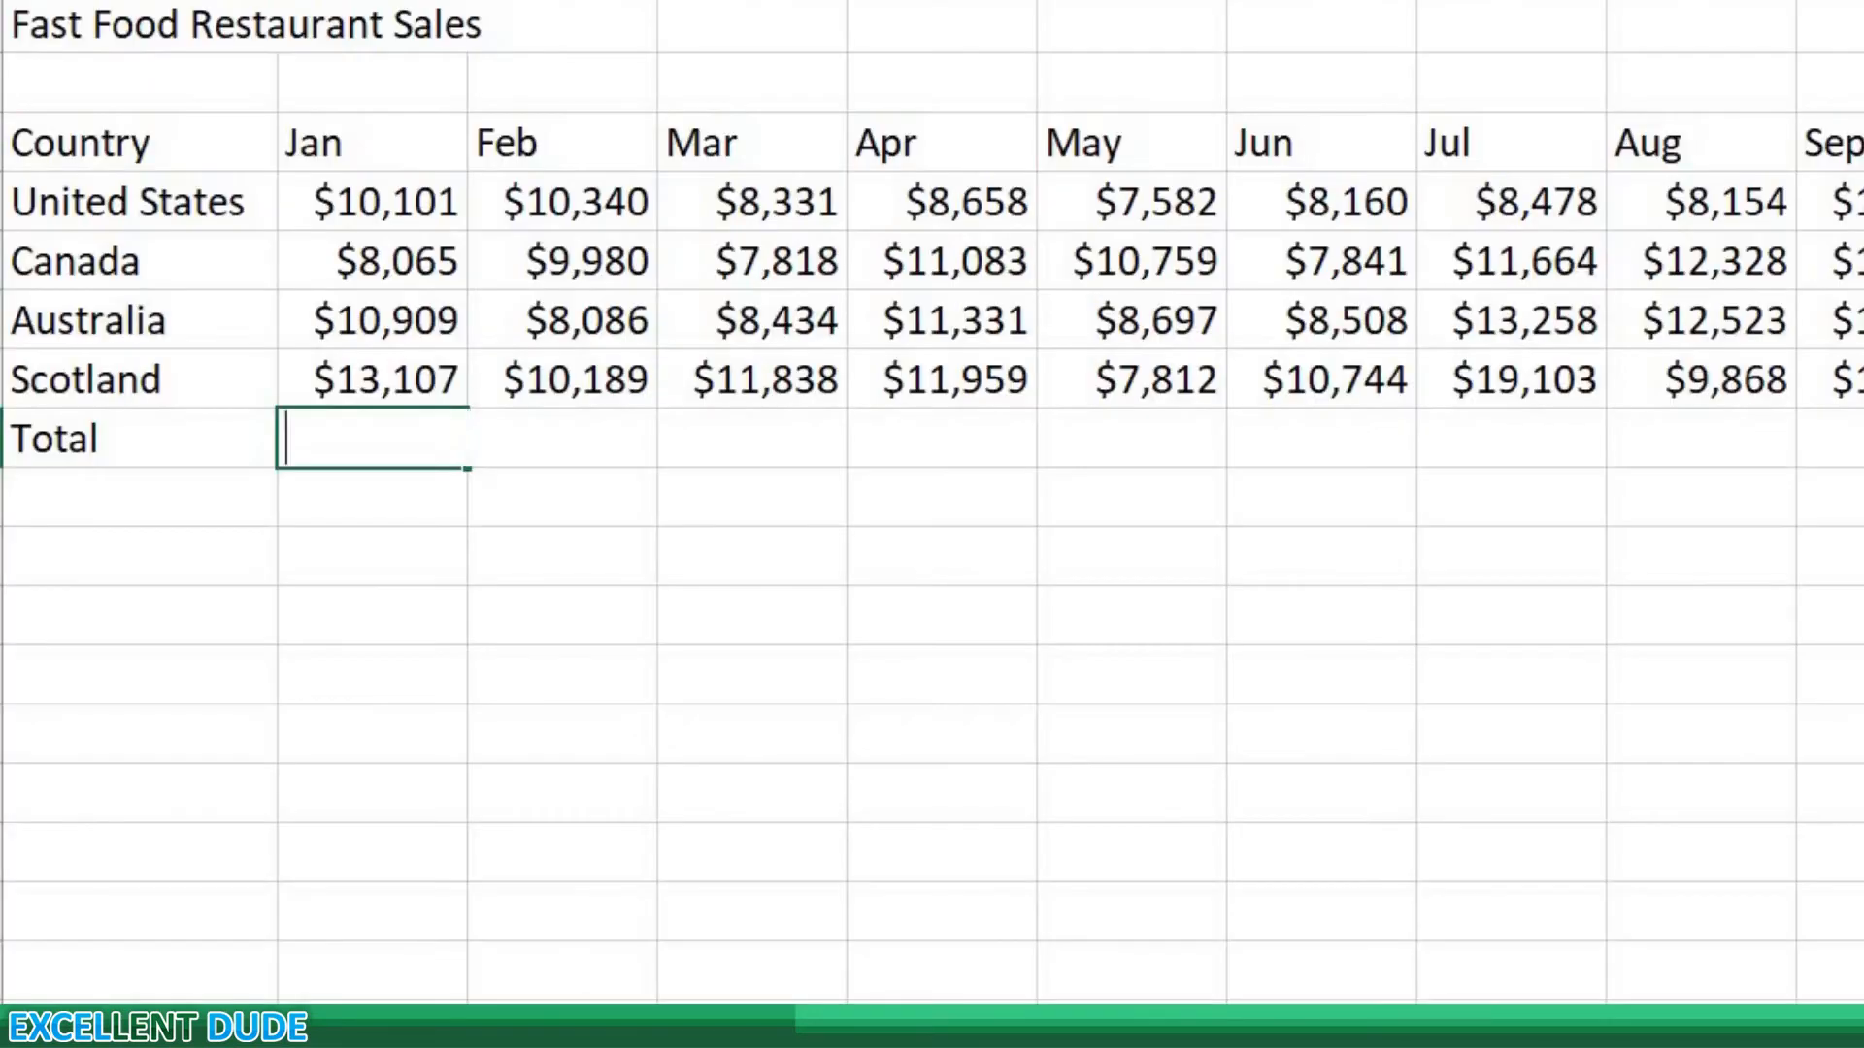
pyautogui.hotkey('alt', '=')
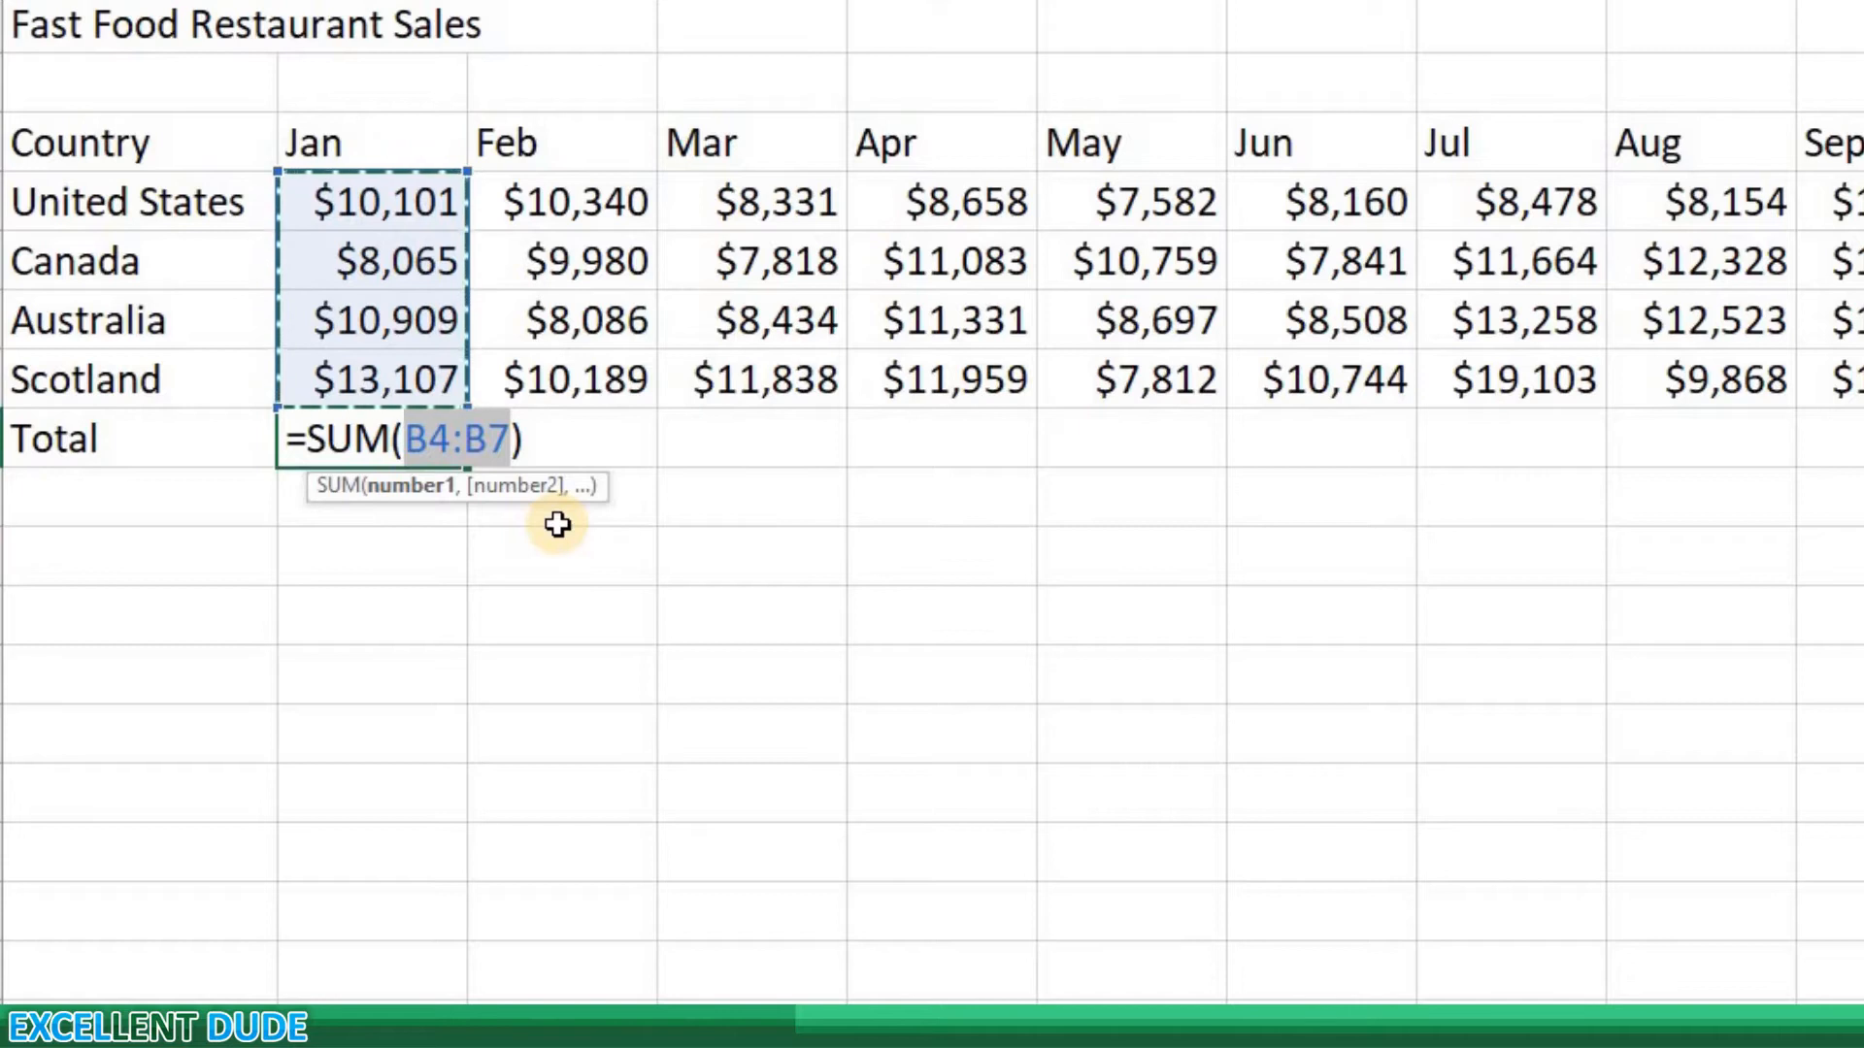
pyautogui.press('Return')
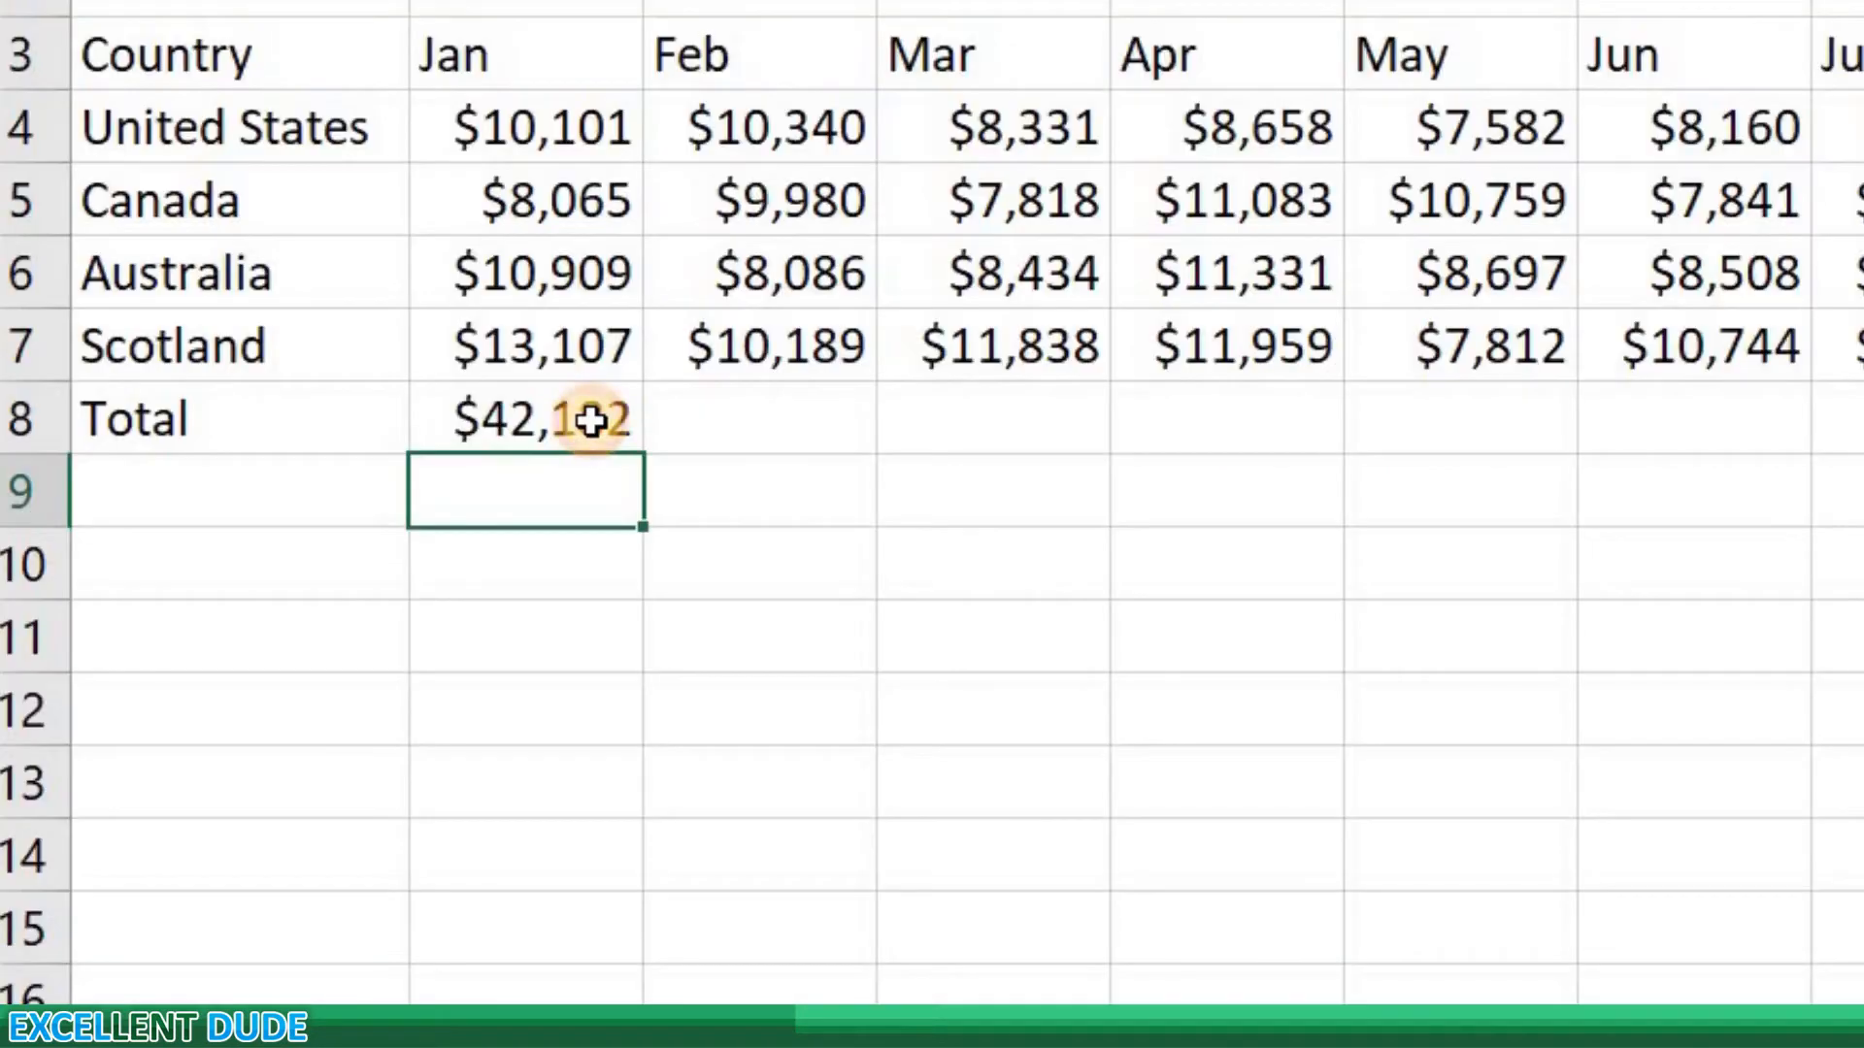
pyautogui.click(282, 479)
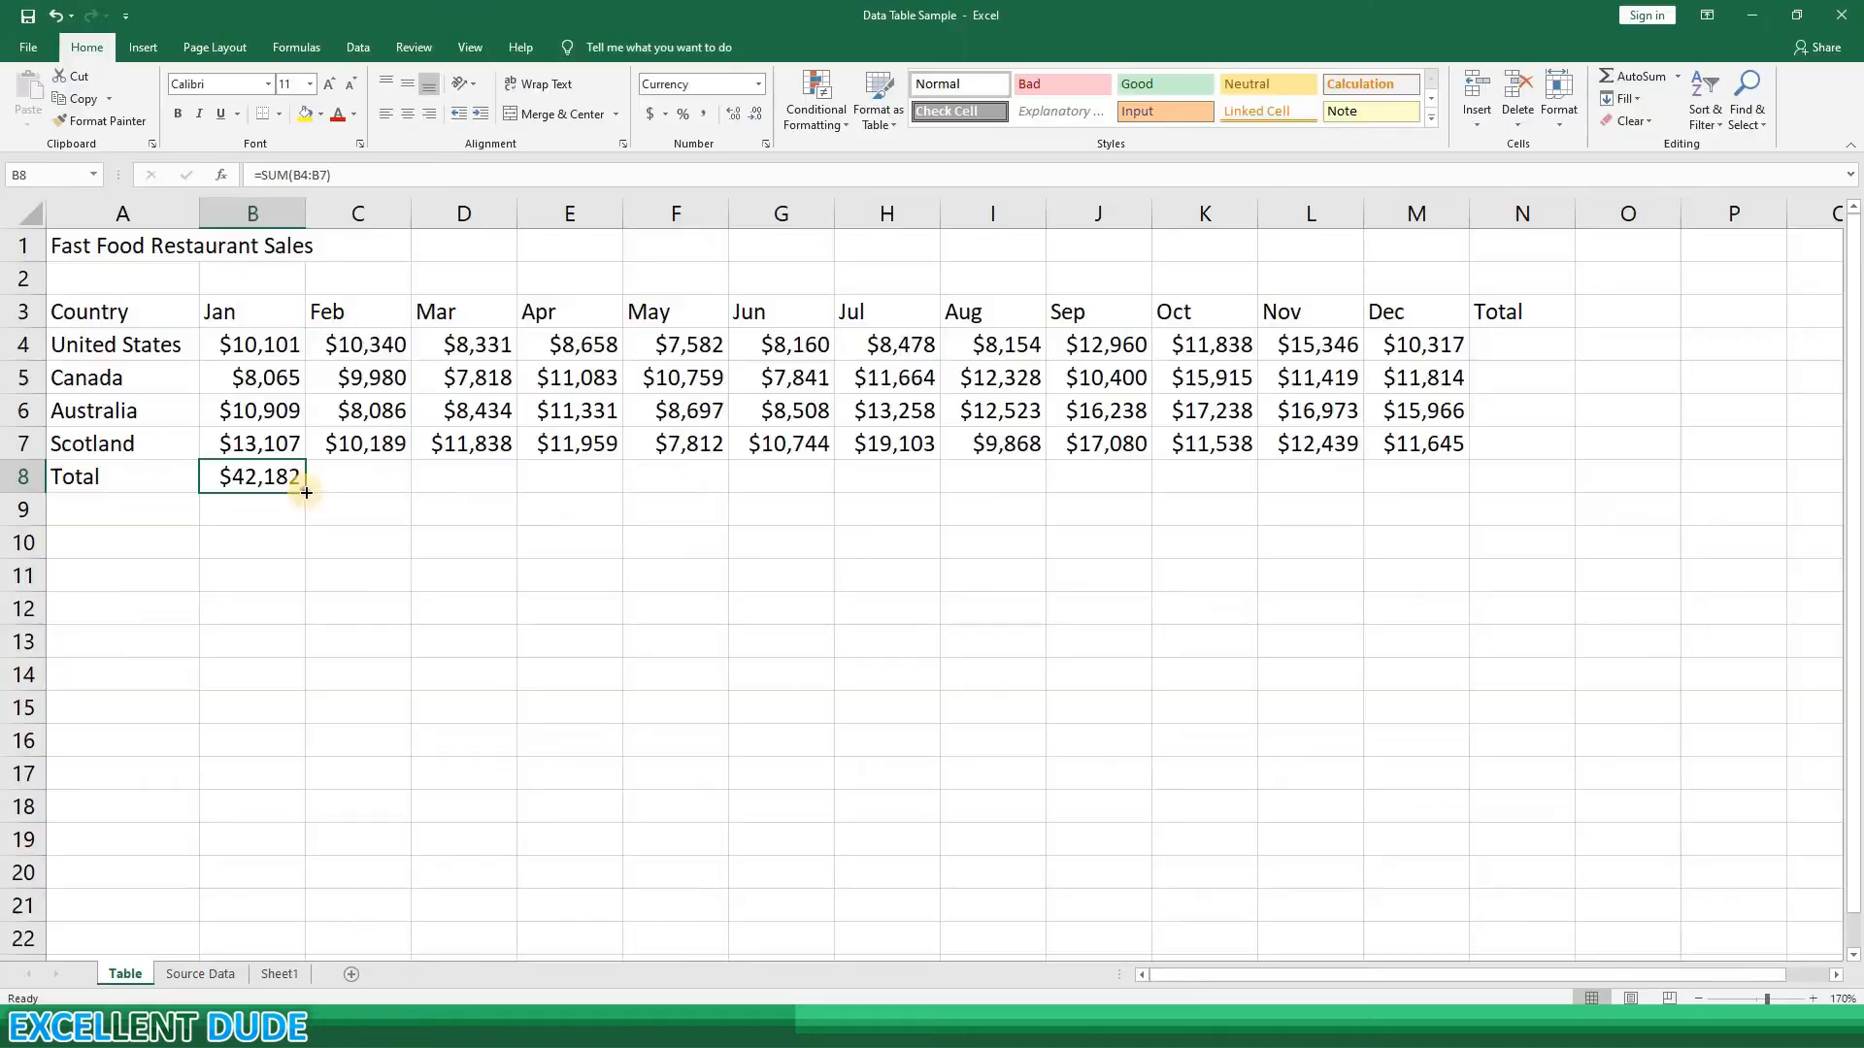
pyautogui.moveTo(646, 454); pyautogui.dragTo(1863, 466)
pyautogui.moveTo(1422, 500); pyautogui.dragTo(1411, 509)
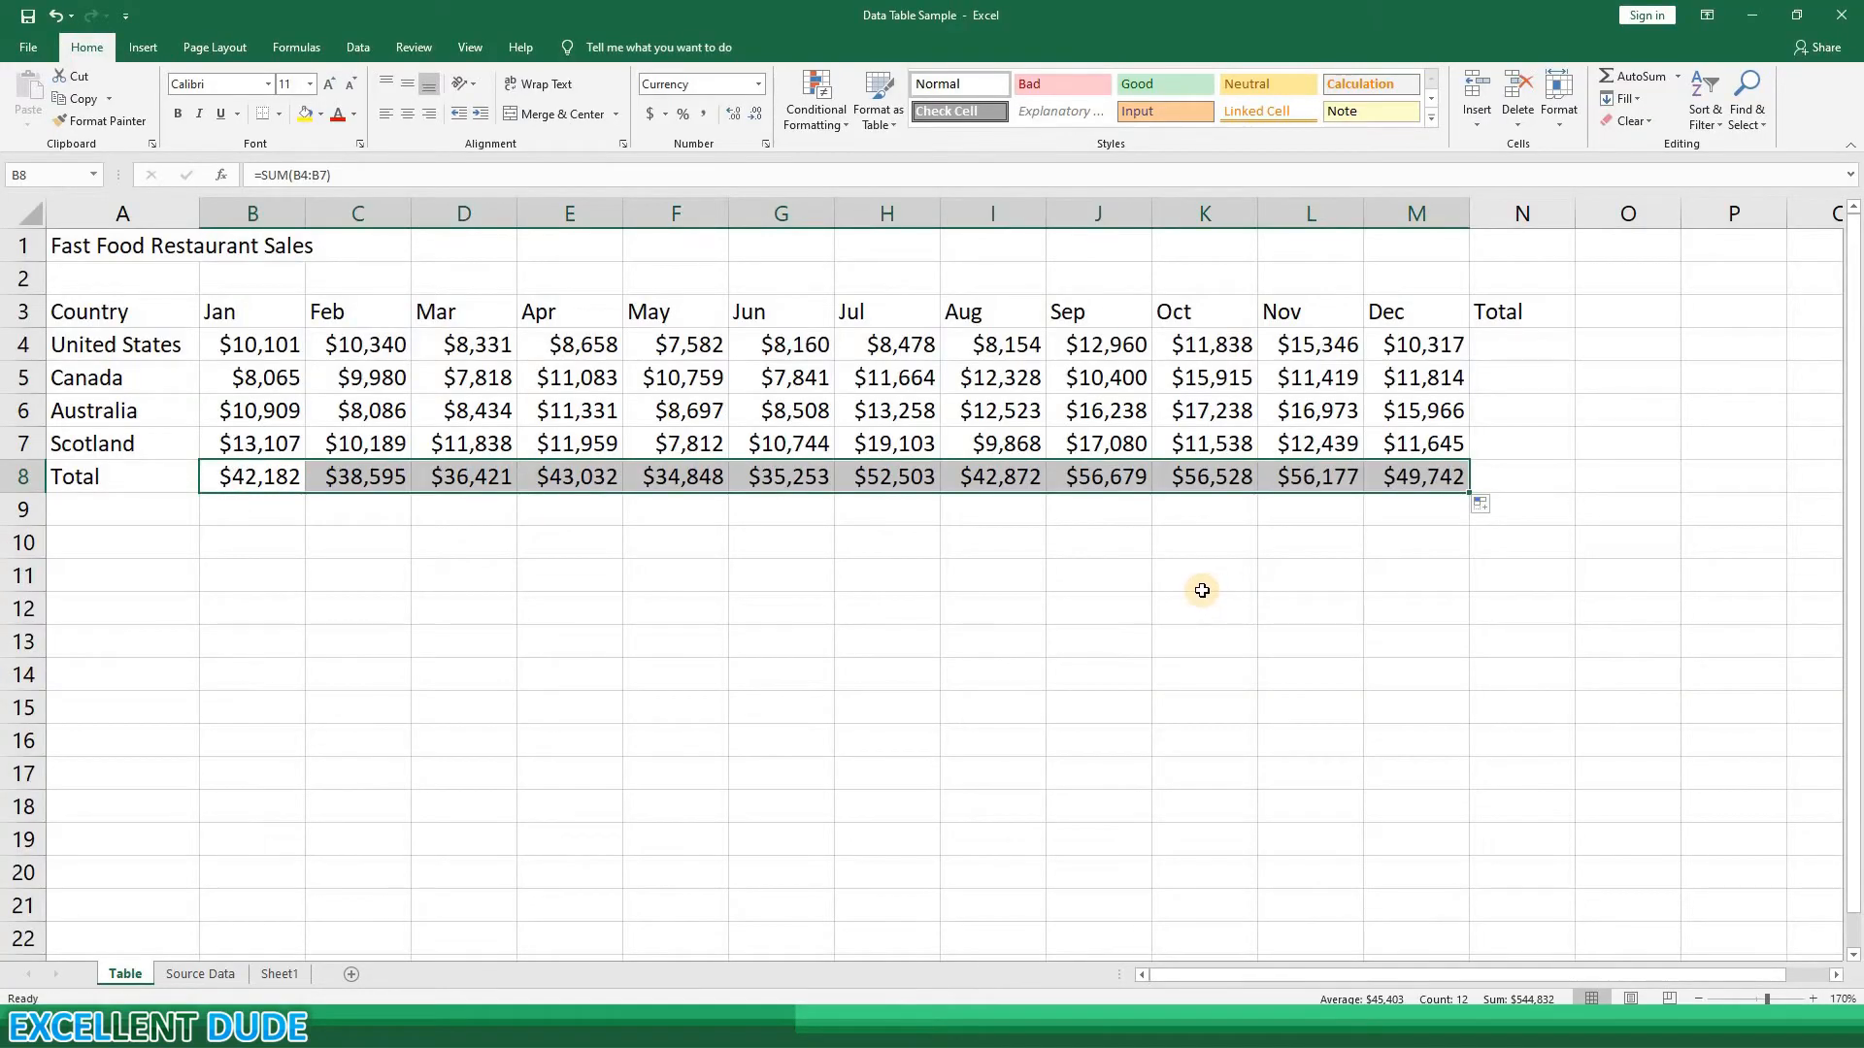
# Step: Total the United States sales in N4 with =SUM(B4:M4) and widen column N slightly
pyautogui.click(1200, 588)
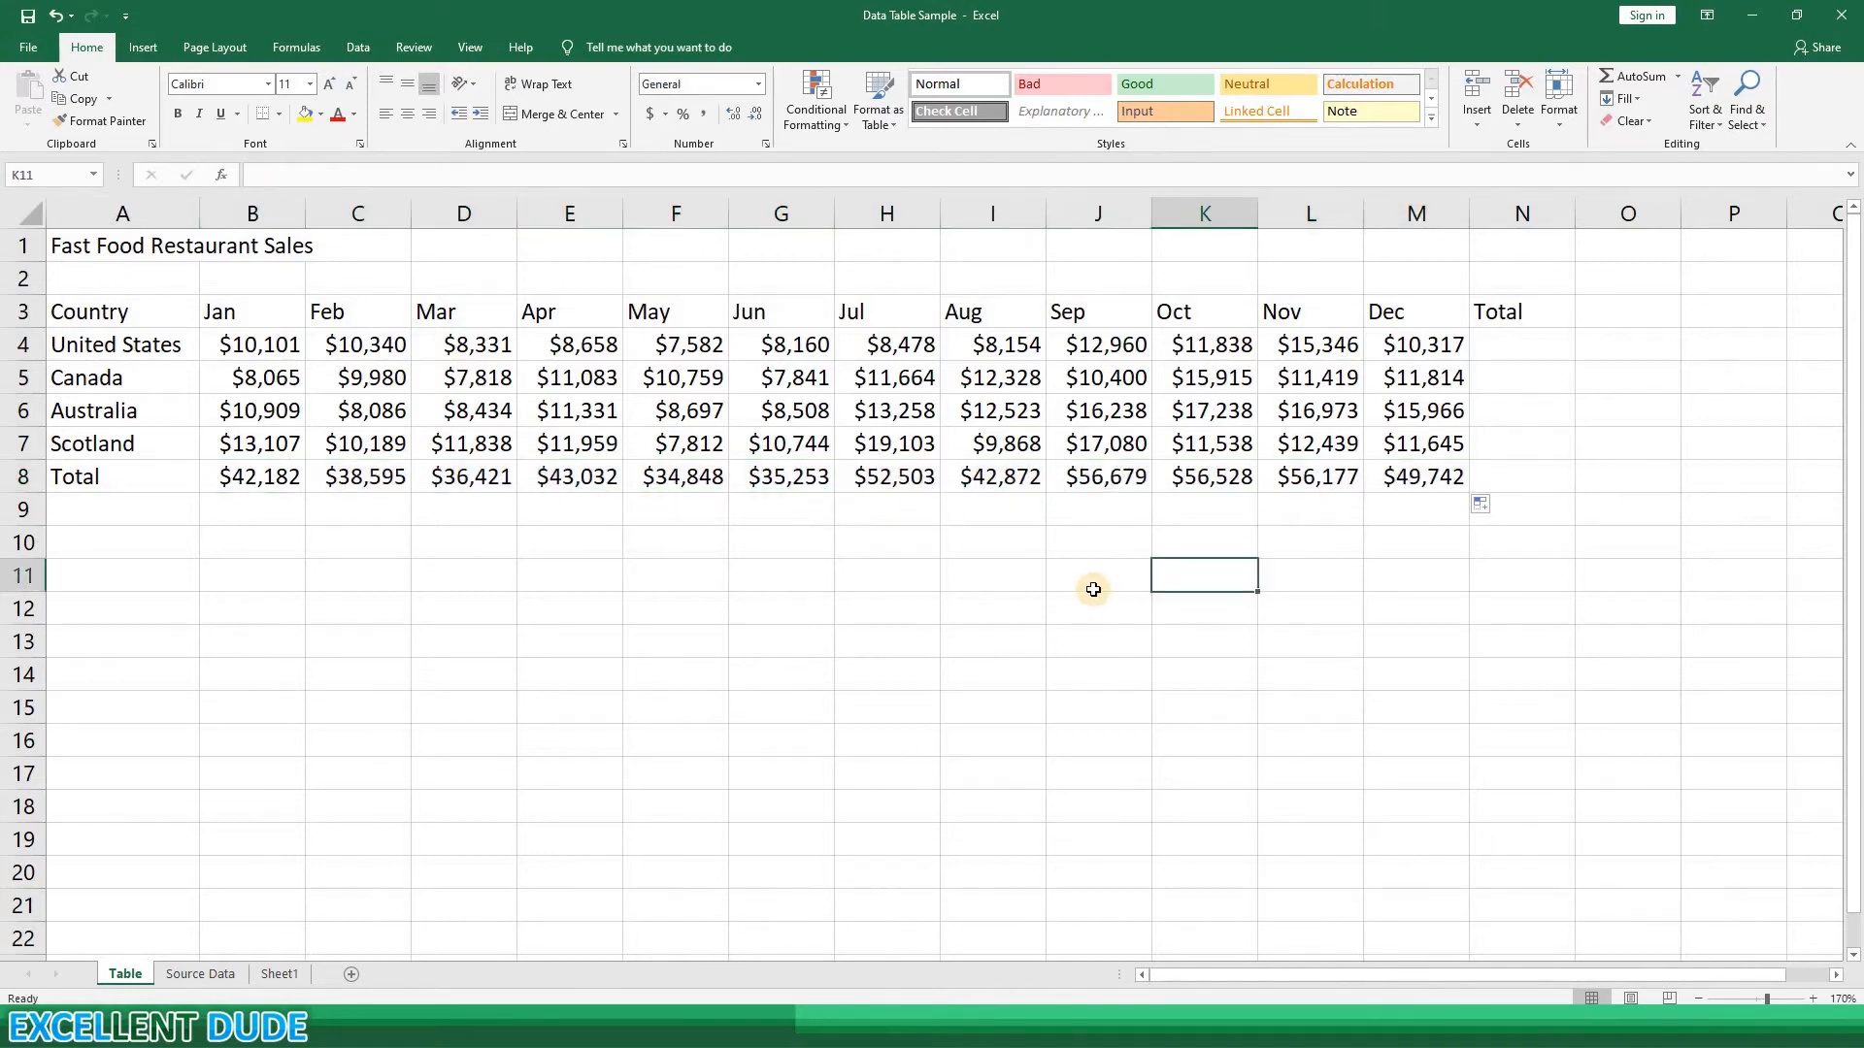
pyautogui.click(1530, 342)
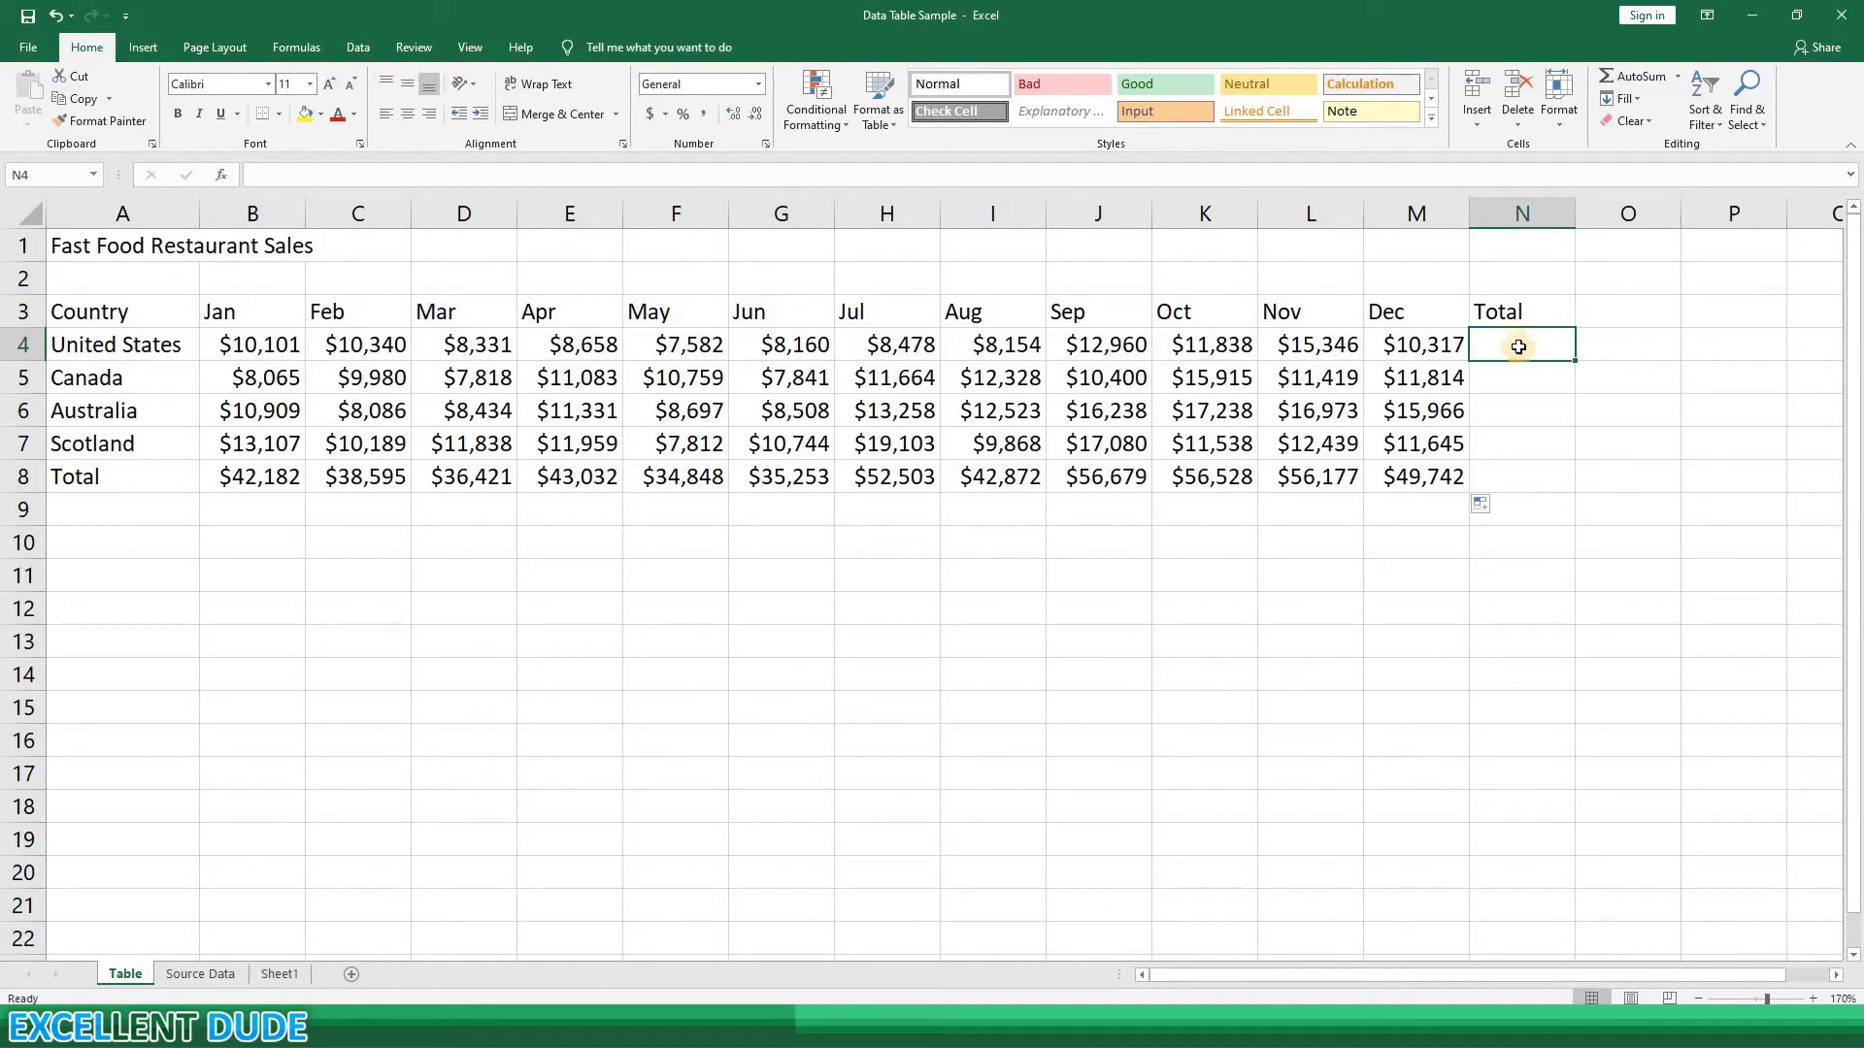
pyautogui.click(1628, 86)
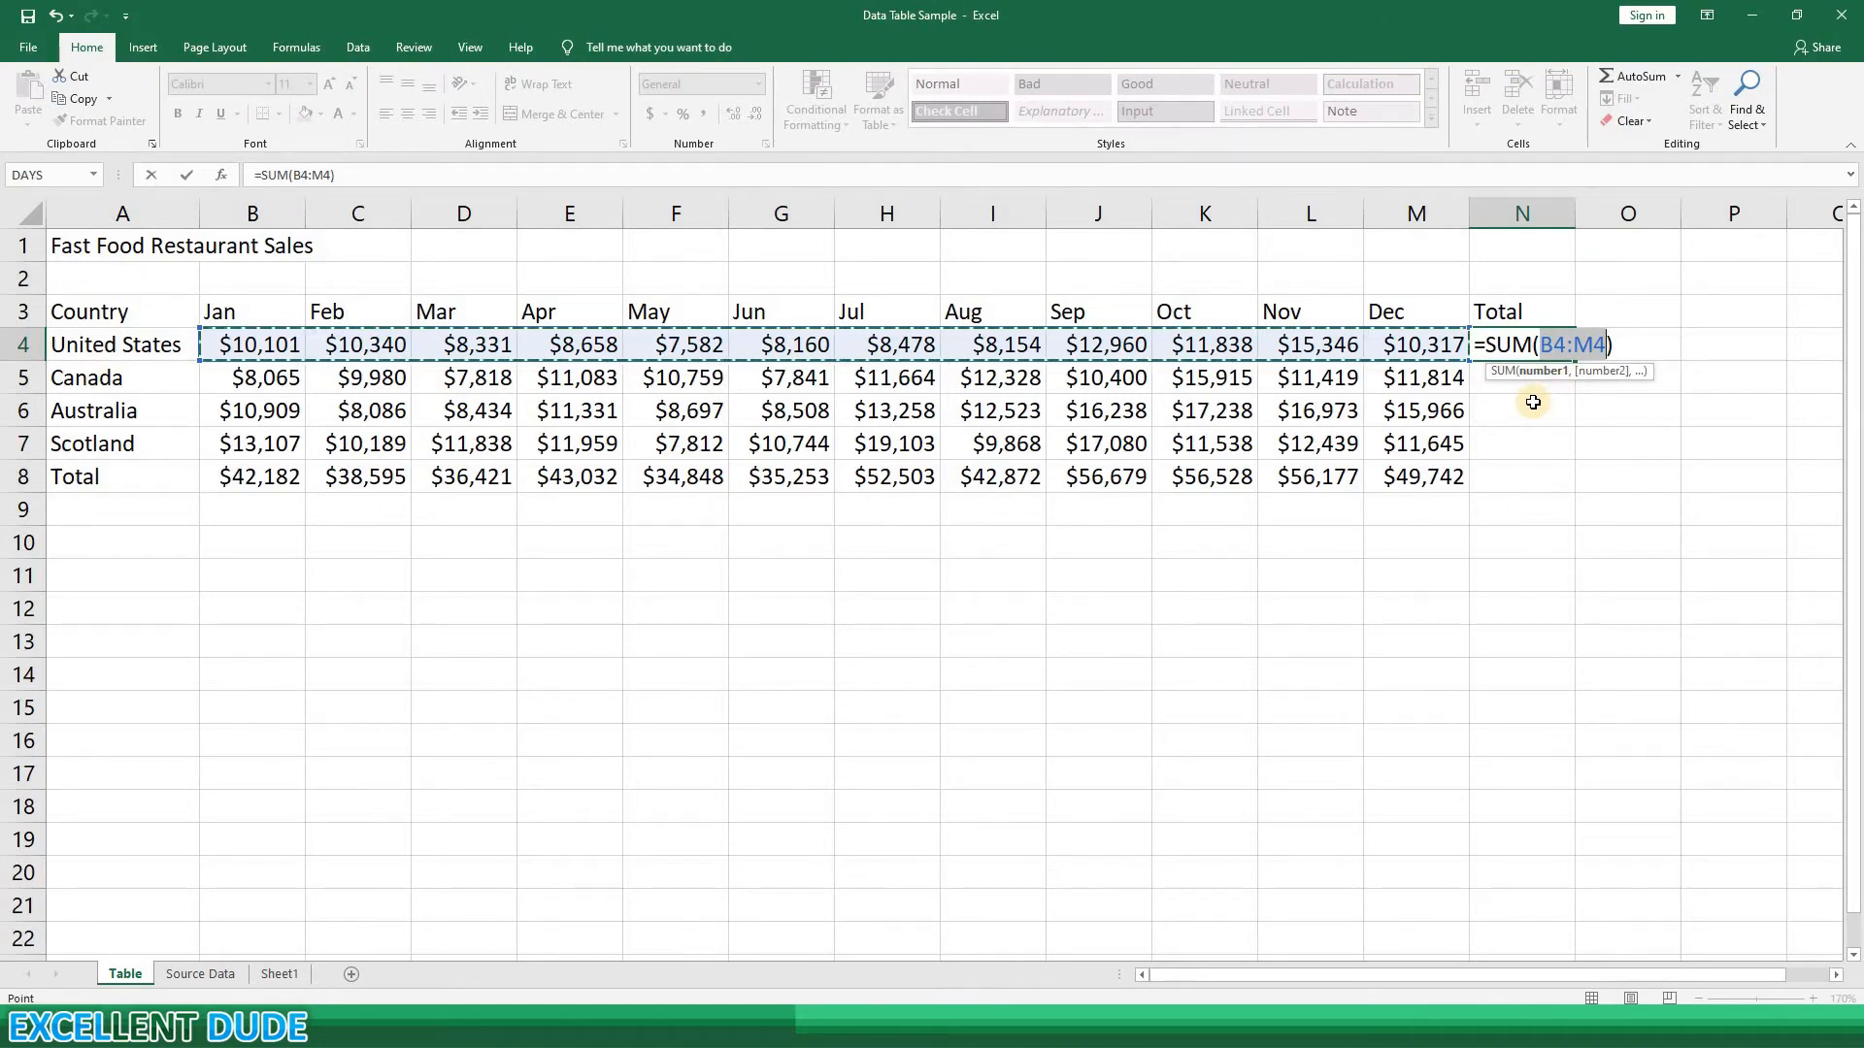
pyautogui.press('Return')
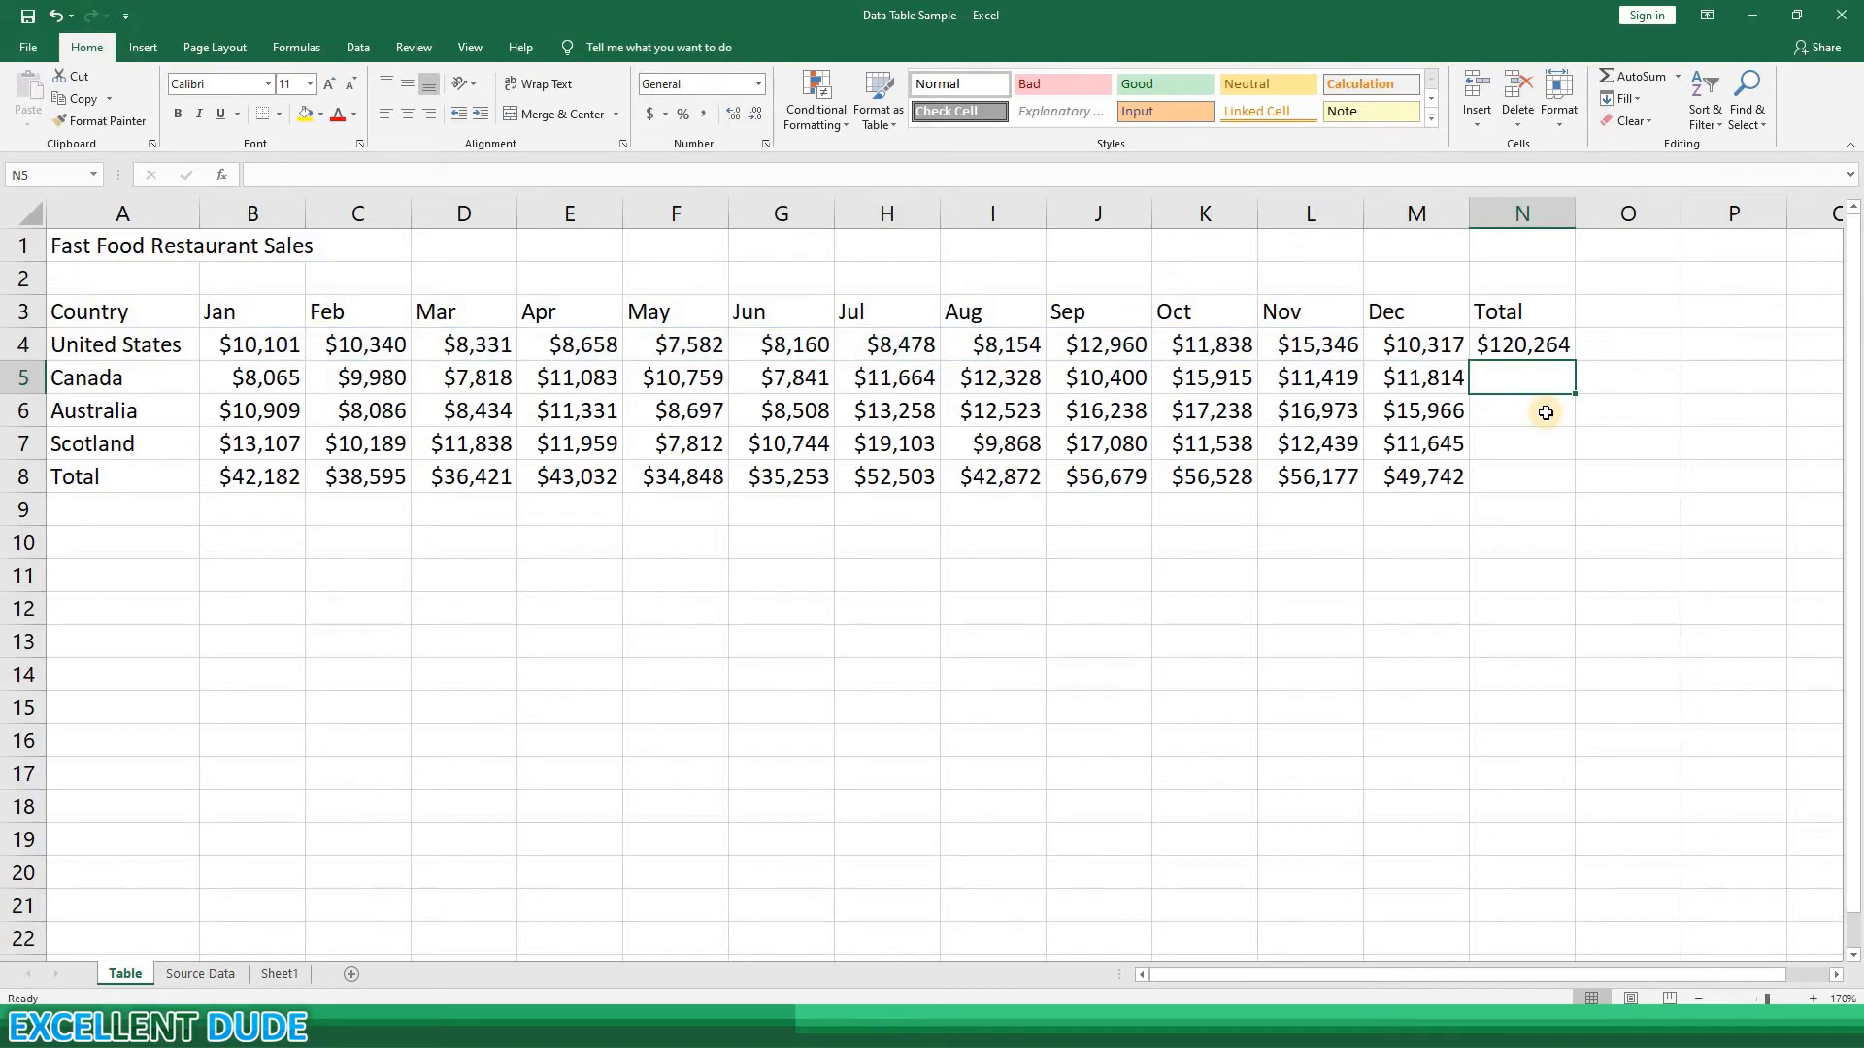
pyautogui.moveTo(1576, 216); pyautogui.dragTo(1598, 228)
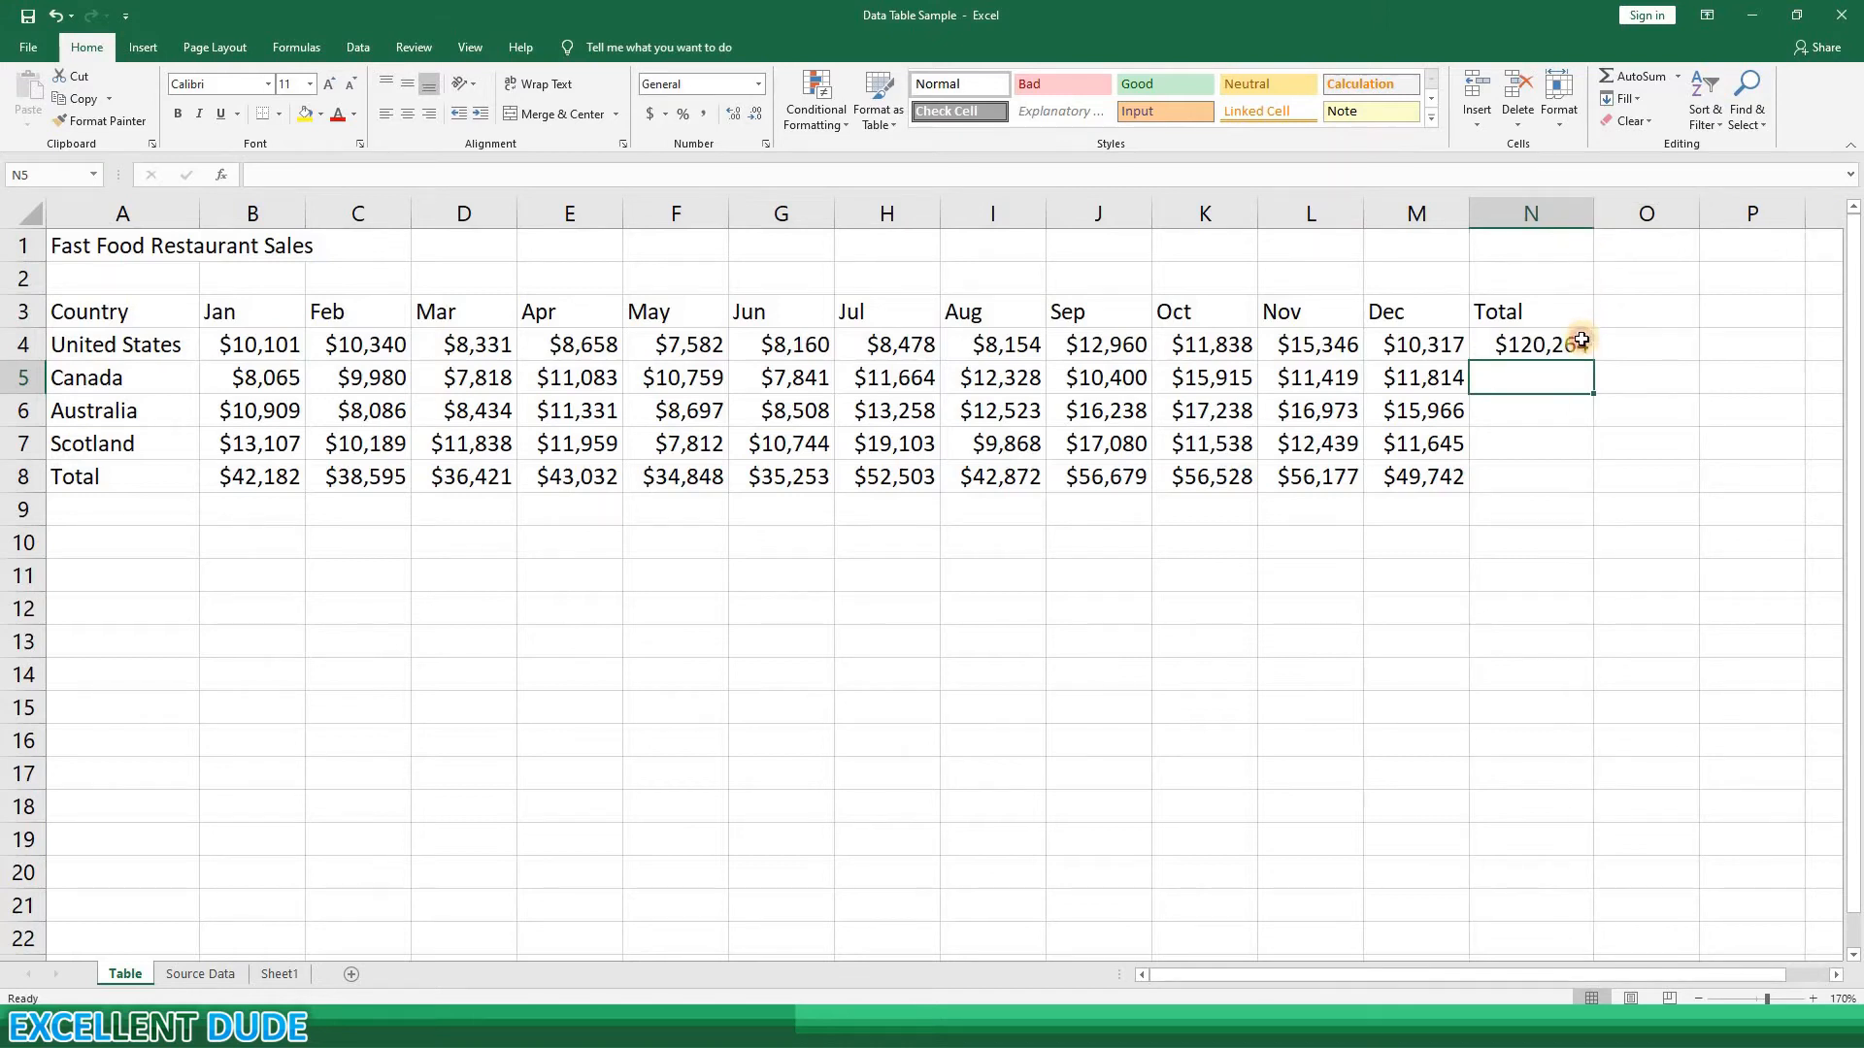
# Step: Fill the total formula from N4 down to Scotland's row in N7
pyautogui.press('Up')
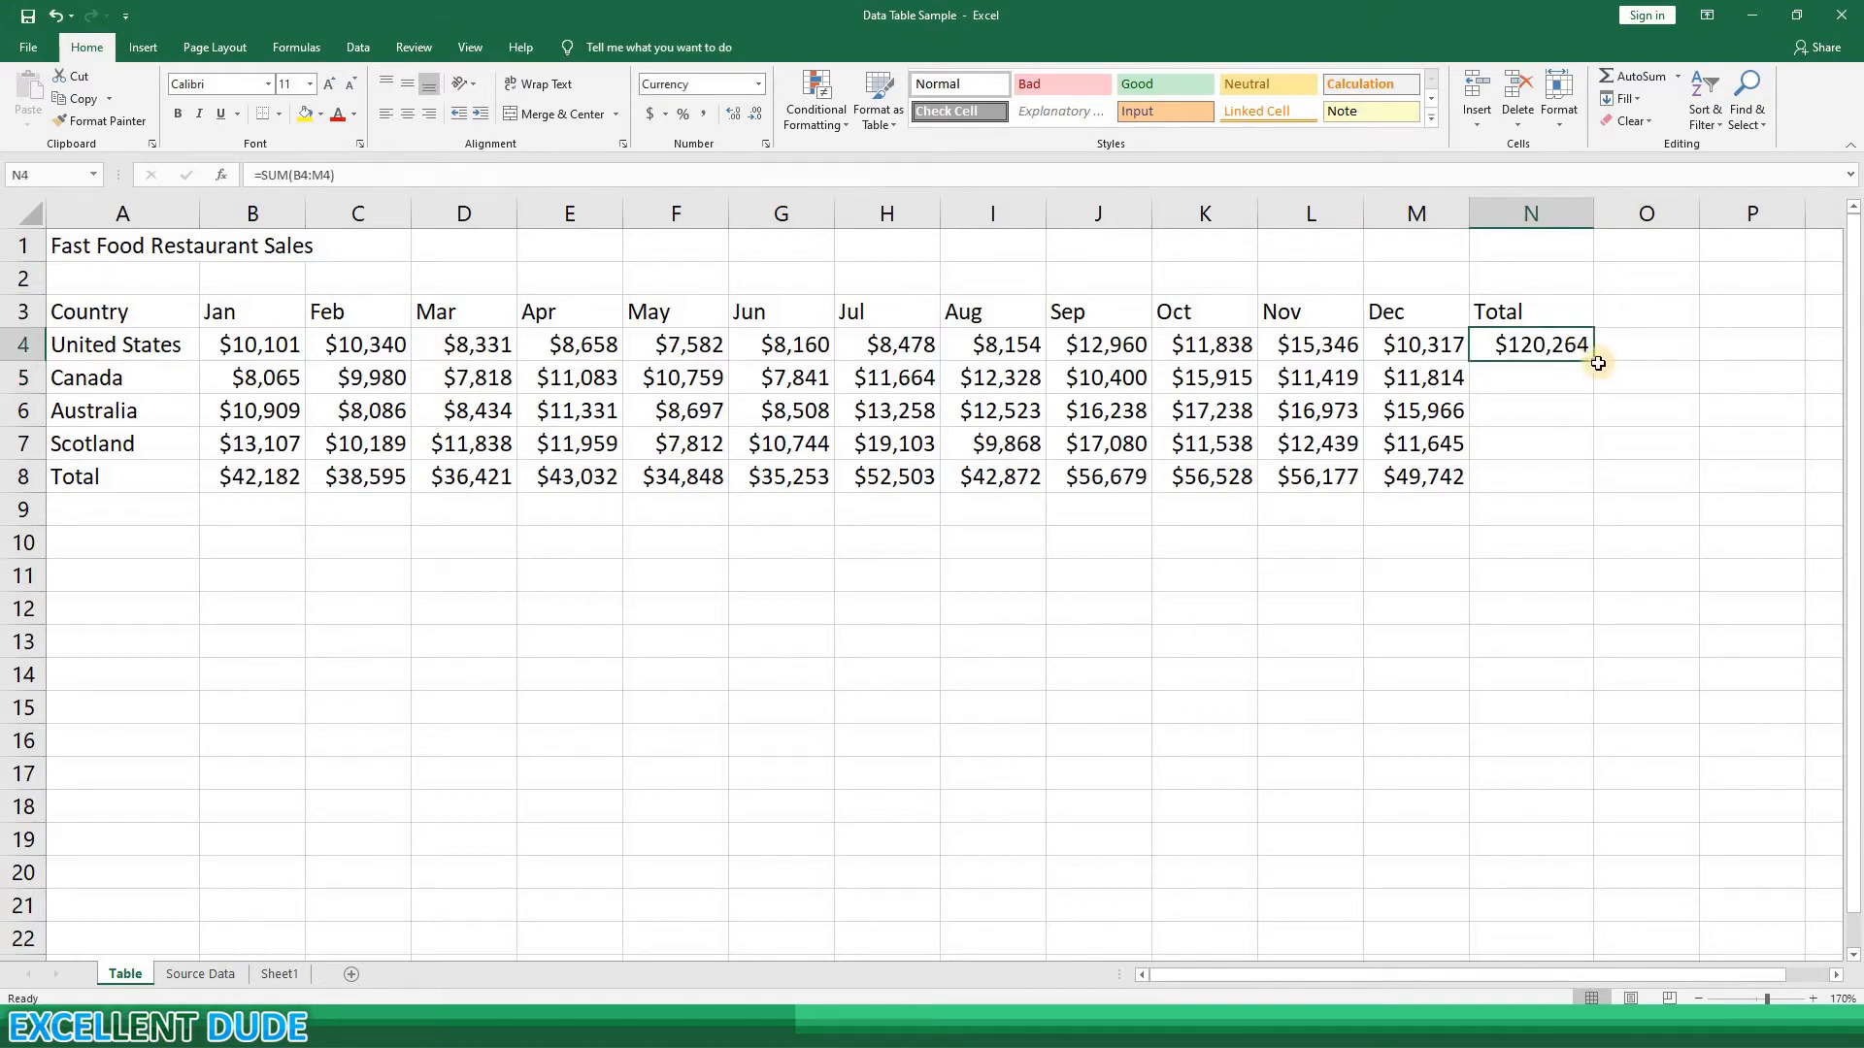
pyautogui.moveTo(1594, 362); pyautogui.dragTo(1520, 541)
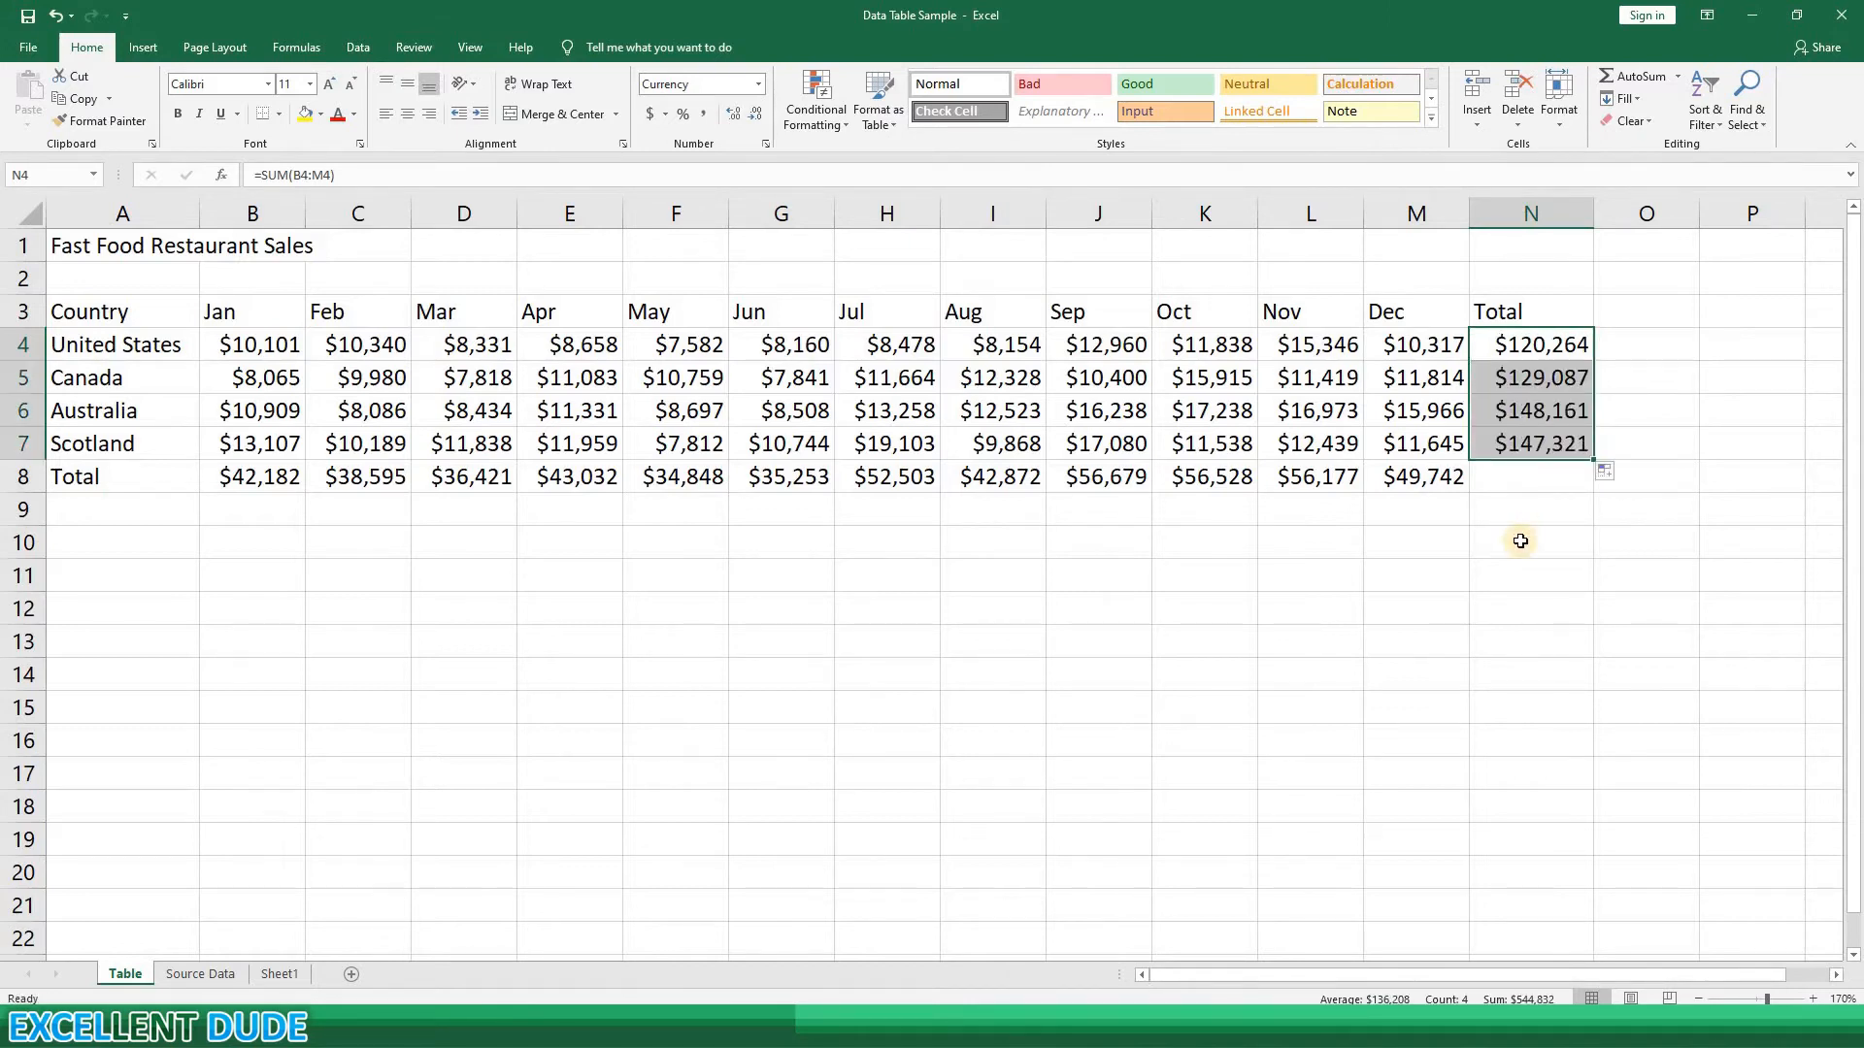
pyautogui.click(1520, 541)
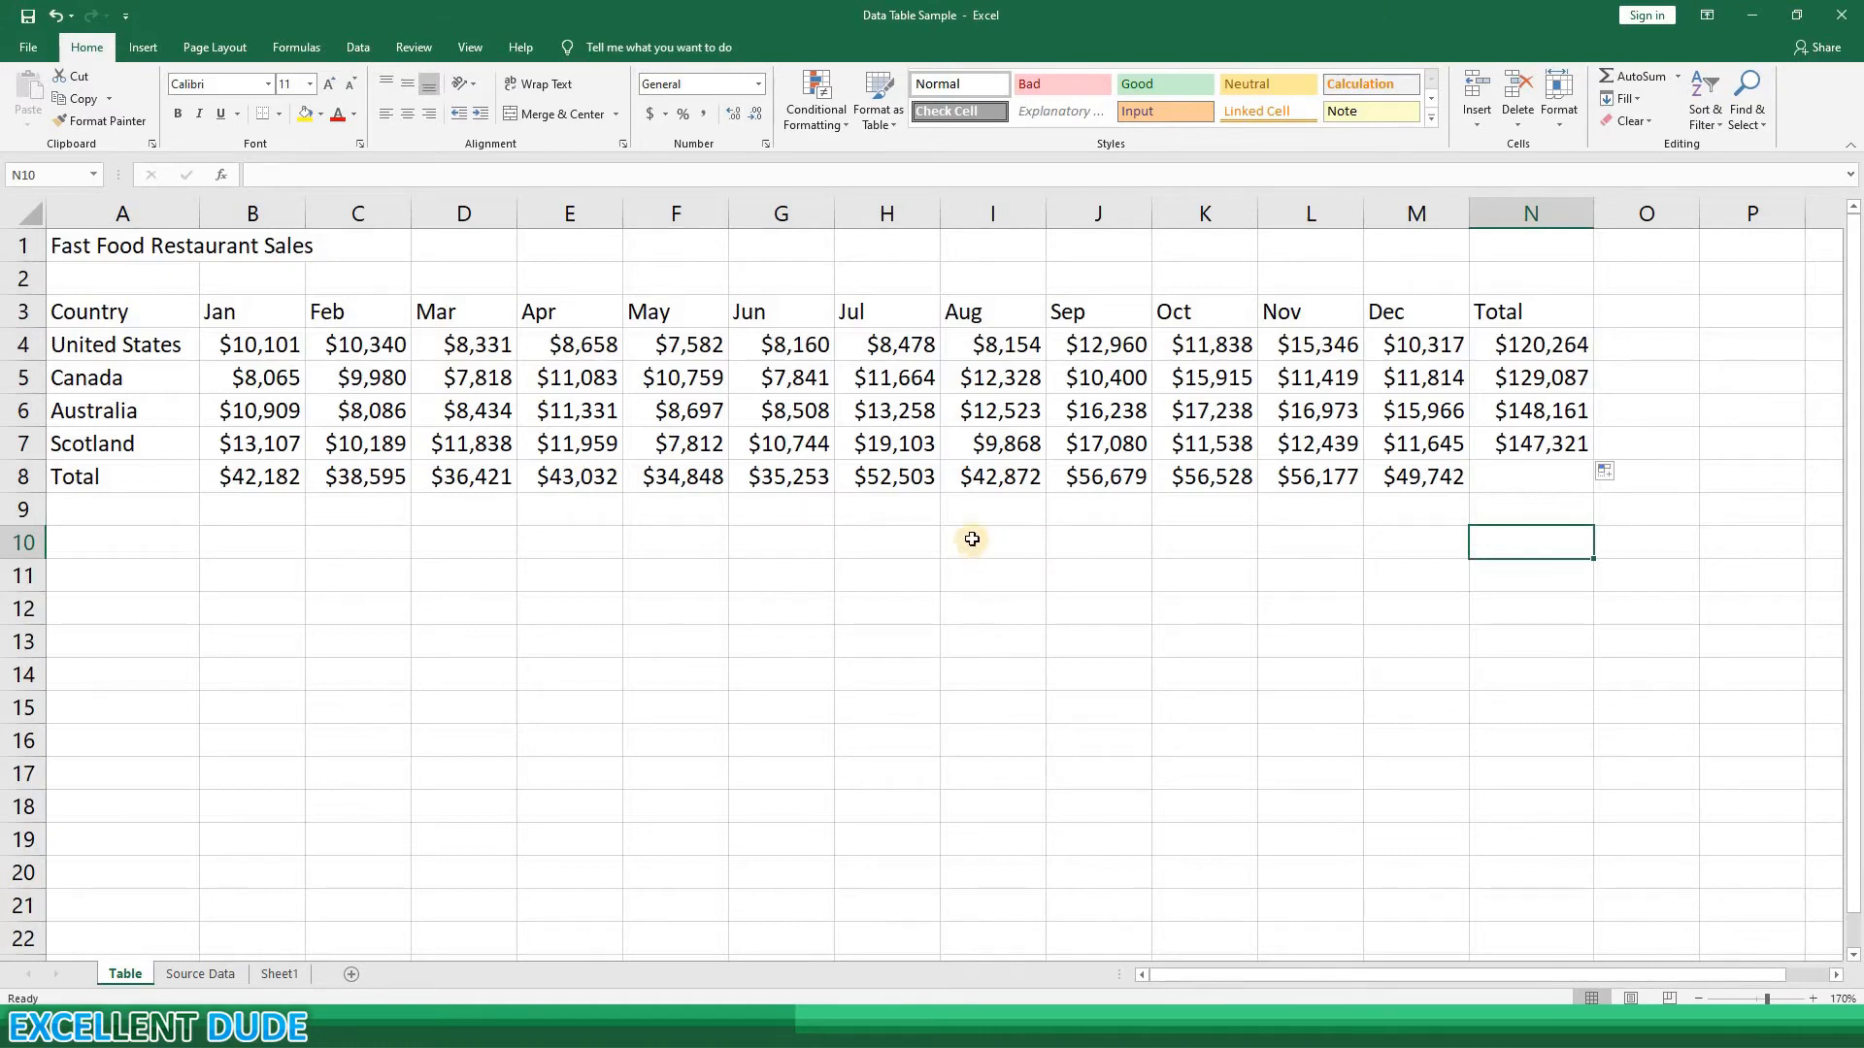
# Step: Merge and center the title Fast Food Restaurant Sales across A1:N1
pyautogui.click(111, 250)
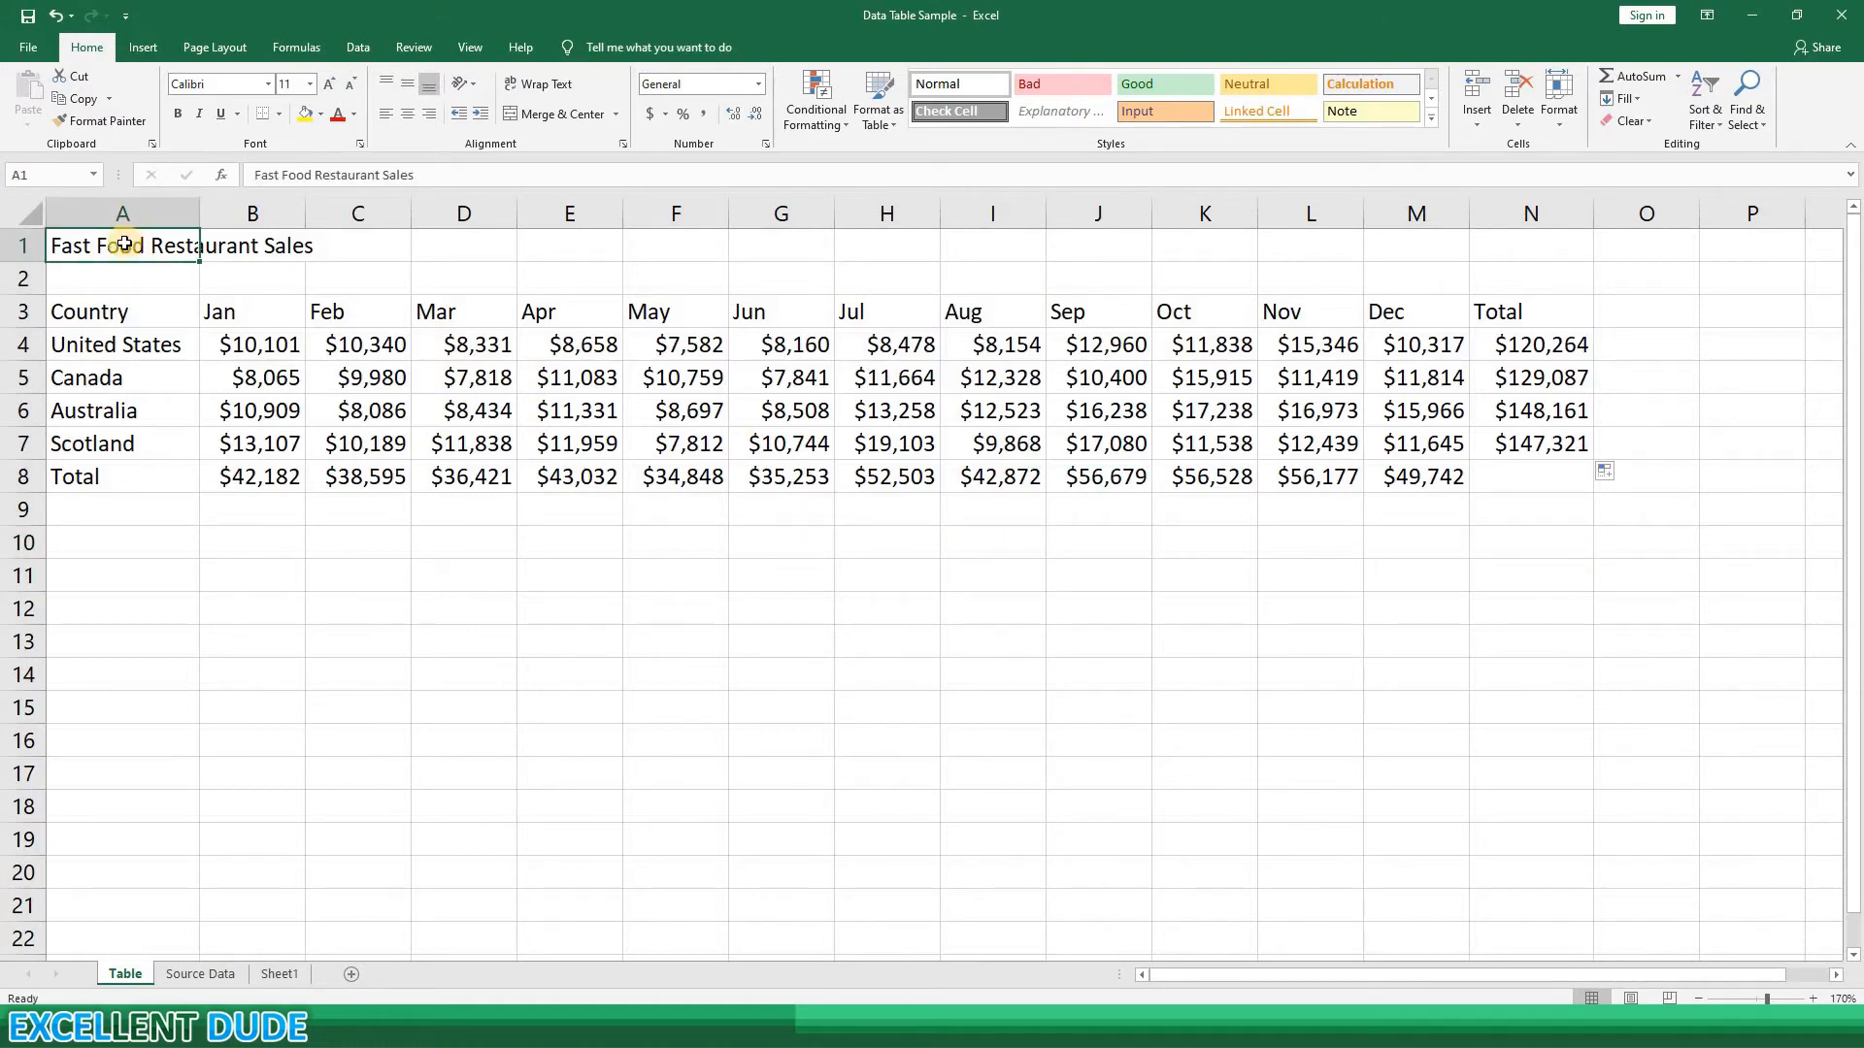
pyautogui.moveTo(124, 245); pyautogui.dragTo(1525, 245)
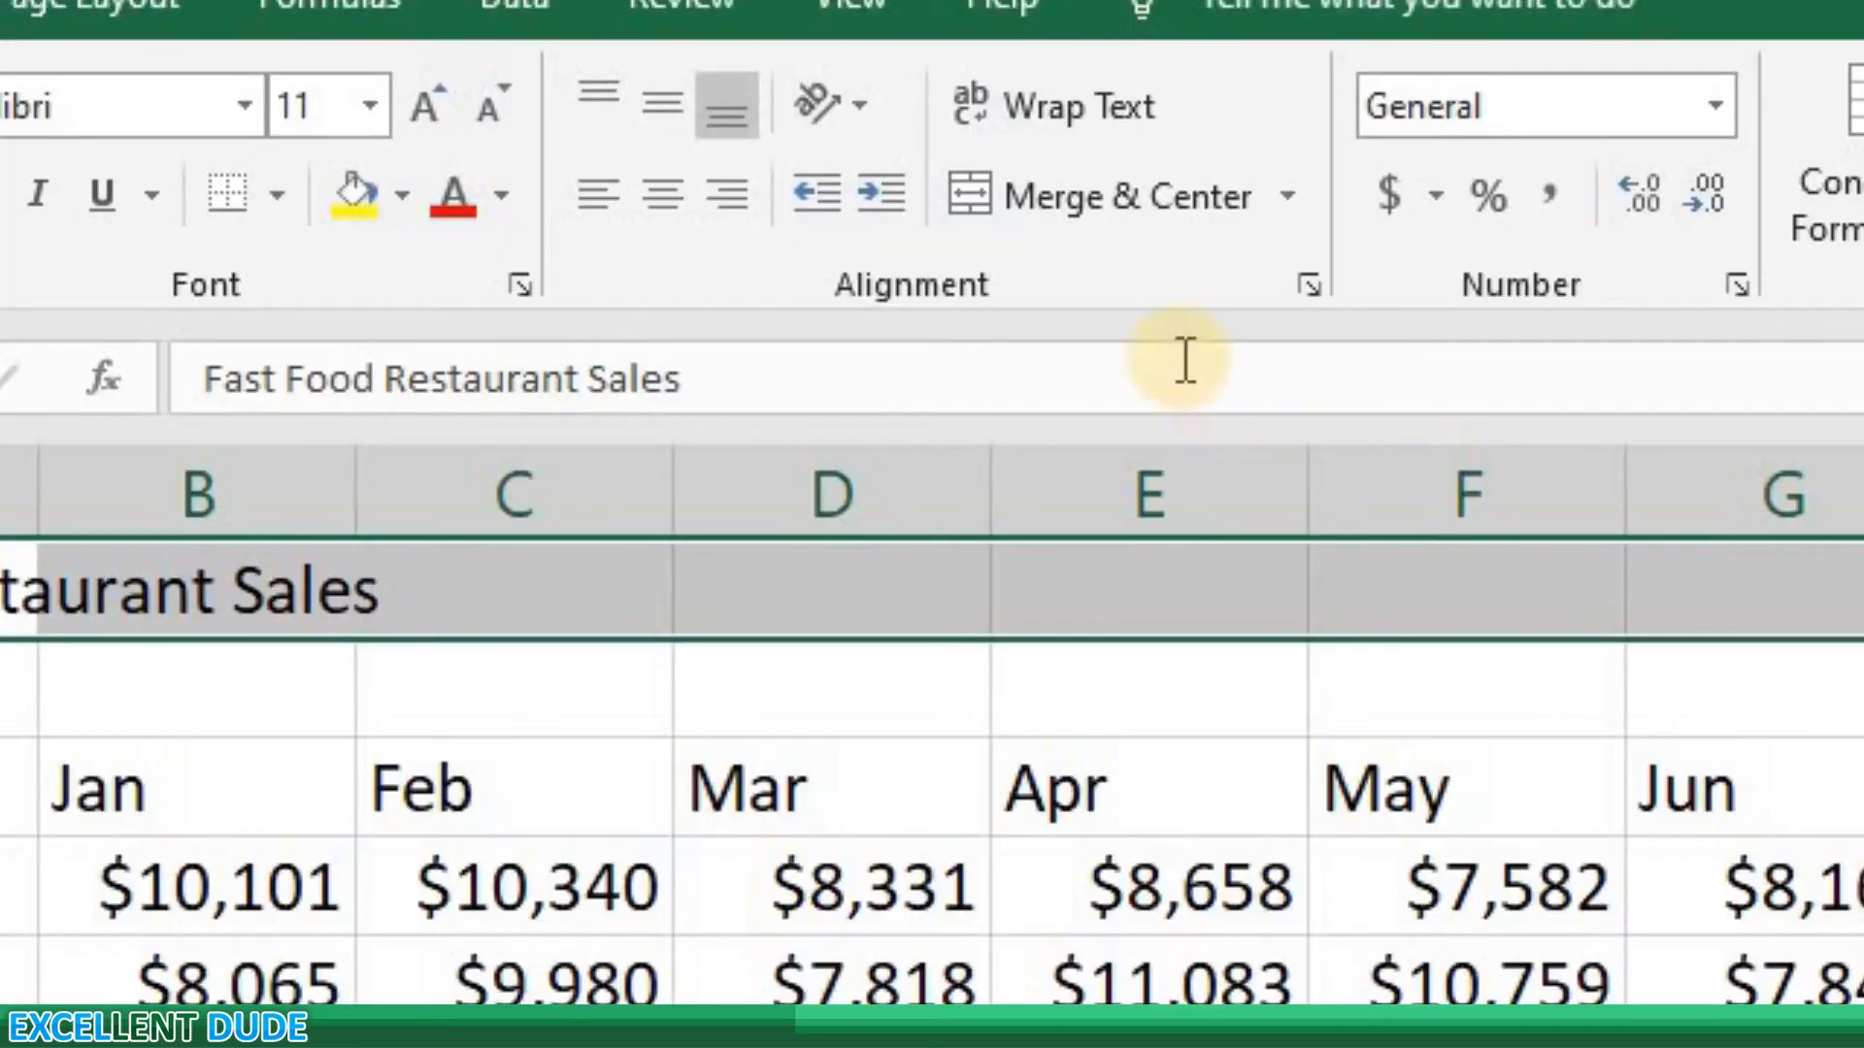
pyautogui.click(1107, 199)
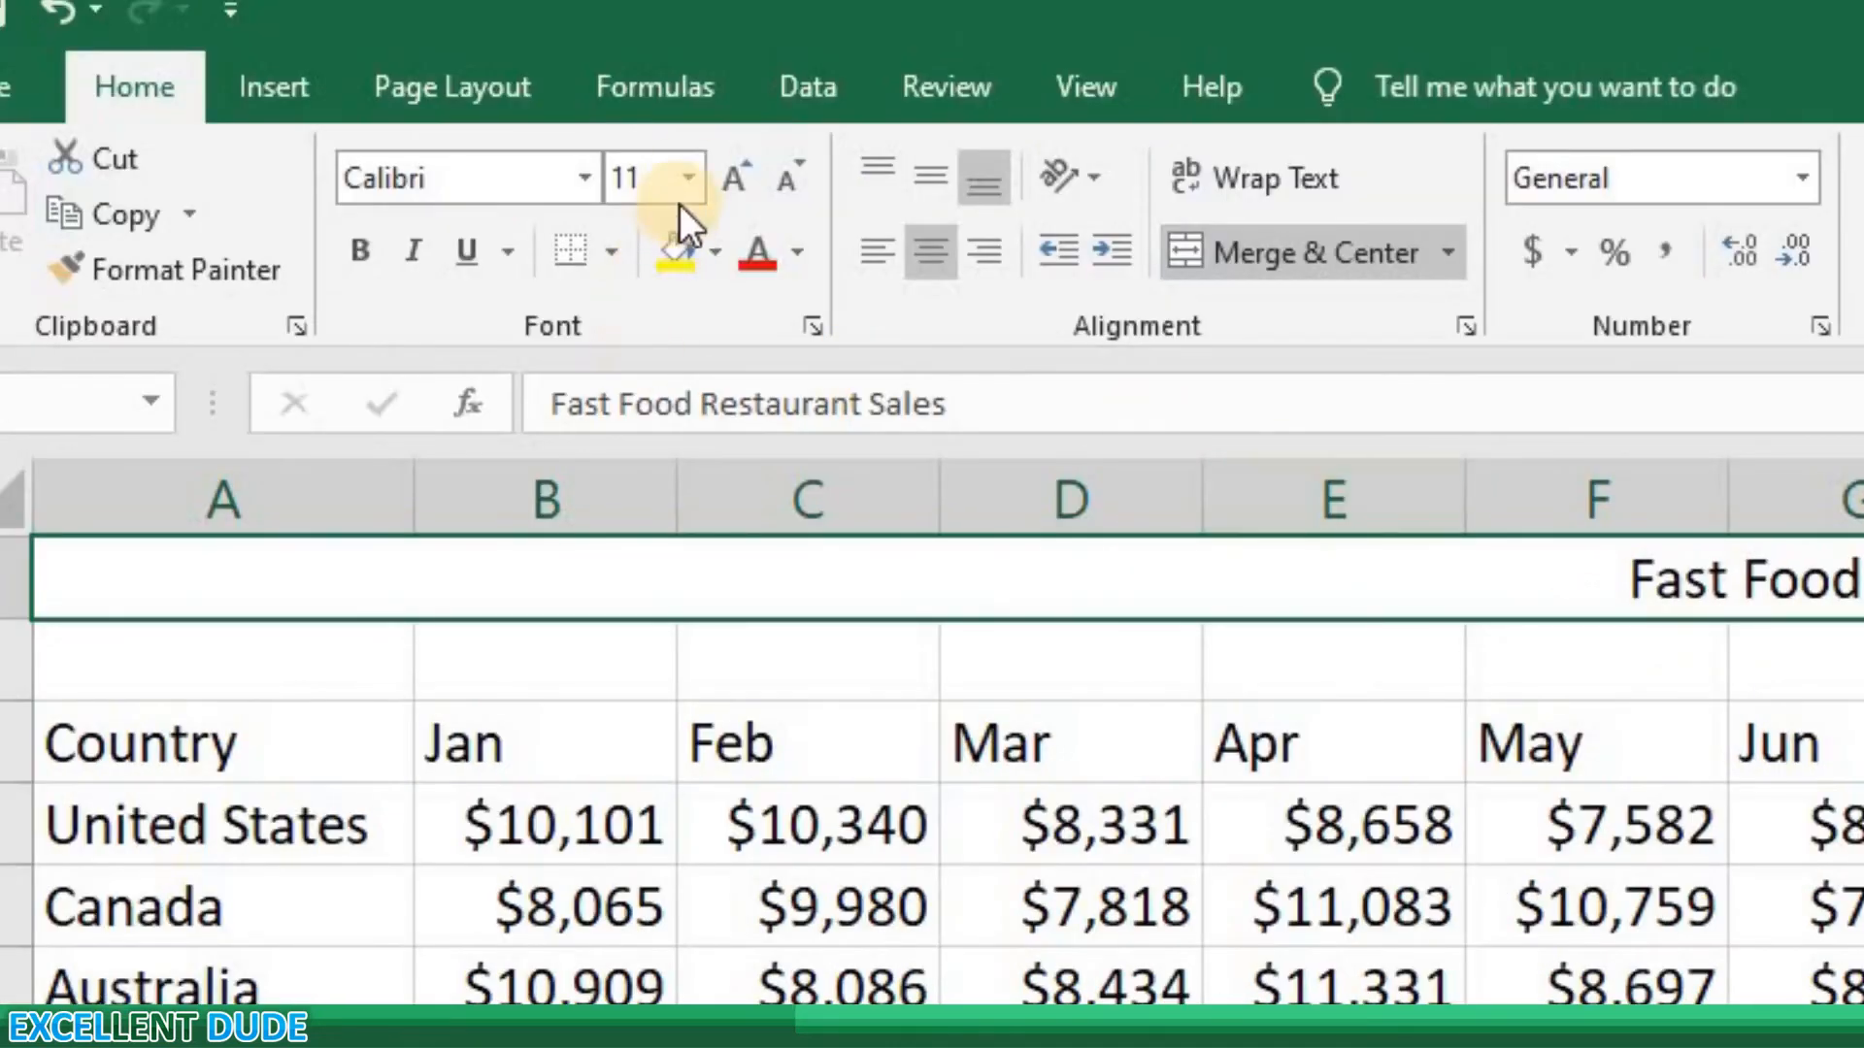
# Step: Format the merged title at font size 16 in bold with the Green, Accent 6 font color
pyautogui.click(688, 178)
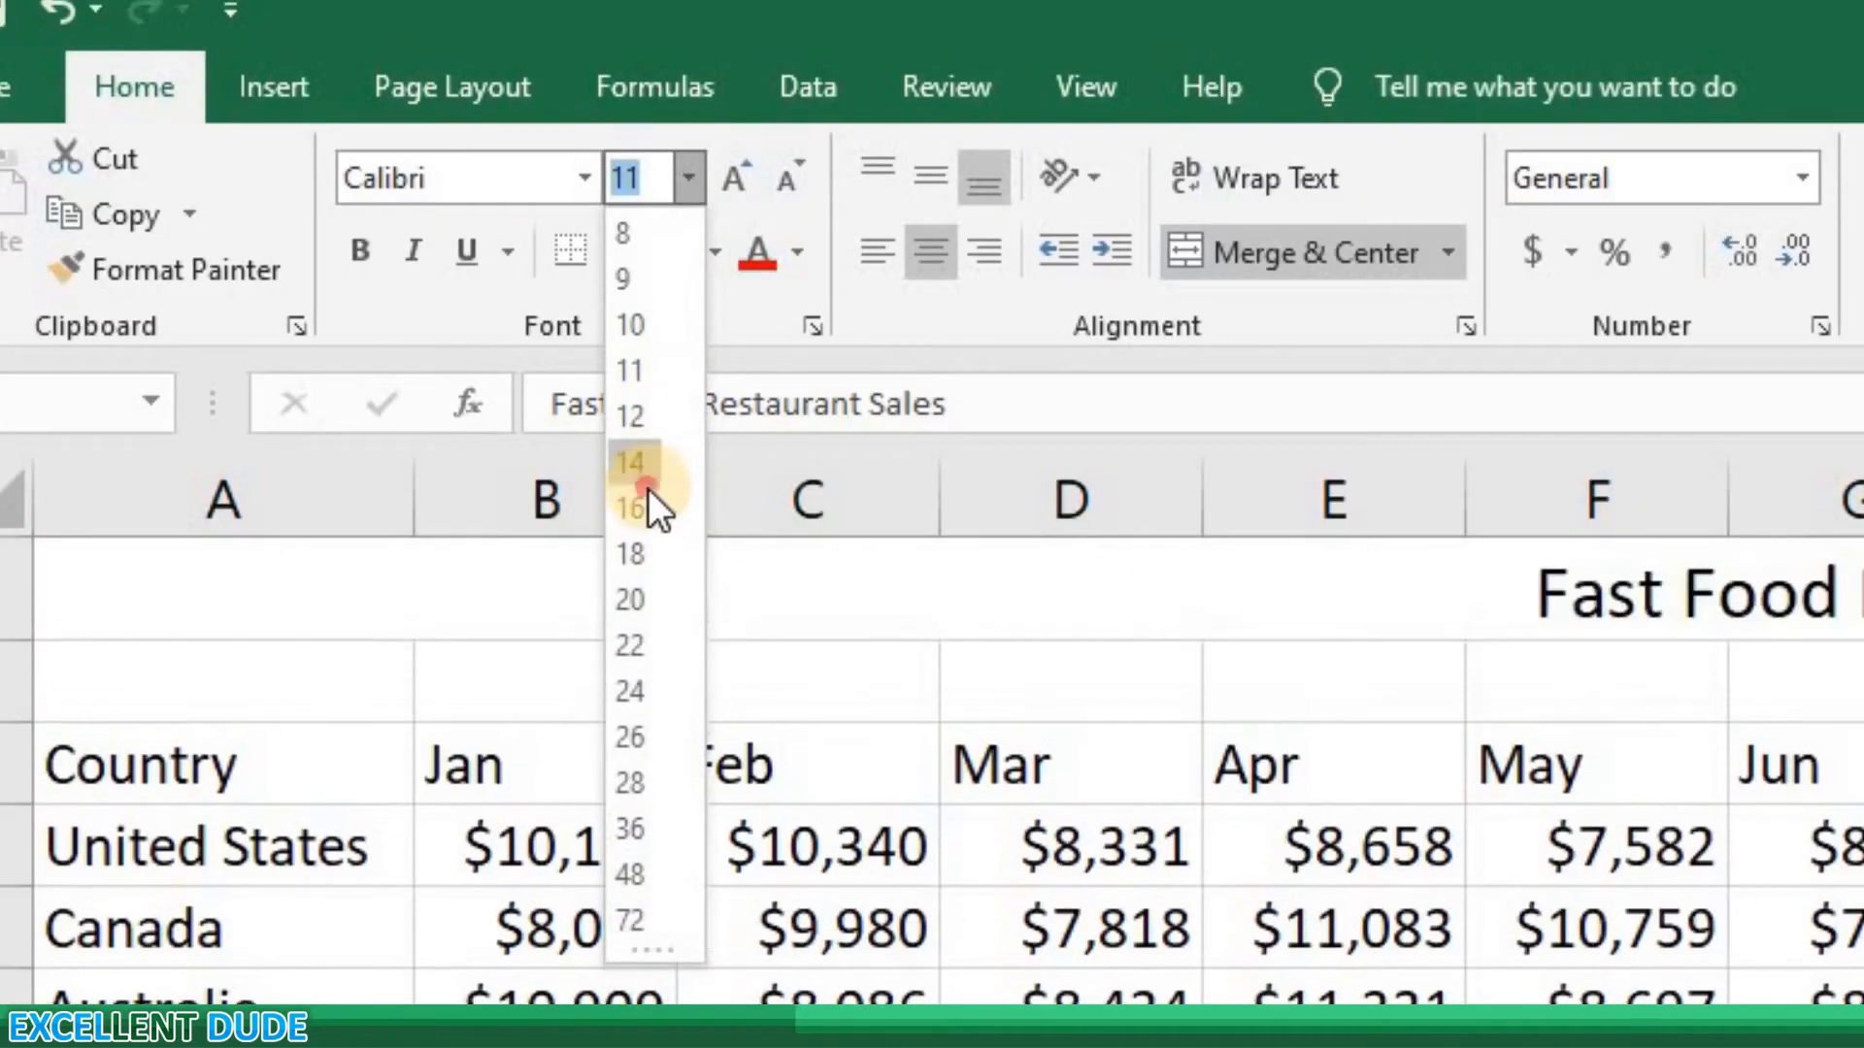
pyautogui.click(646, 500)
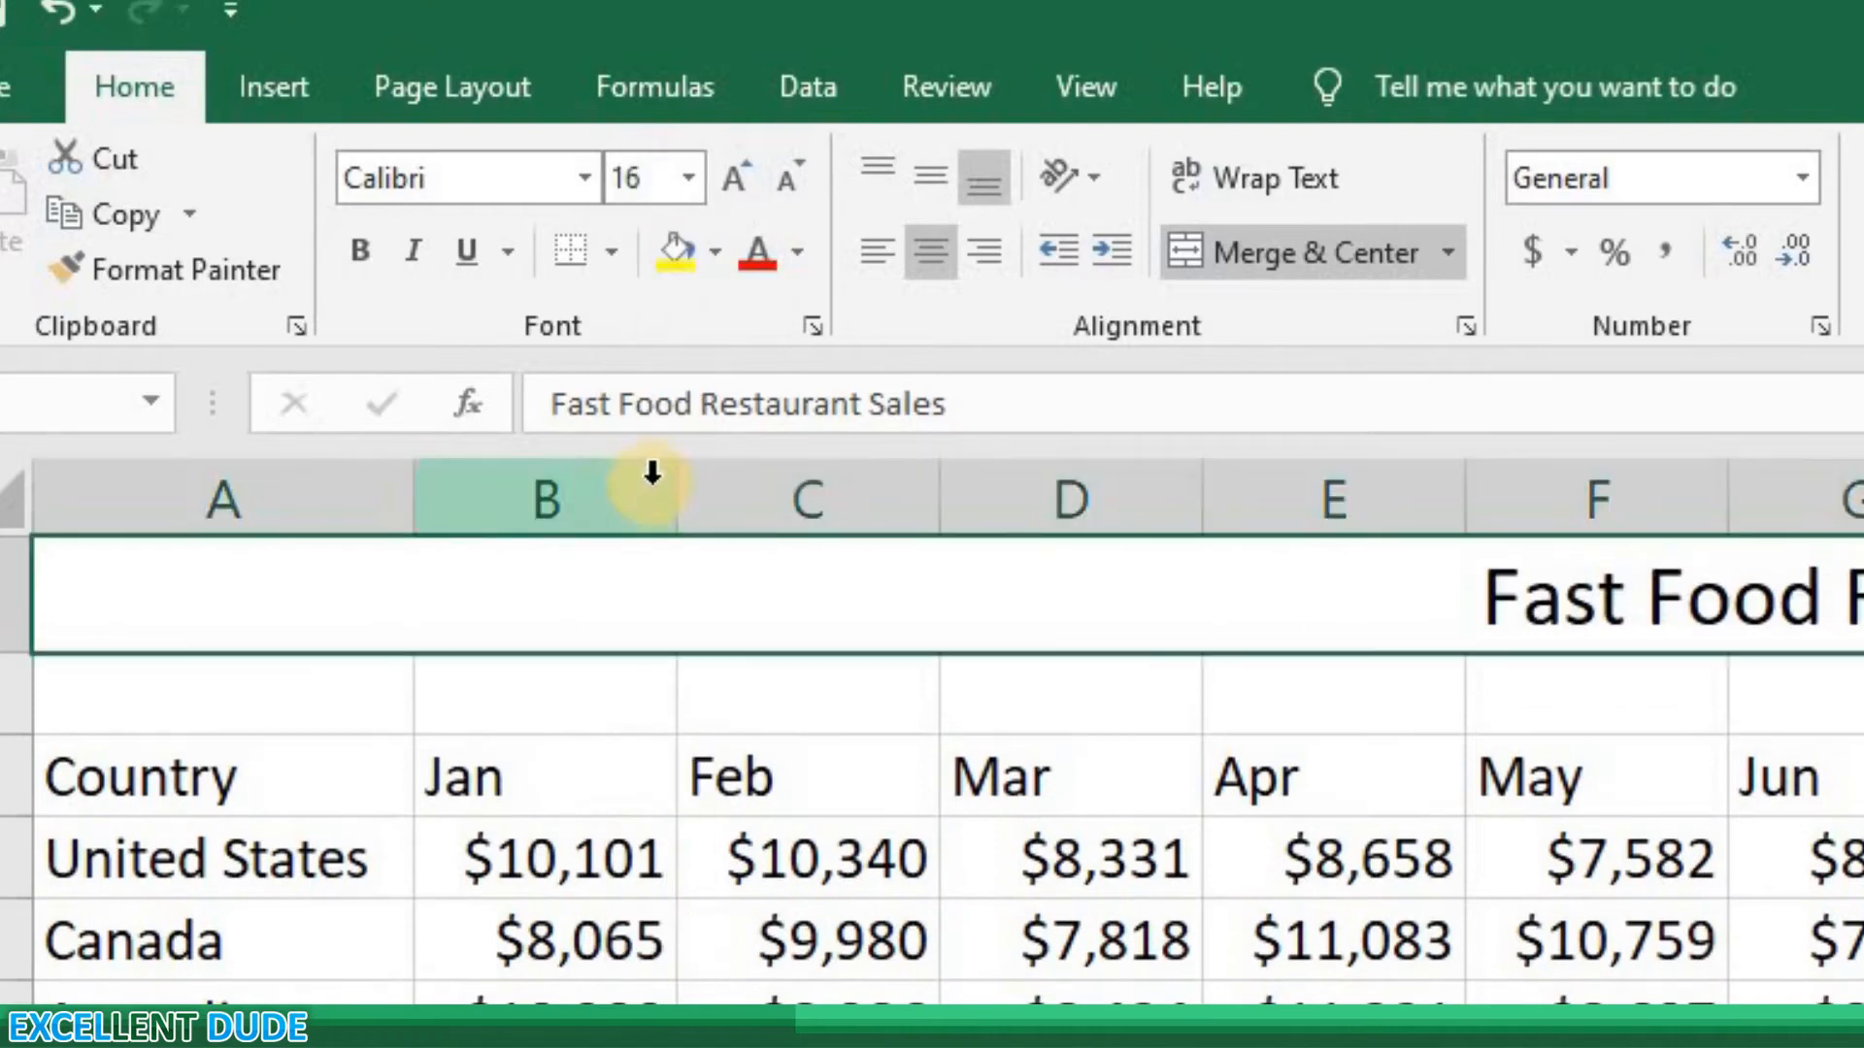
pyautogui.click(797, 255)
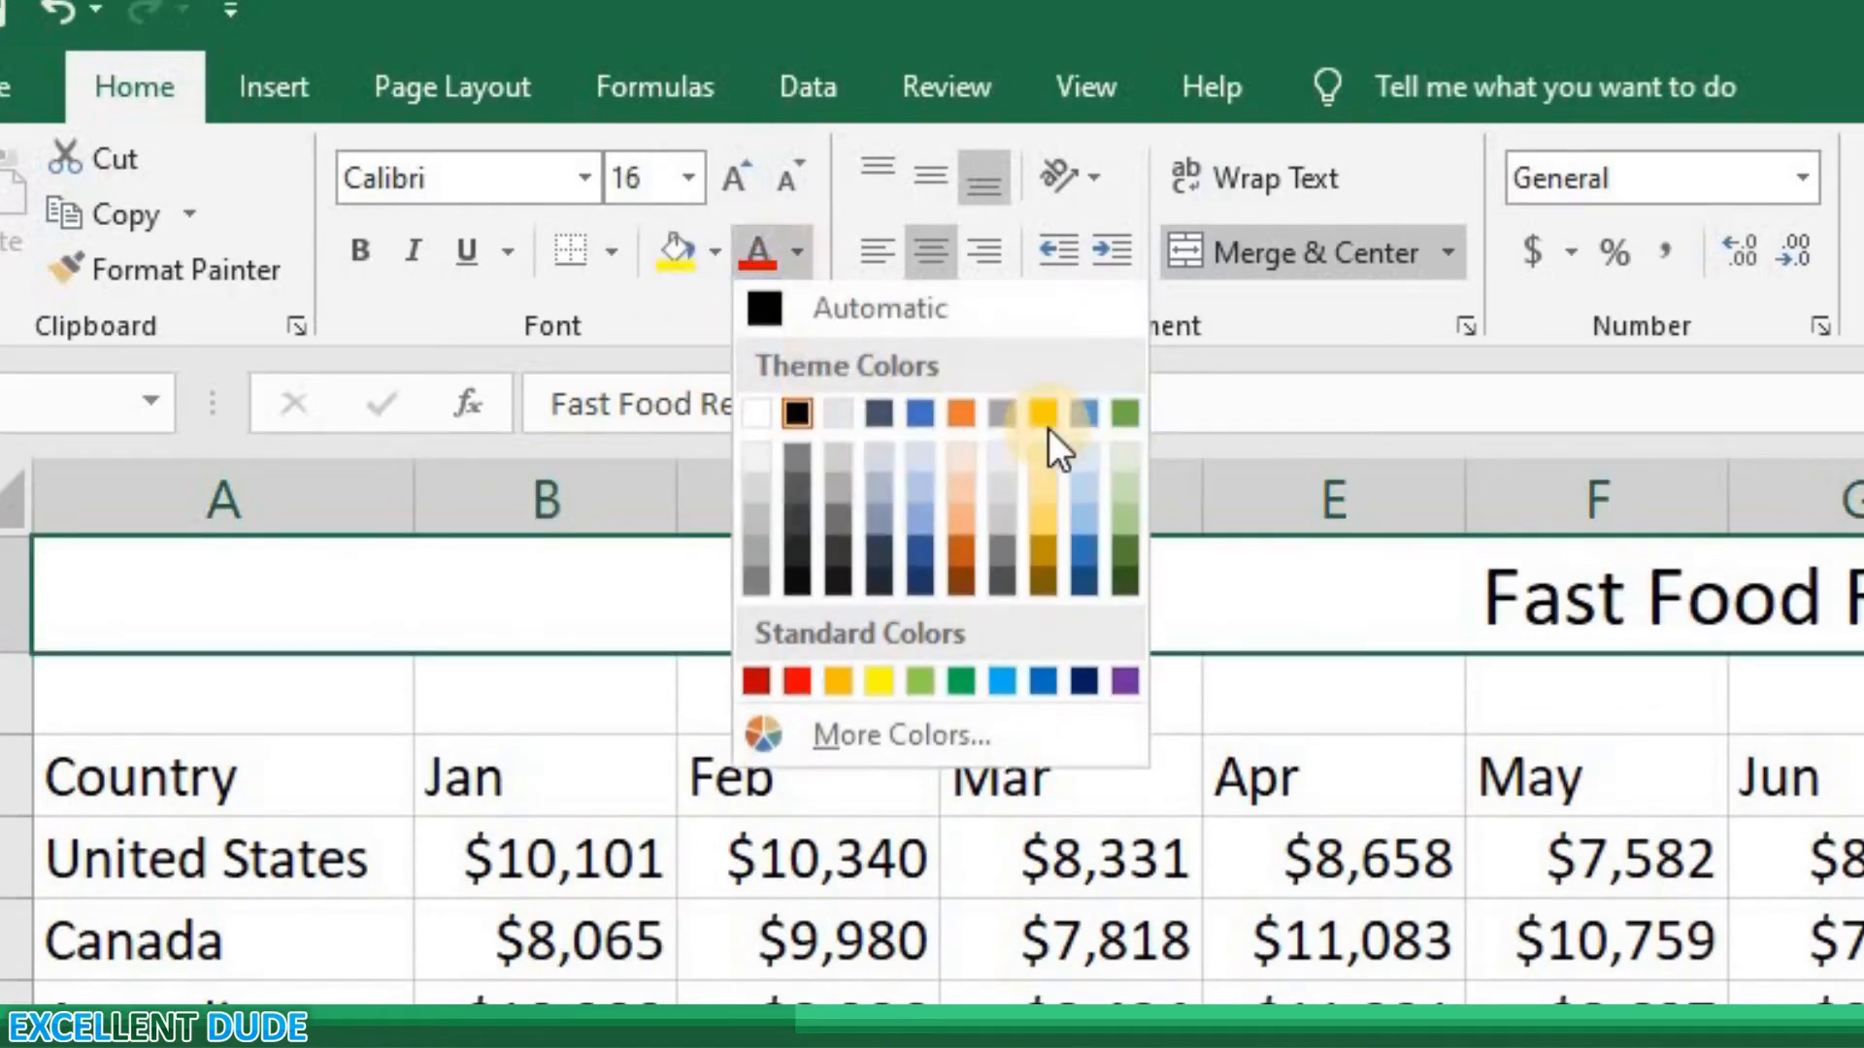
pyautogui.click(1126, 419)
pyautogui.click(374, 258)
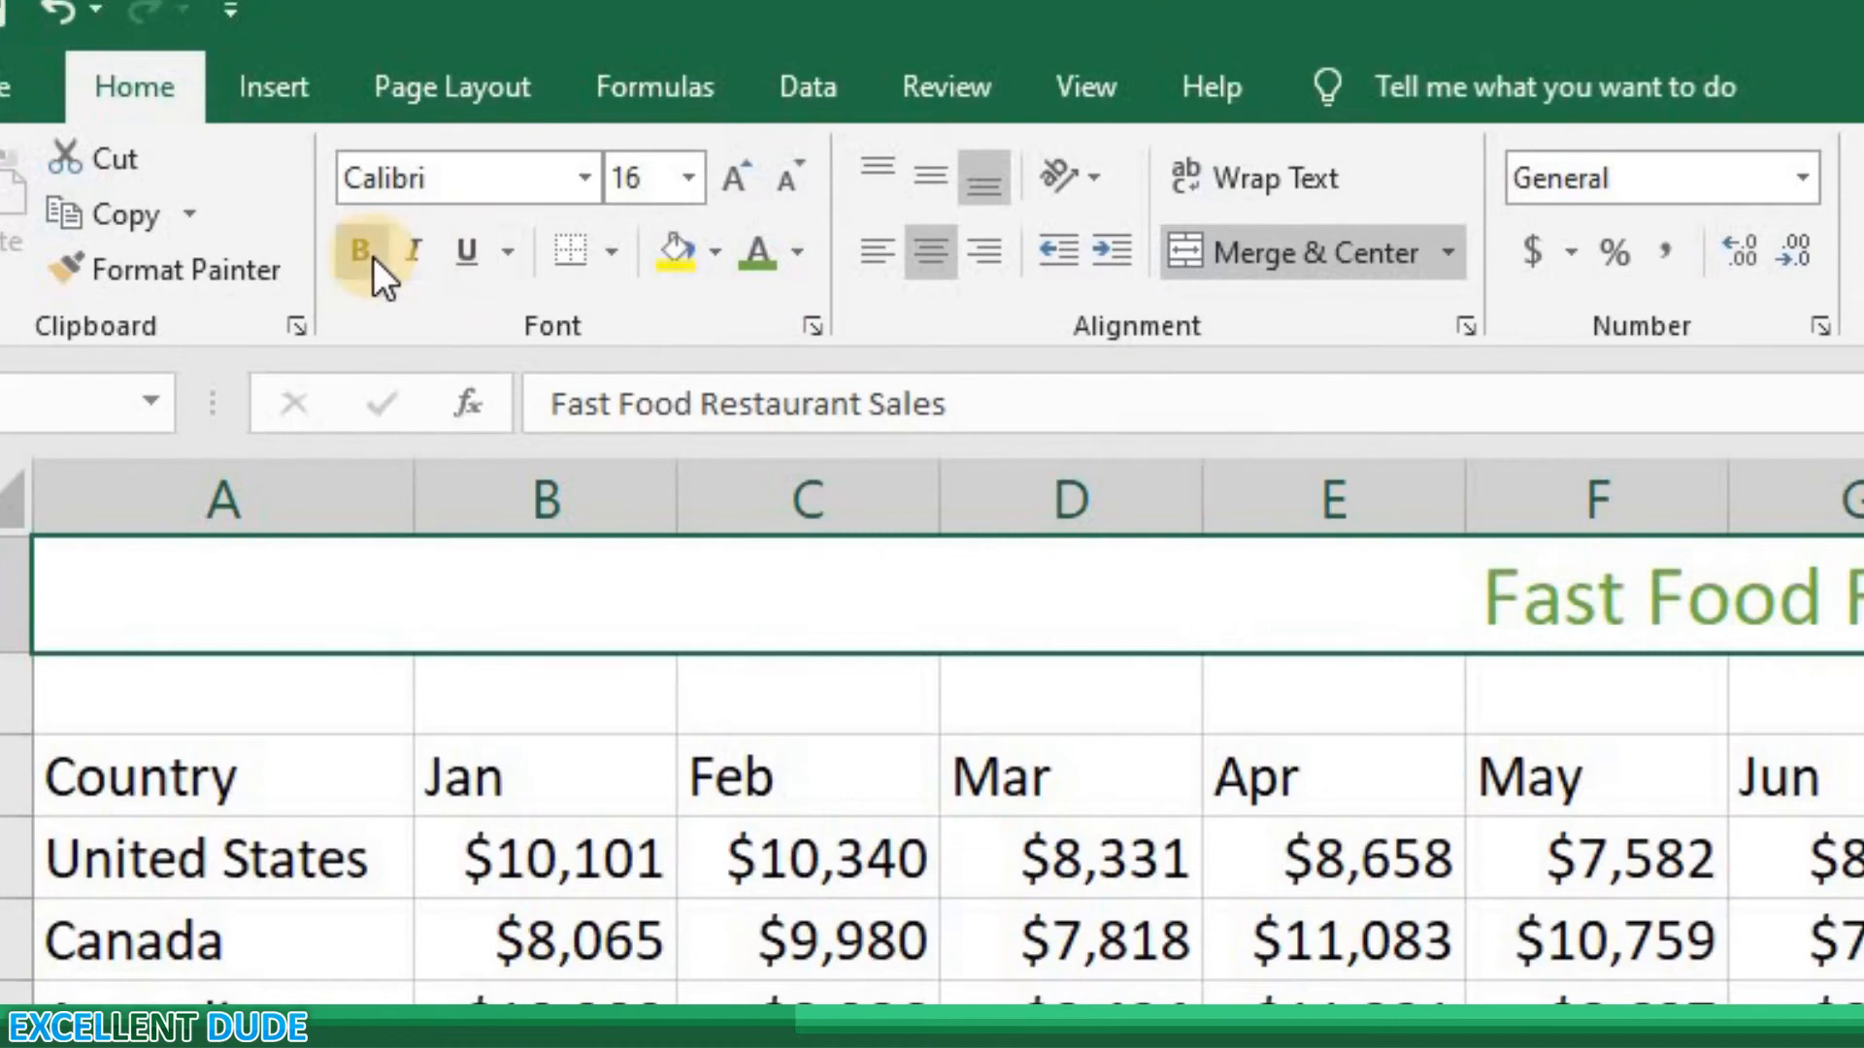
pyautogui.click(373, 256)
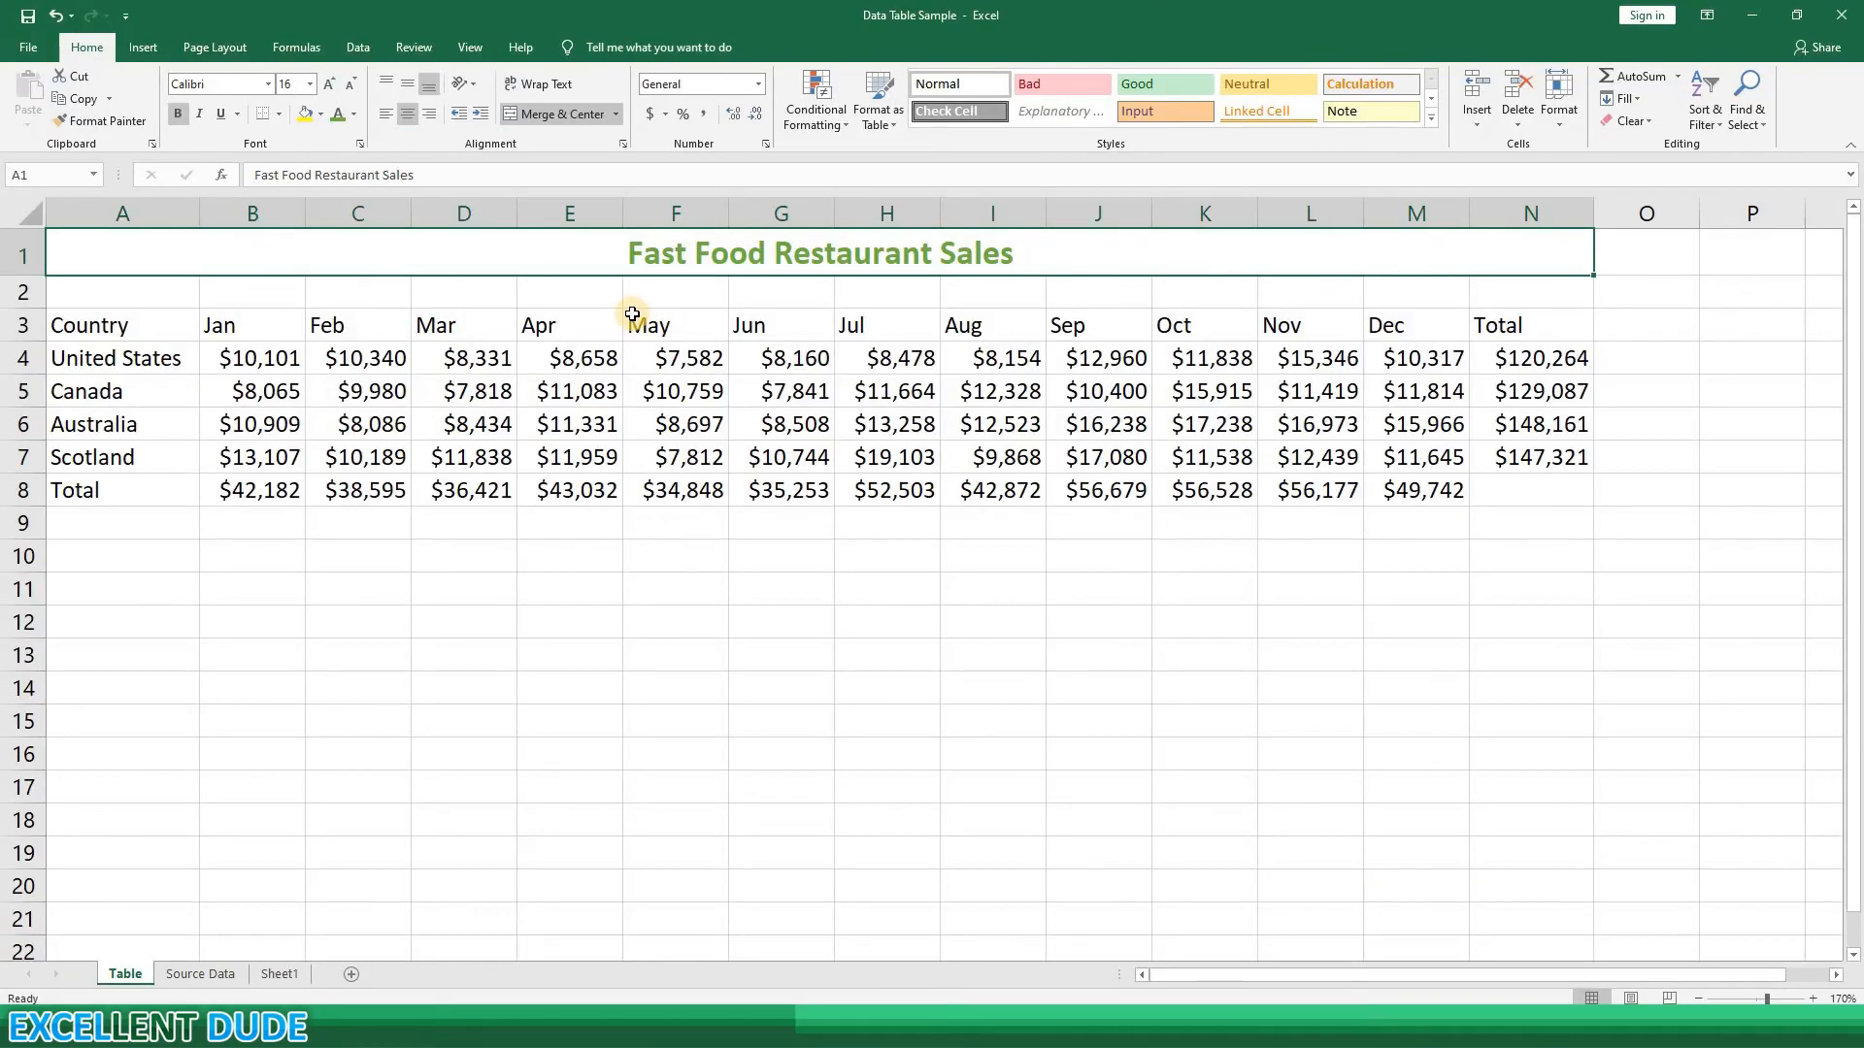
pyautogui.click(632, 314)
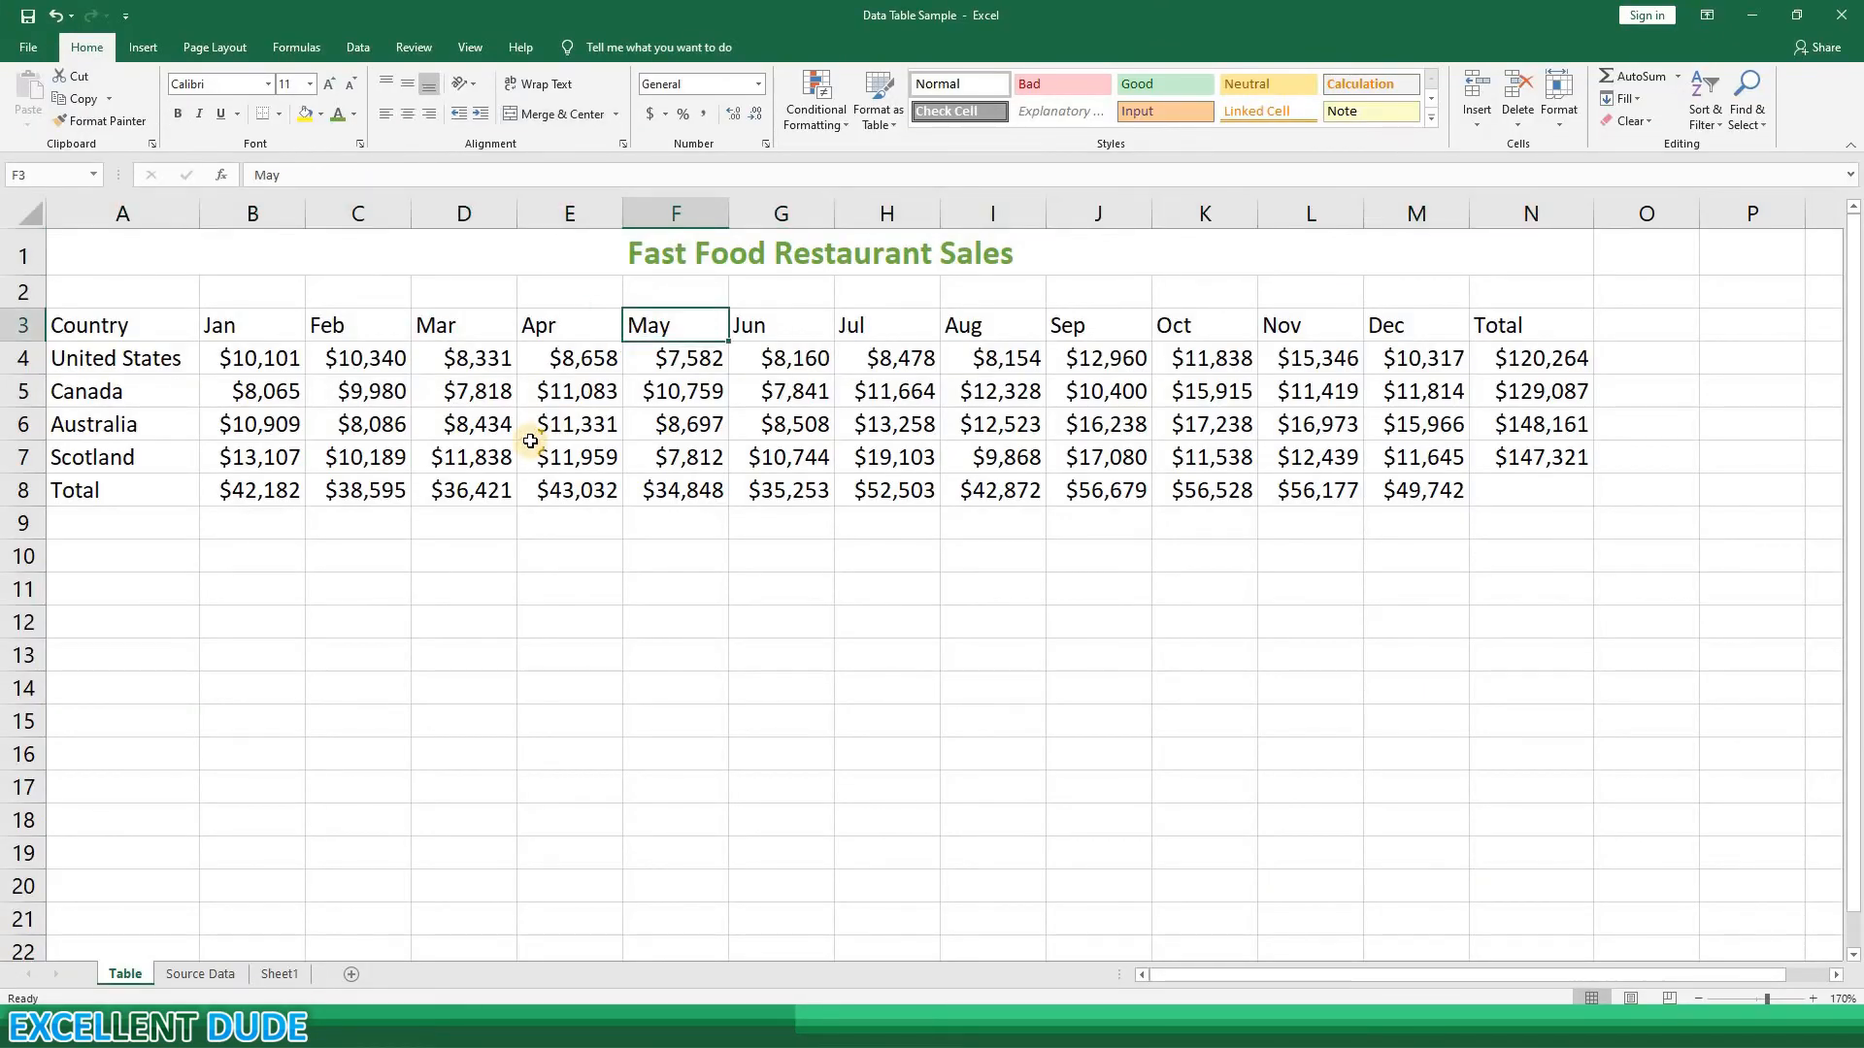
# Step: Format the header row A3:N3 with a Green, Accent 6 fill and bold, centered white text
pyautogui.moveTo(145, 333); pyautogui.dragTo(1491, 333)
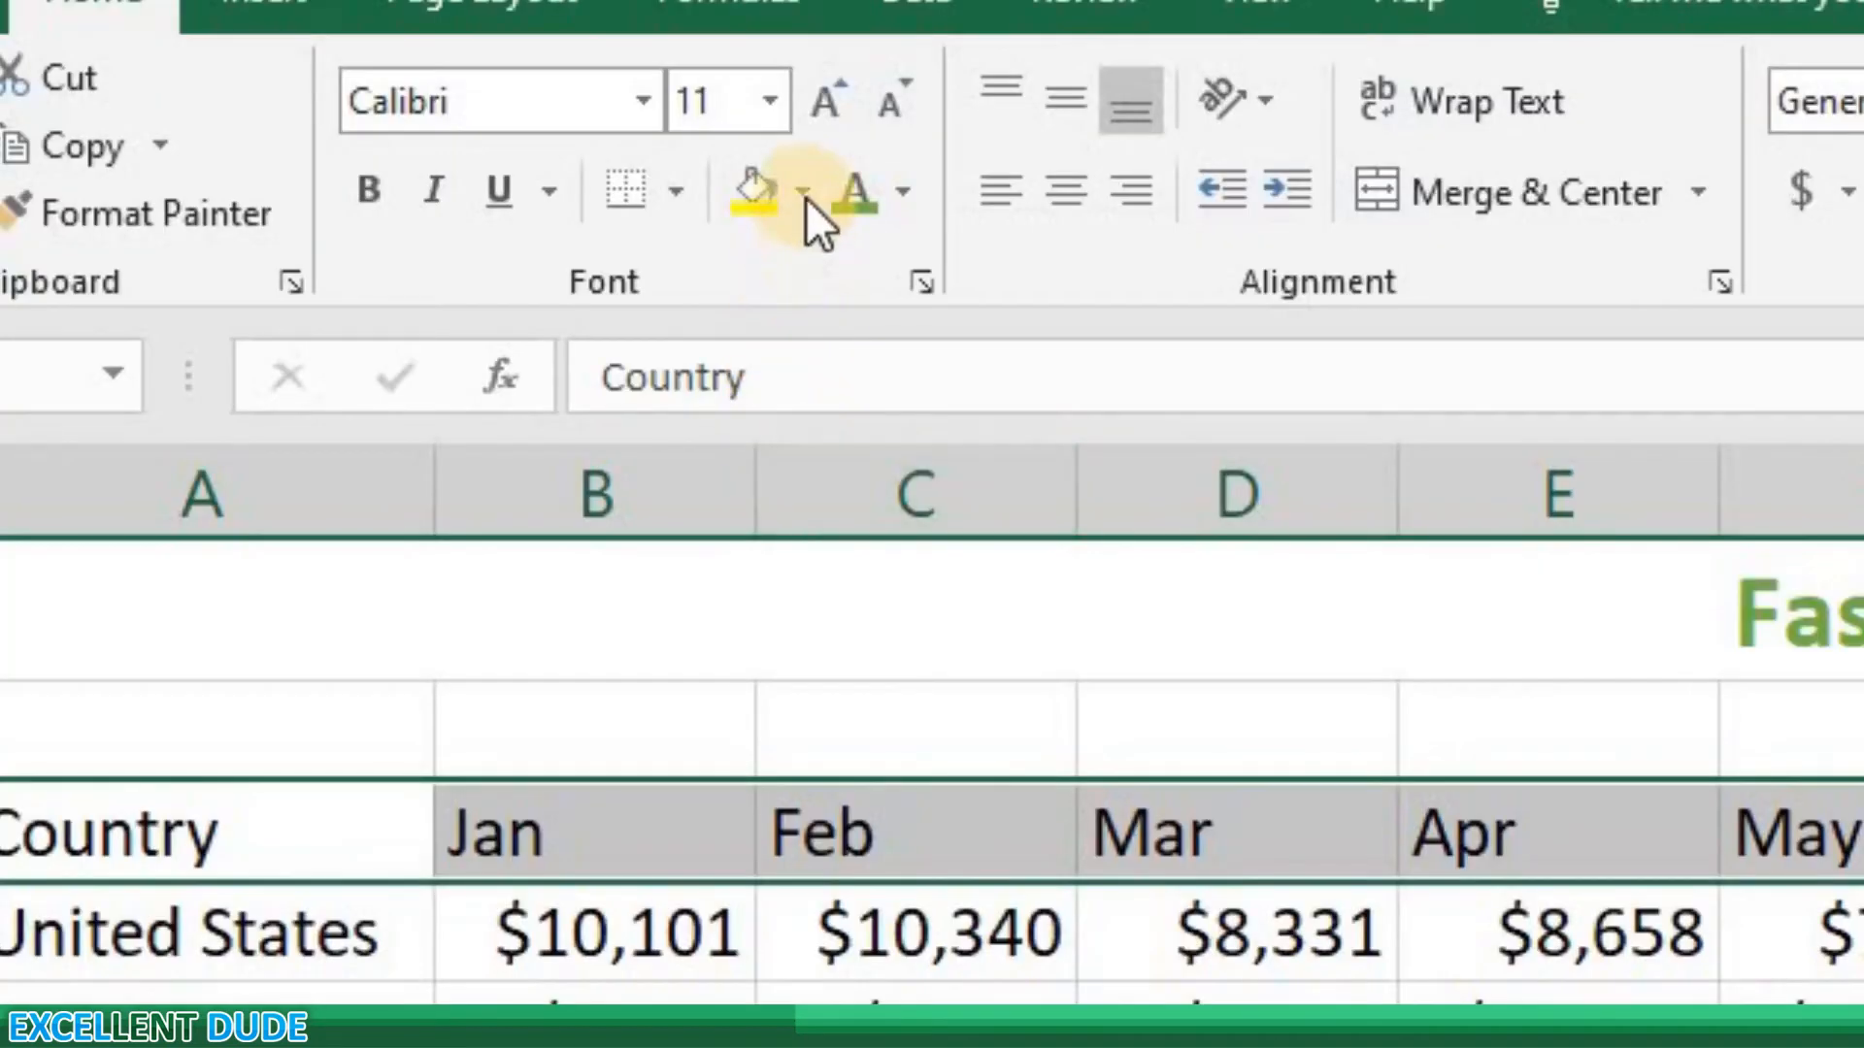
pyautogui.click(803, 194)
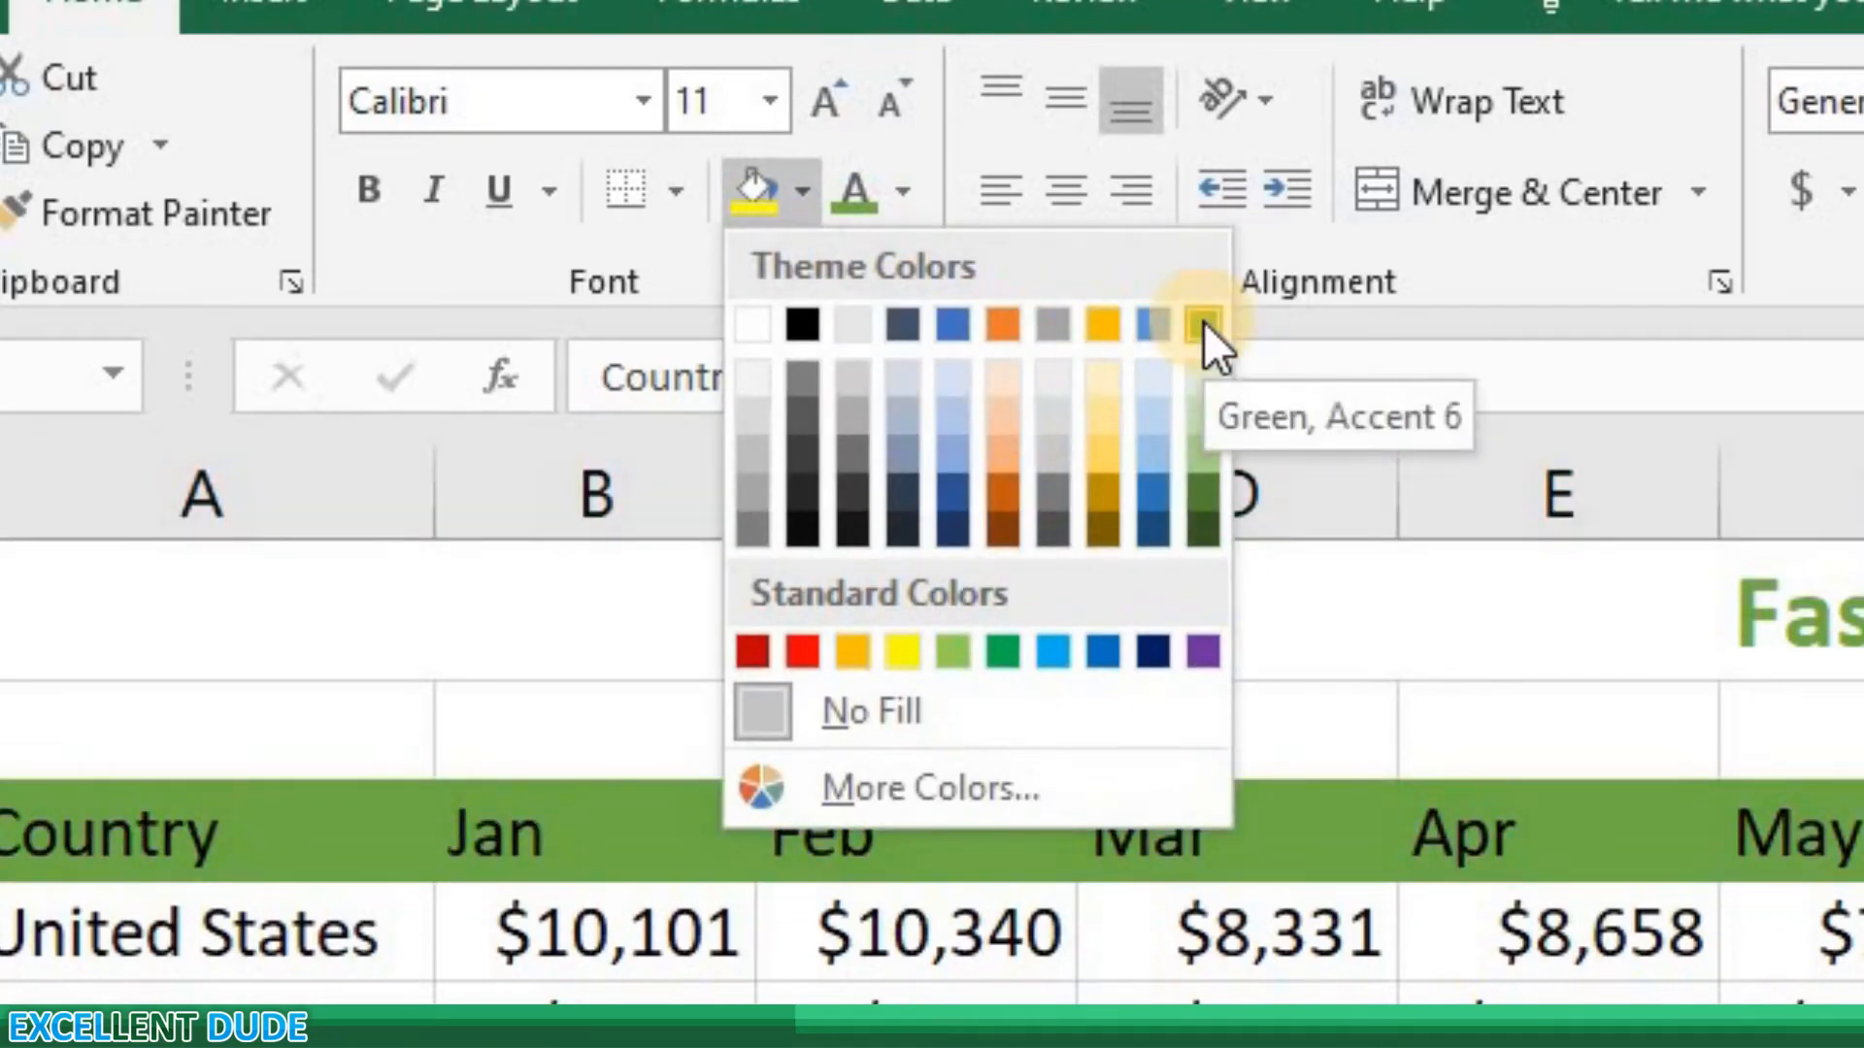
pyautogui.click(1204, 322)
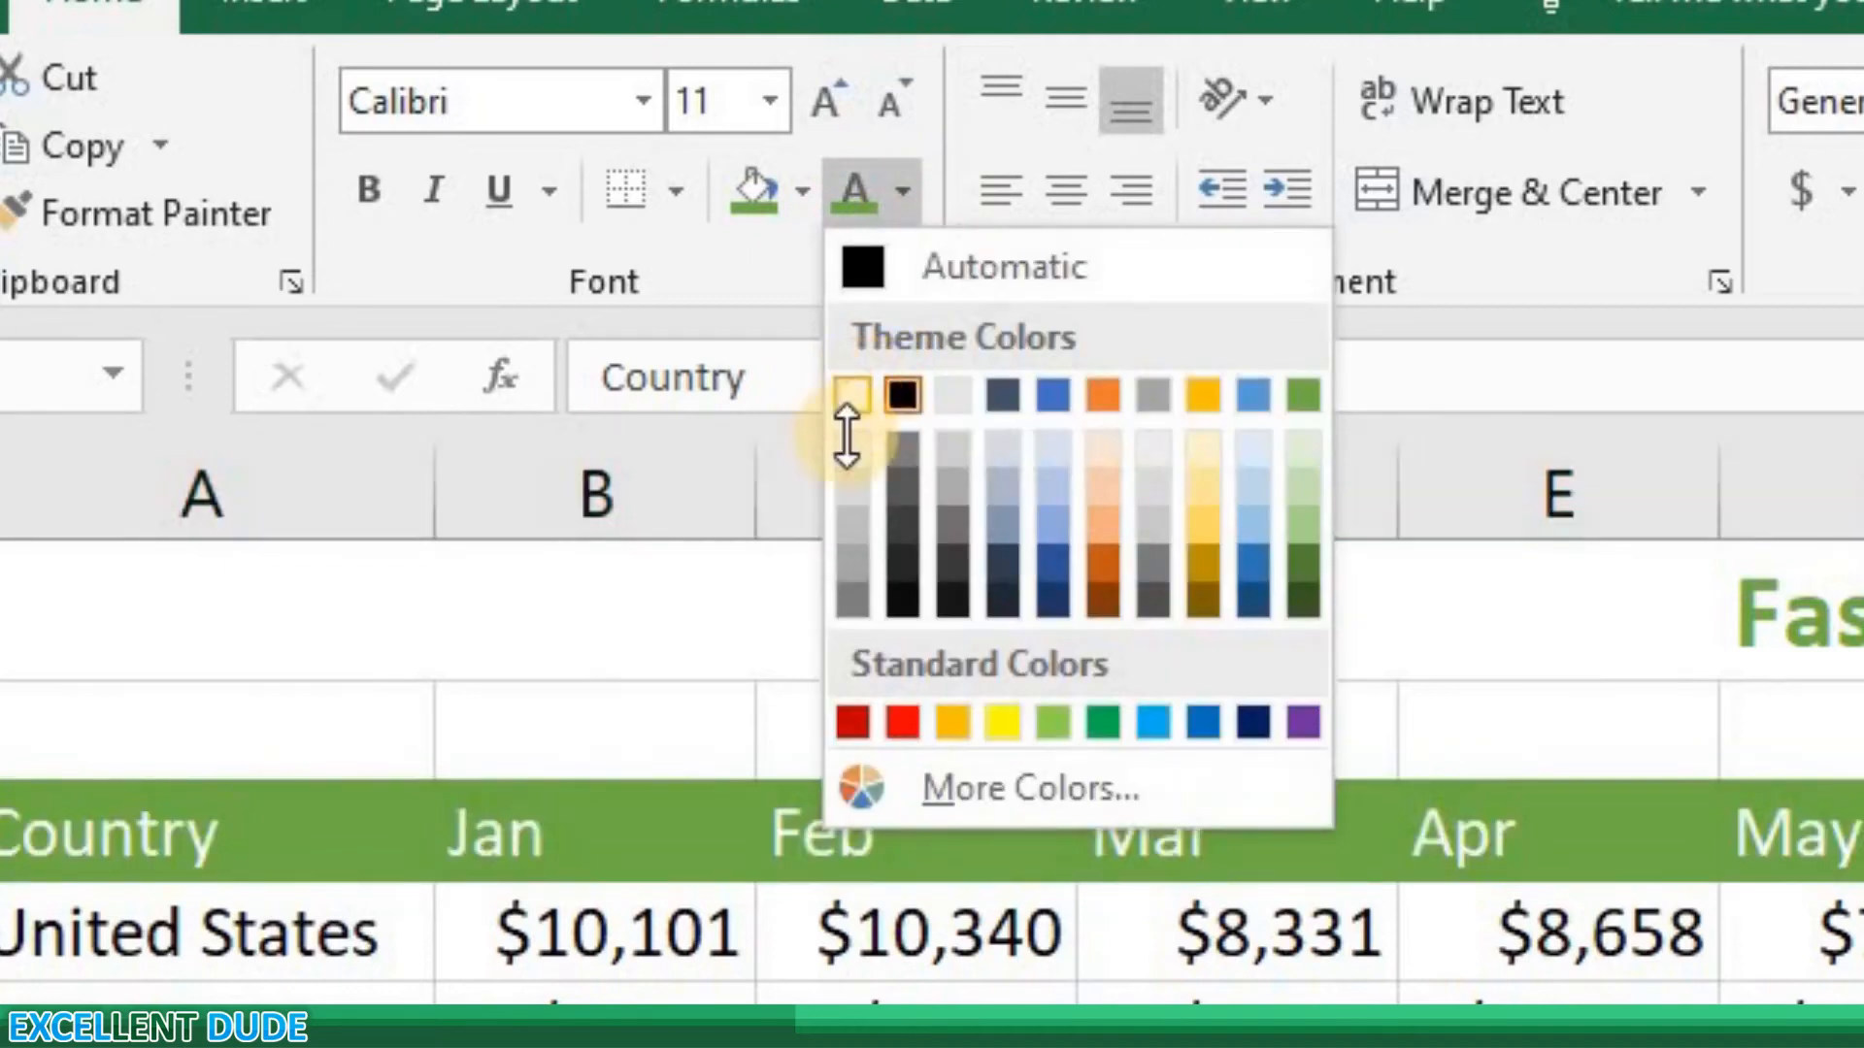
pyautogui.click(853, 395)
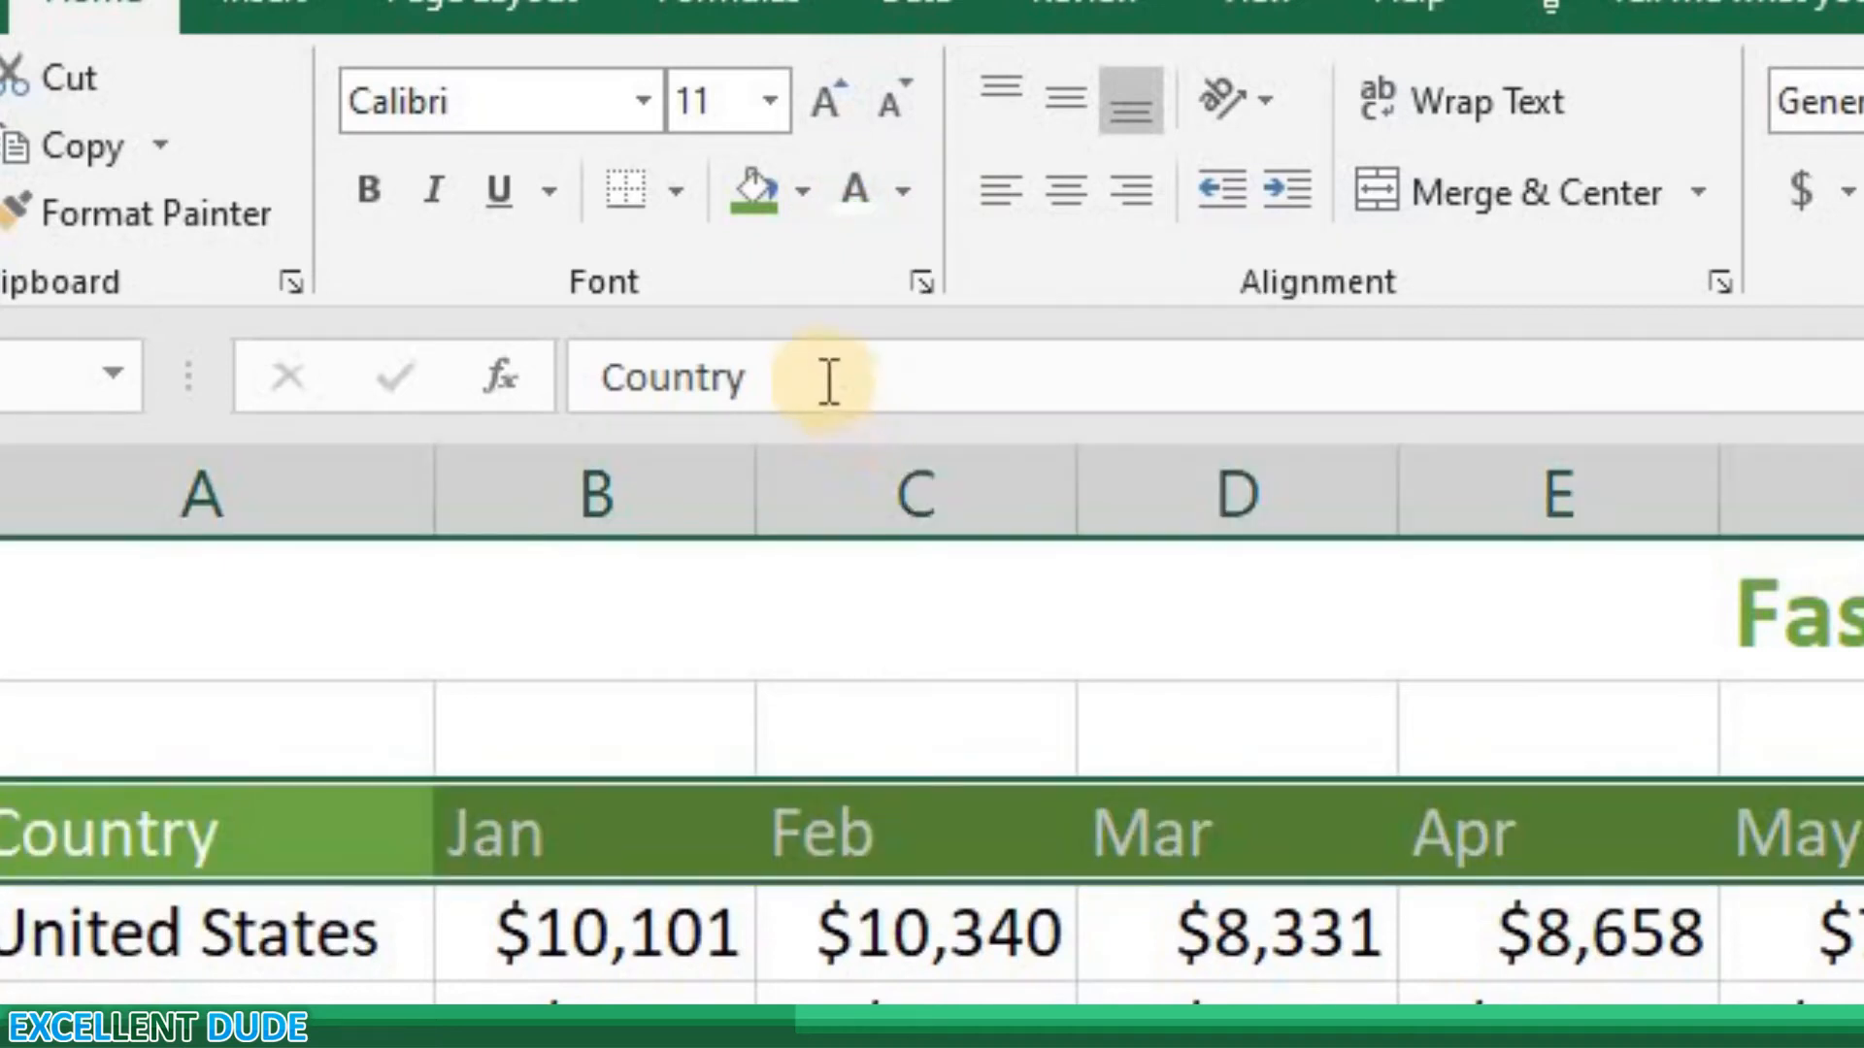
pyautogui.click(370, 190)
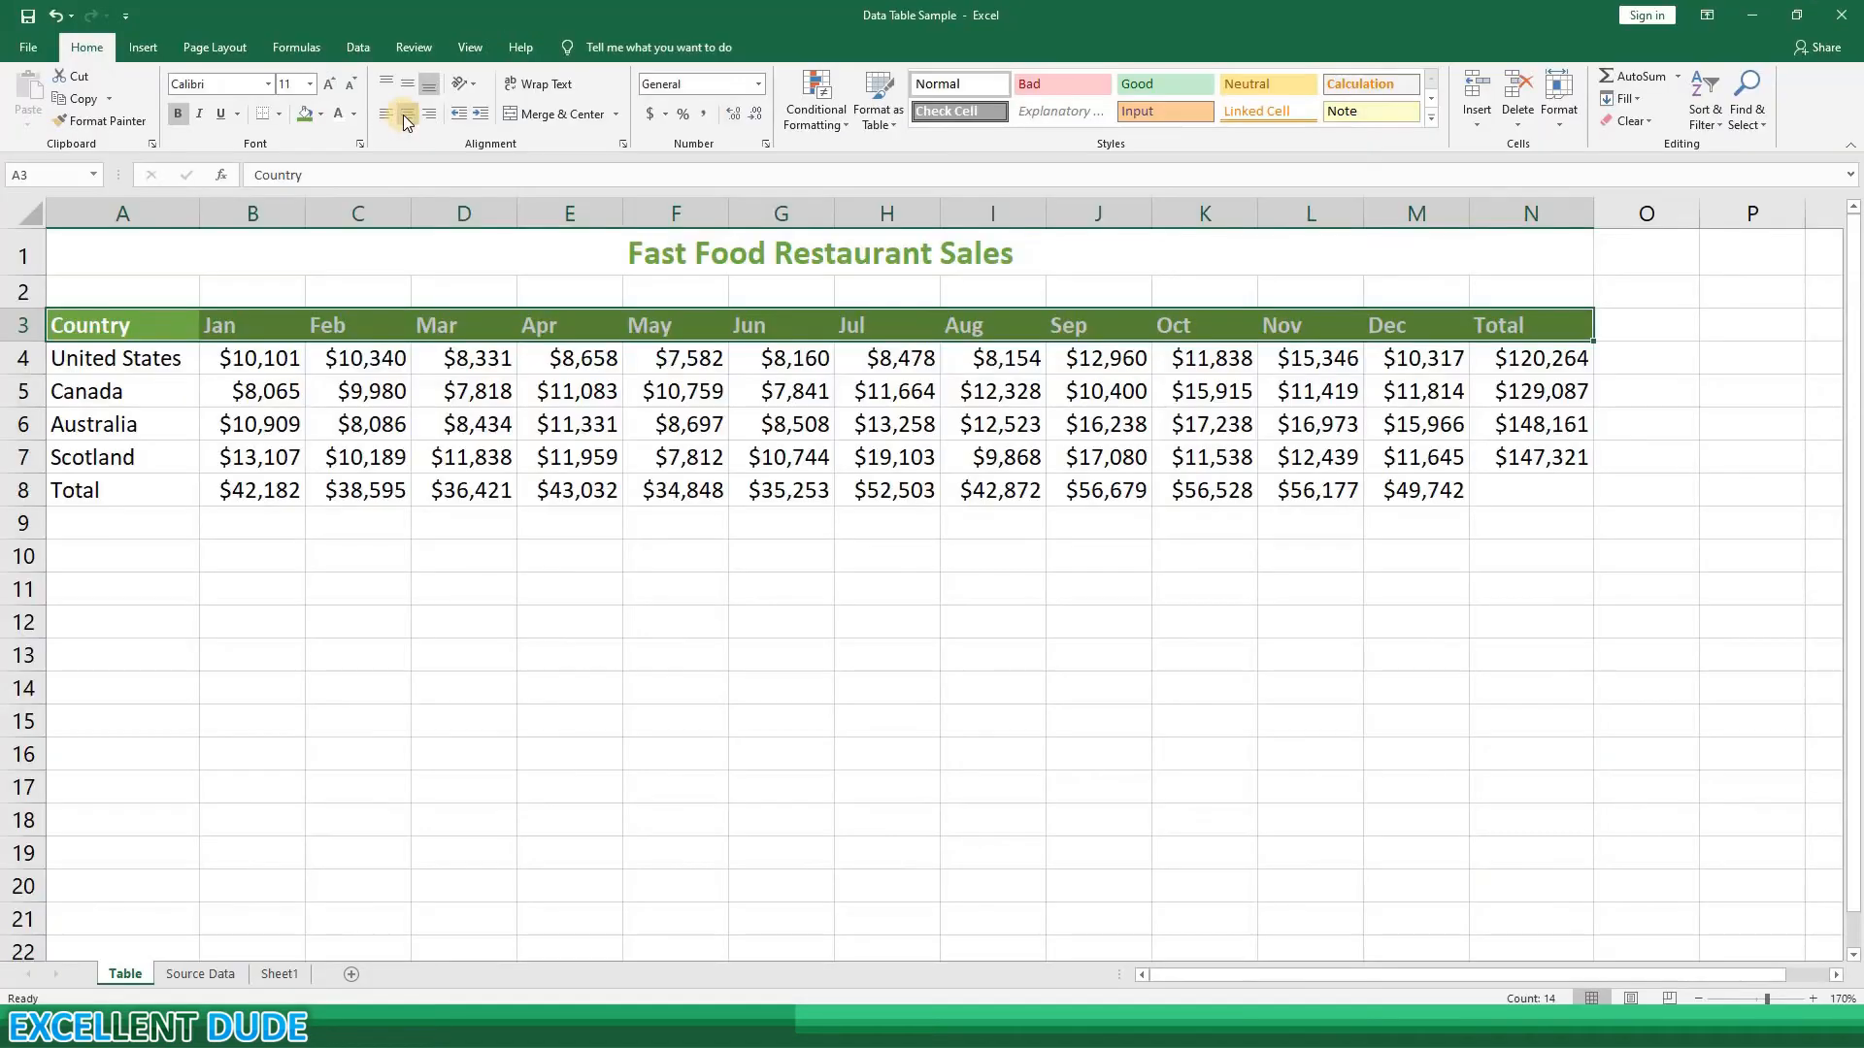
pyautogui.click(1065, 190)
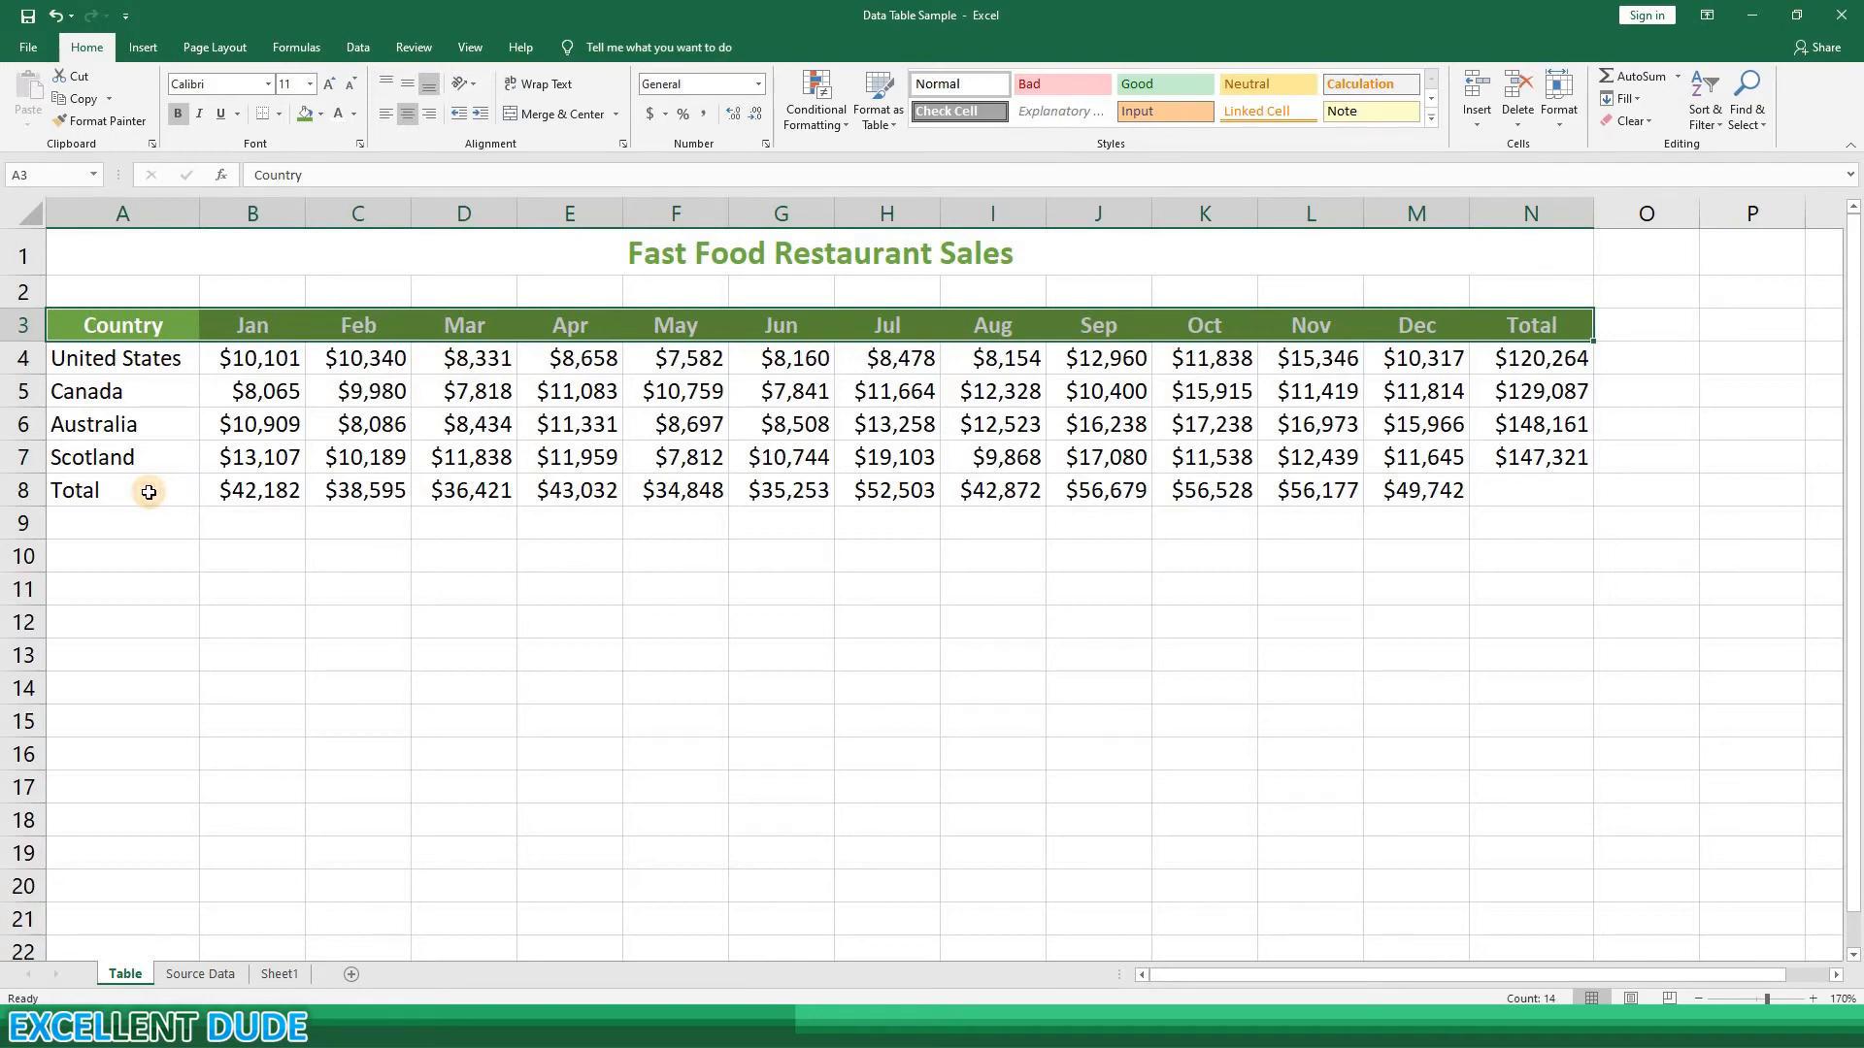
# Step: Give the Total label in A8 the same green fill and bold white text as the header row
pyautogui.click(148, 493)
pyautogui.click(309, 117)
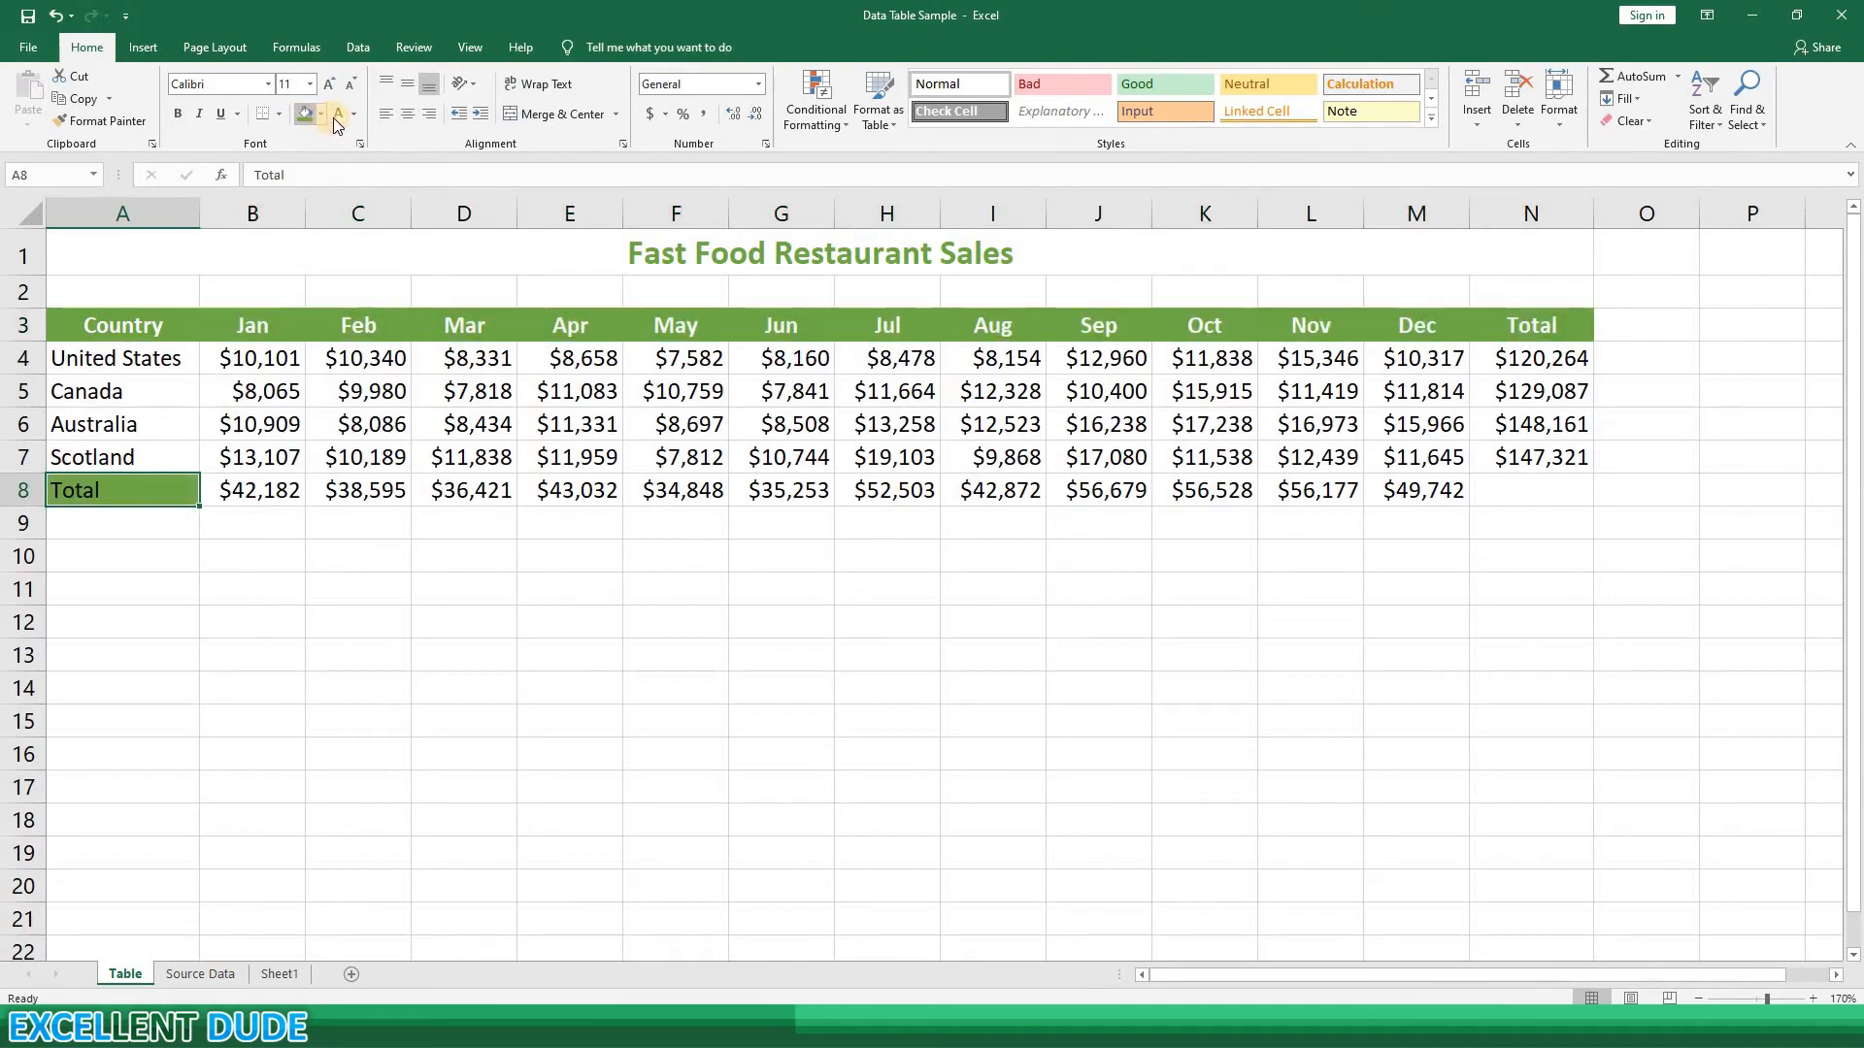
pyautogui.click(179, 114)
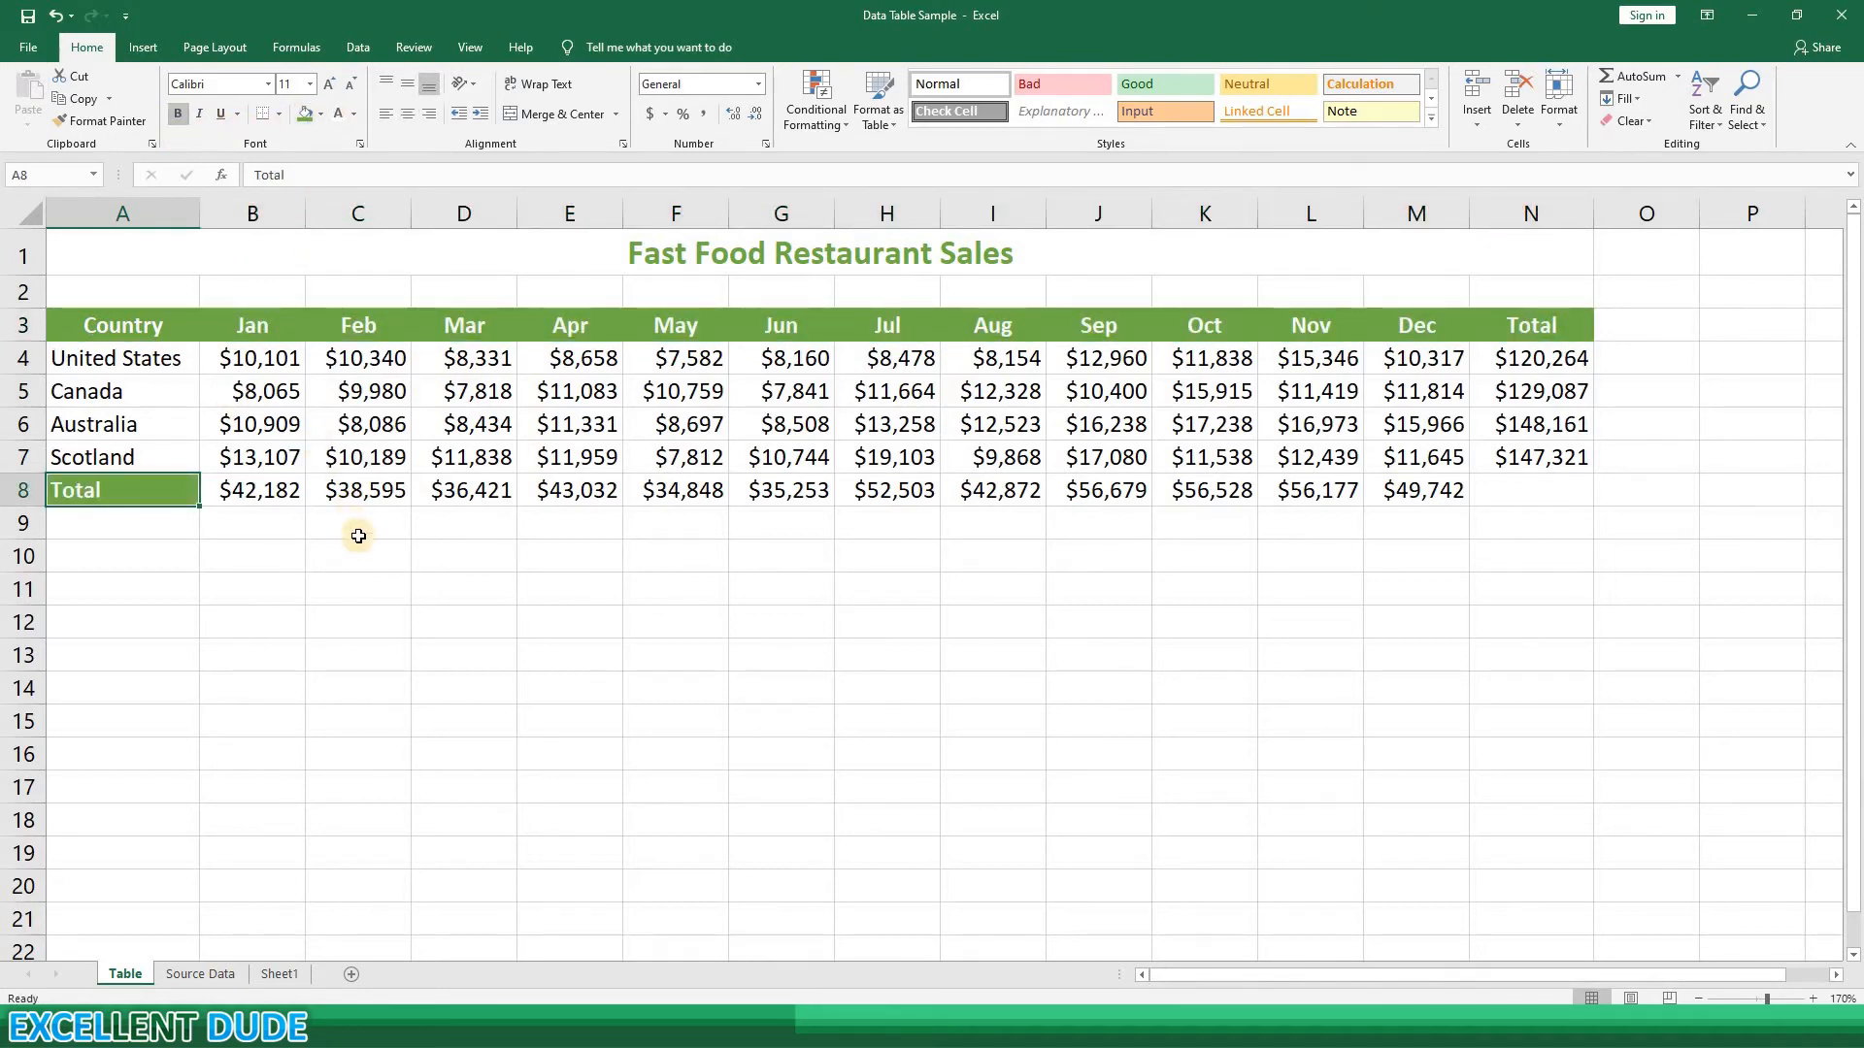
pyautogui.click(361, 540)
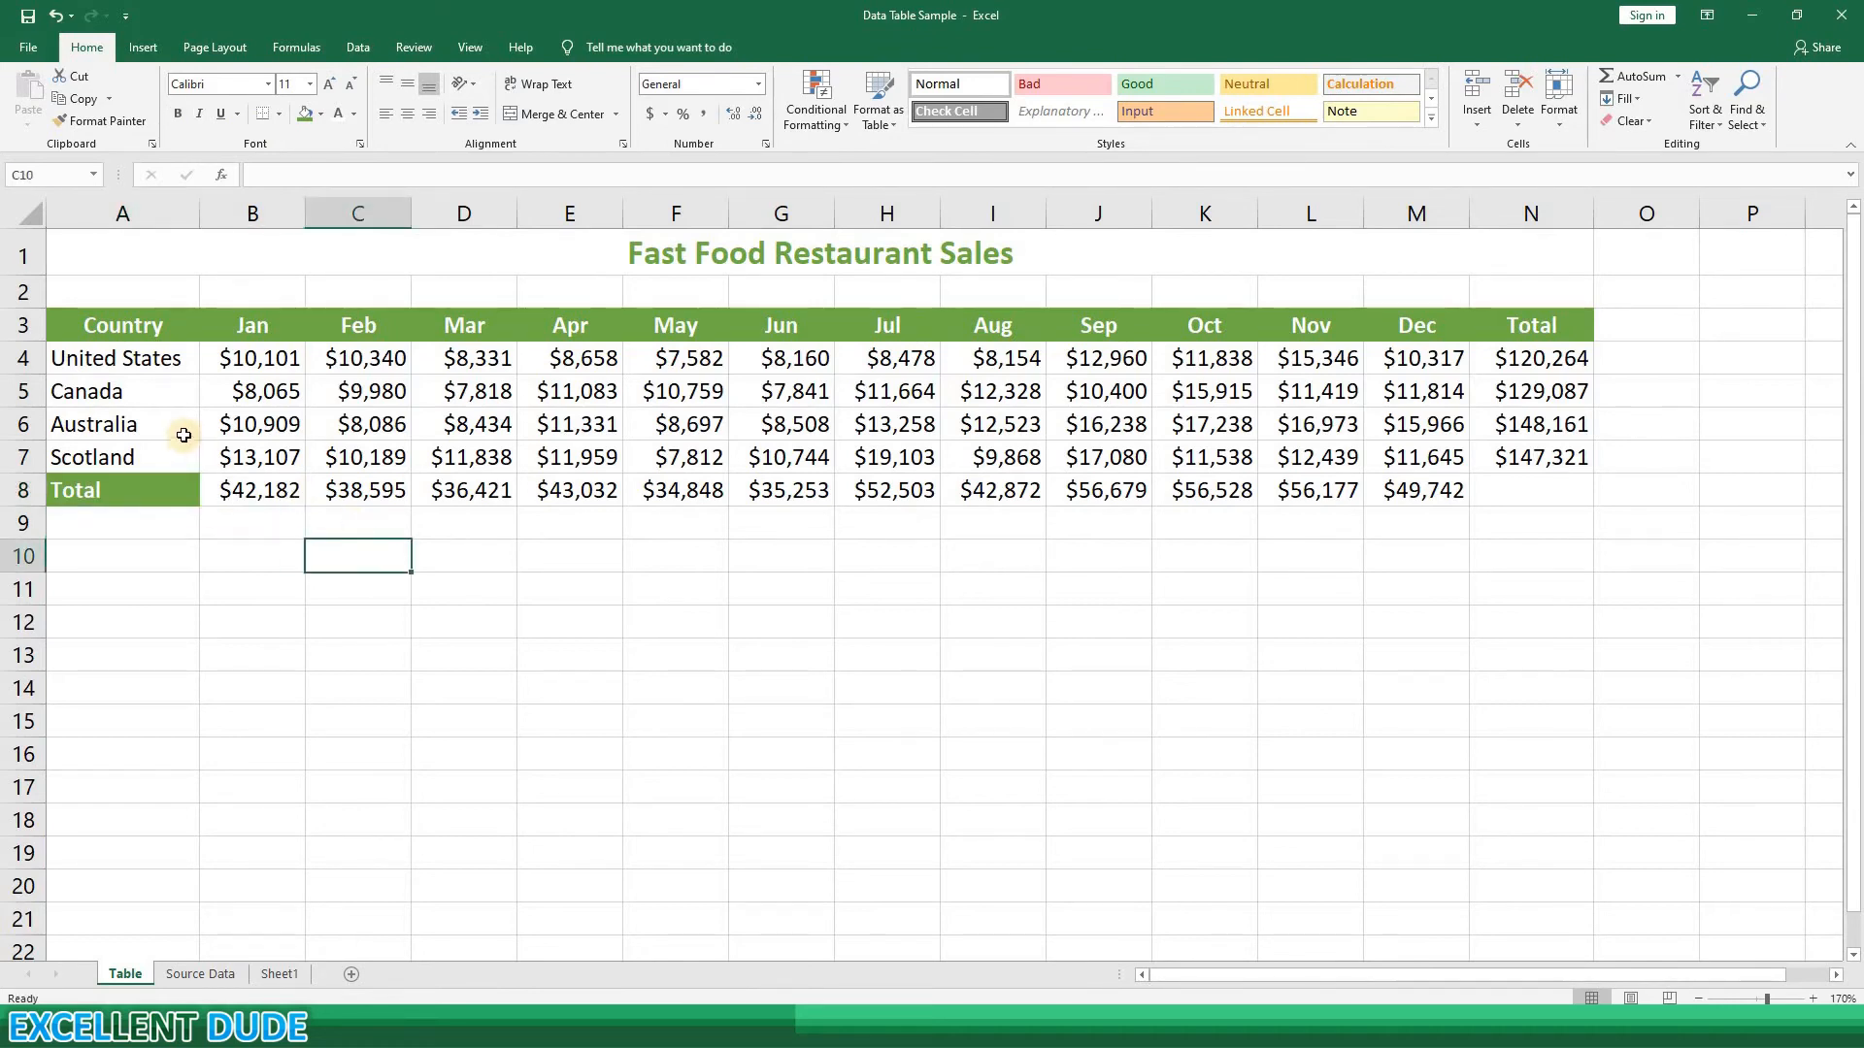
# Step: Make the country names in A4:A7, the monthly totals in B8:M8 and the country totals in N4:N7 bold
pyautogui.moveTo(146, 359); pyautogui.dragTo(145, 457)
pyautogui.click(178, 116)
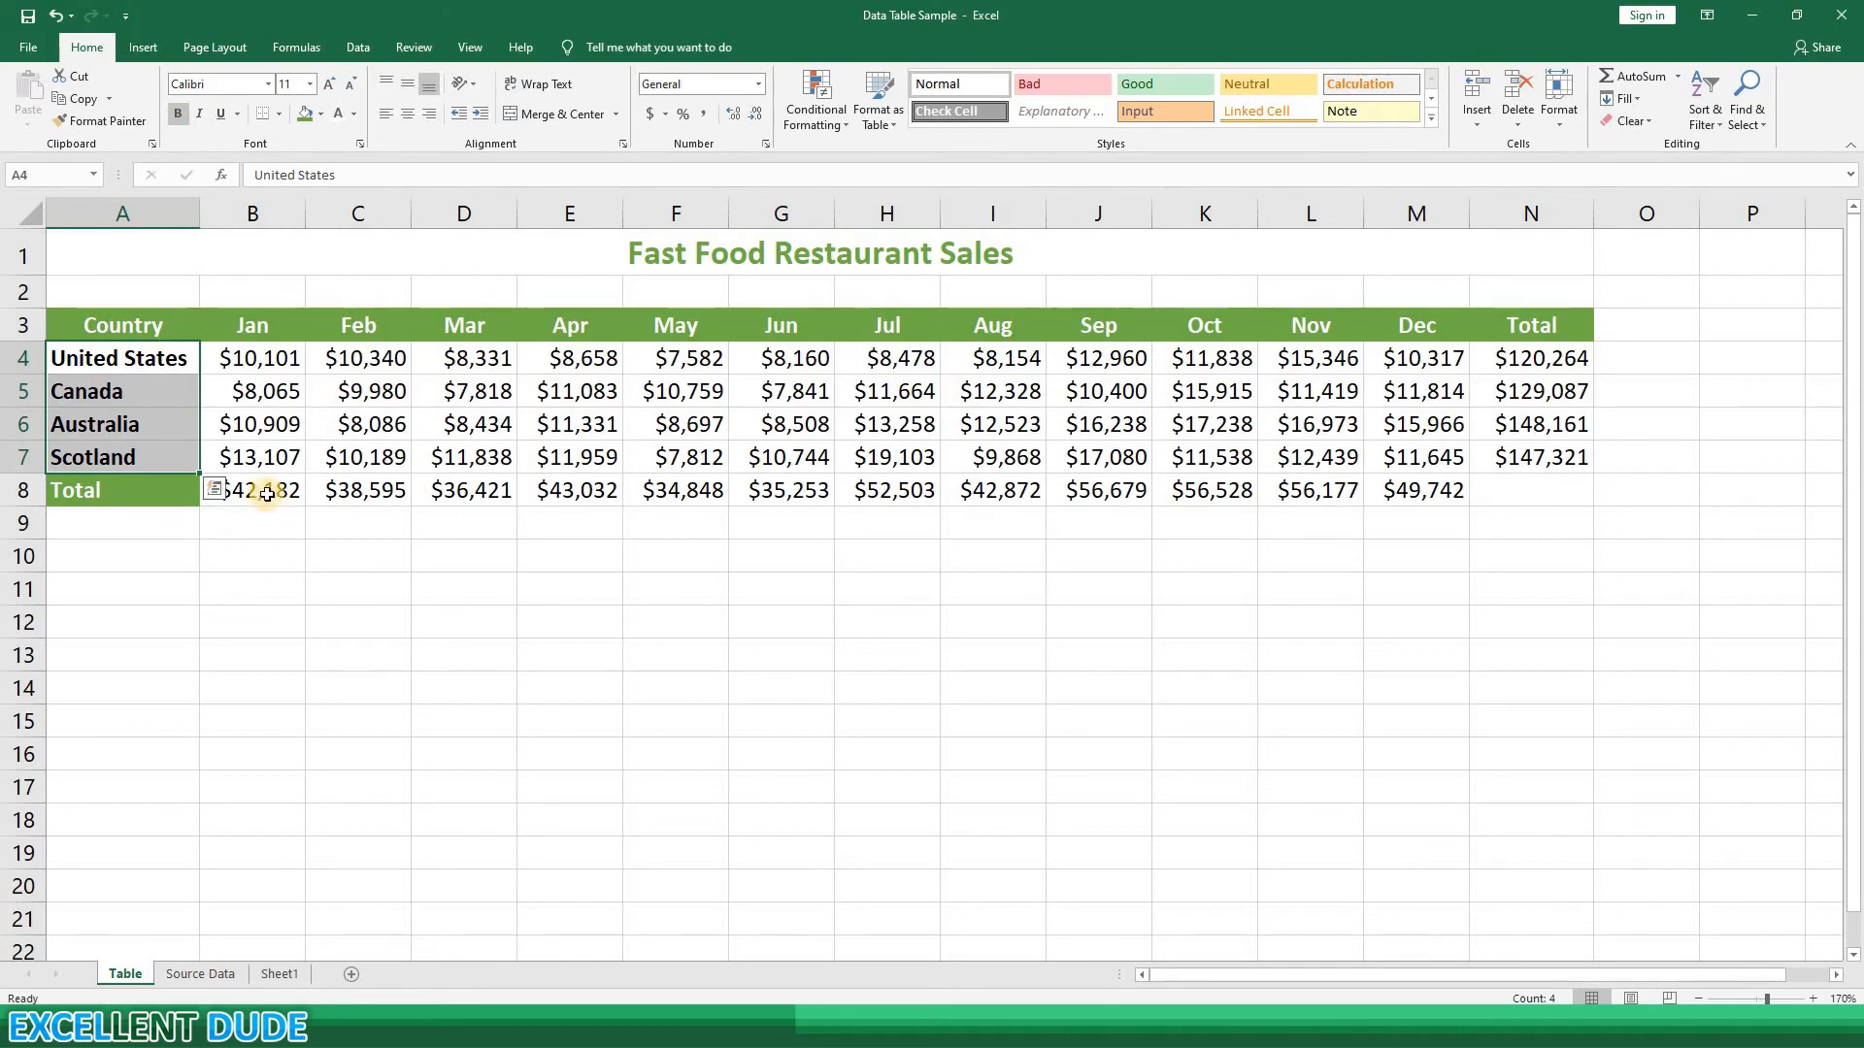
pyautogui.moveTo(273, 492); pyautogui.dragTo(1422, 492)
pyautogui.click(177, 114)
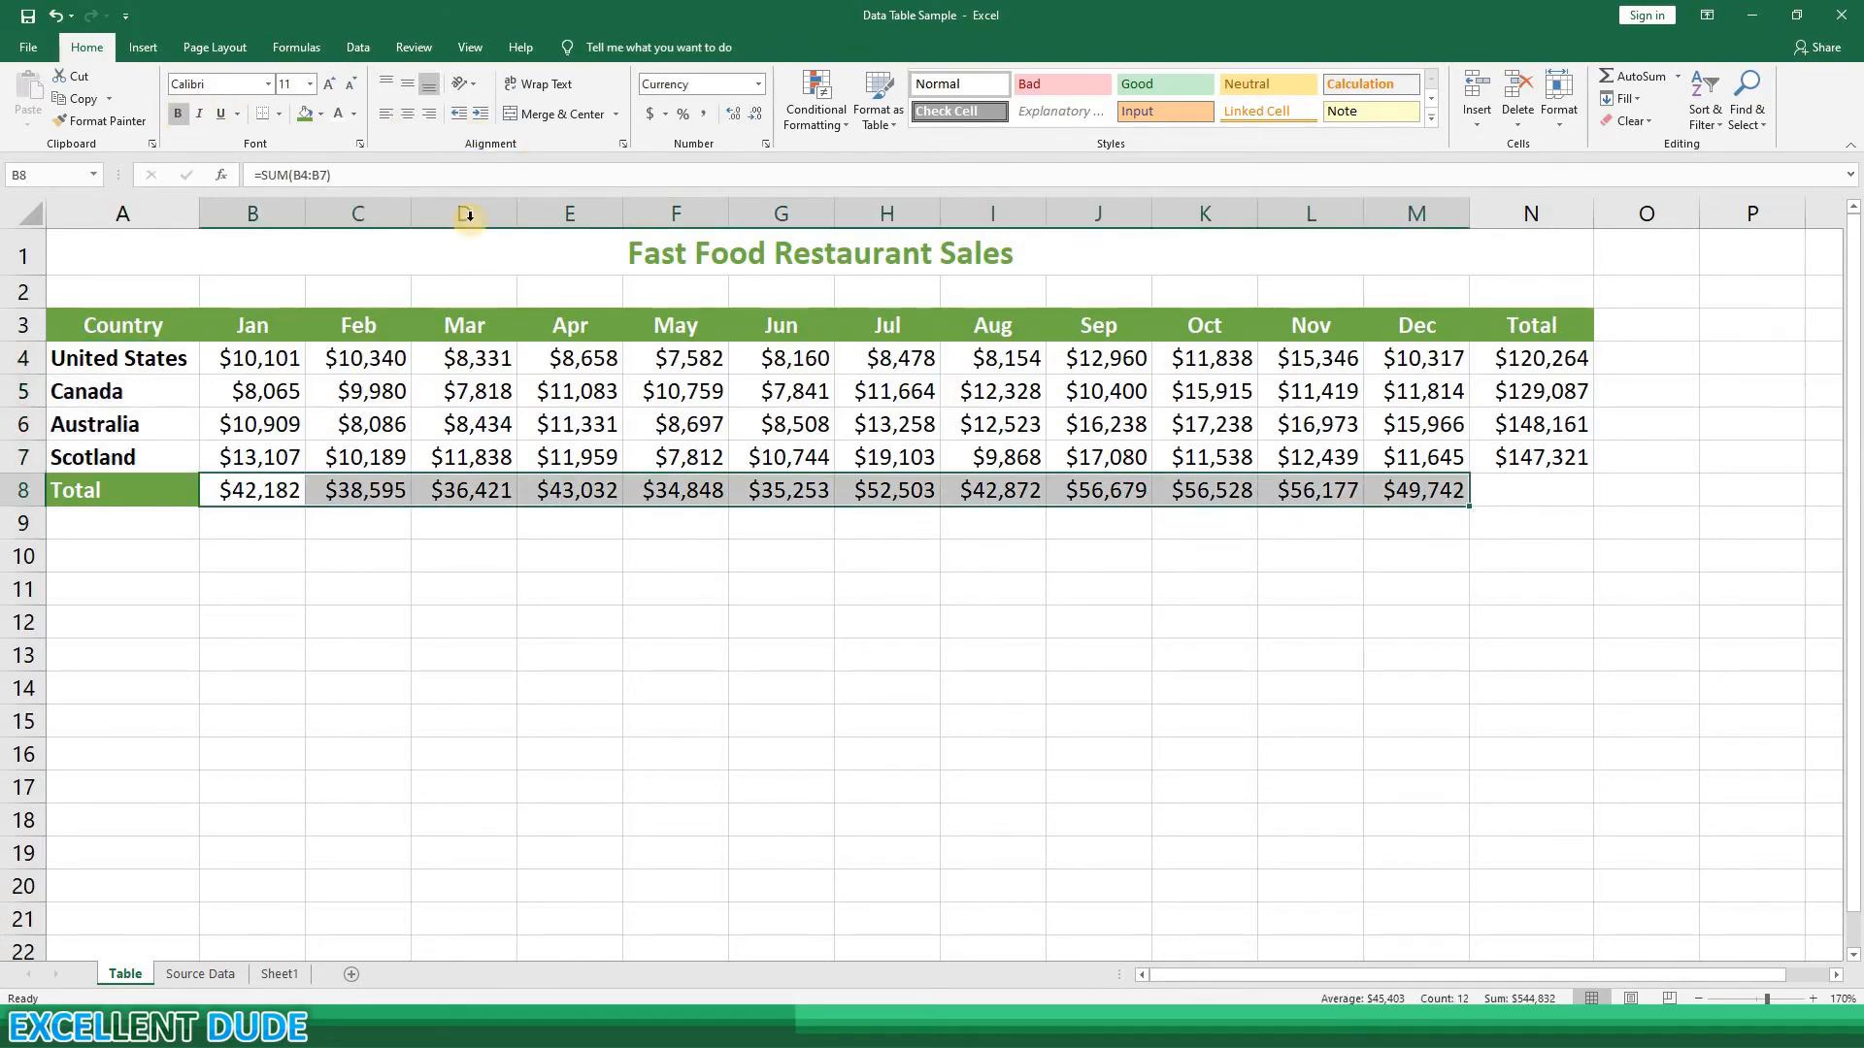
pyautogui.moveTo(1529, 358); pyautogui.dragTo(1534, 462)
pyautogui.click(179, 115)
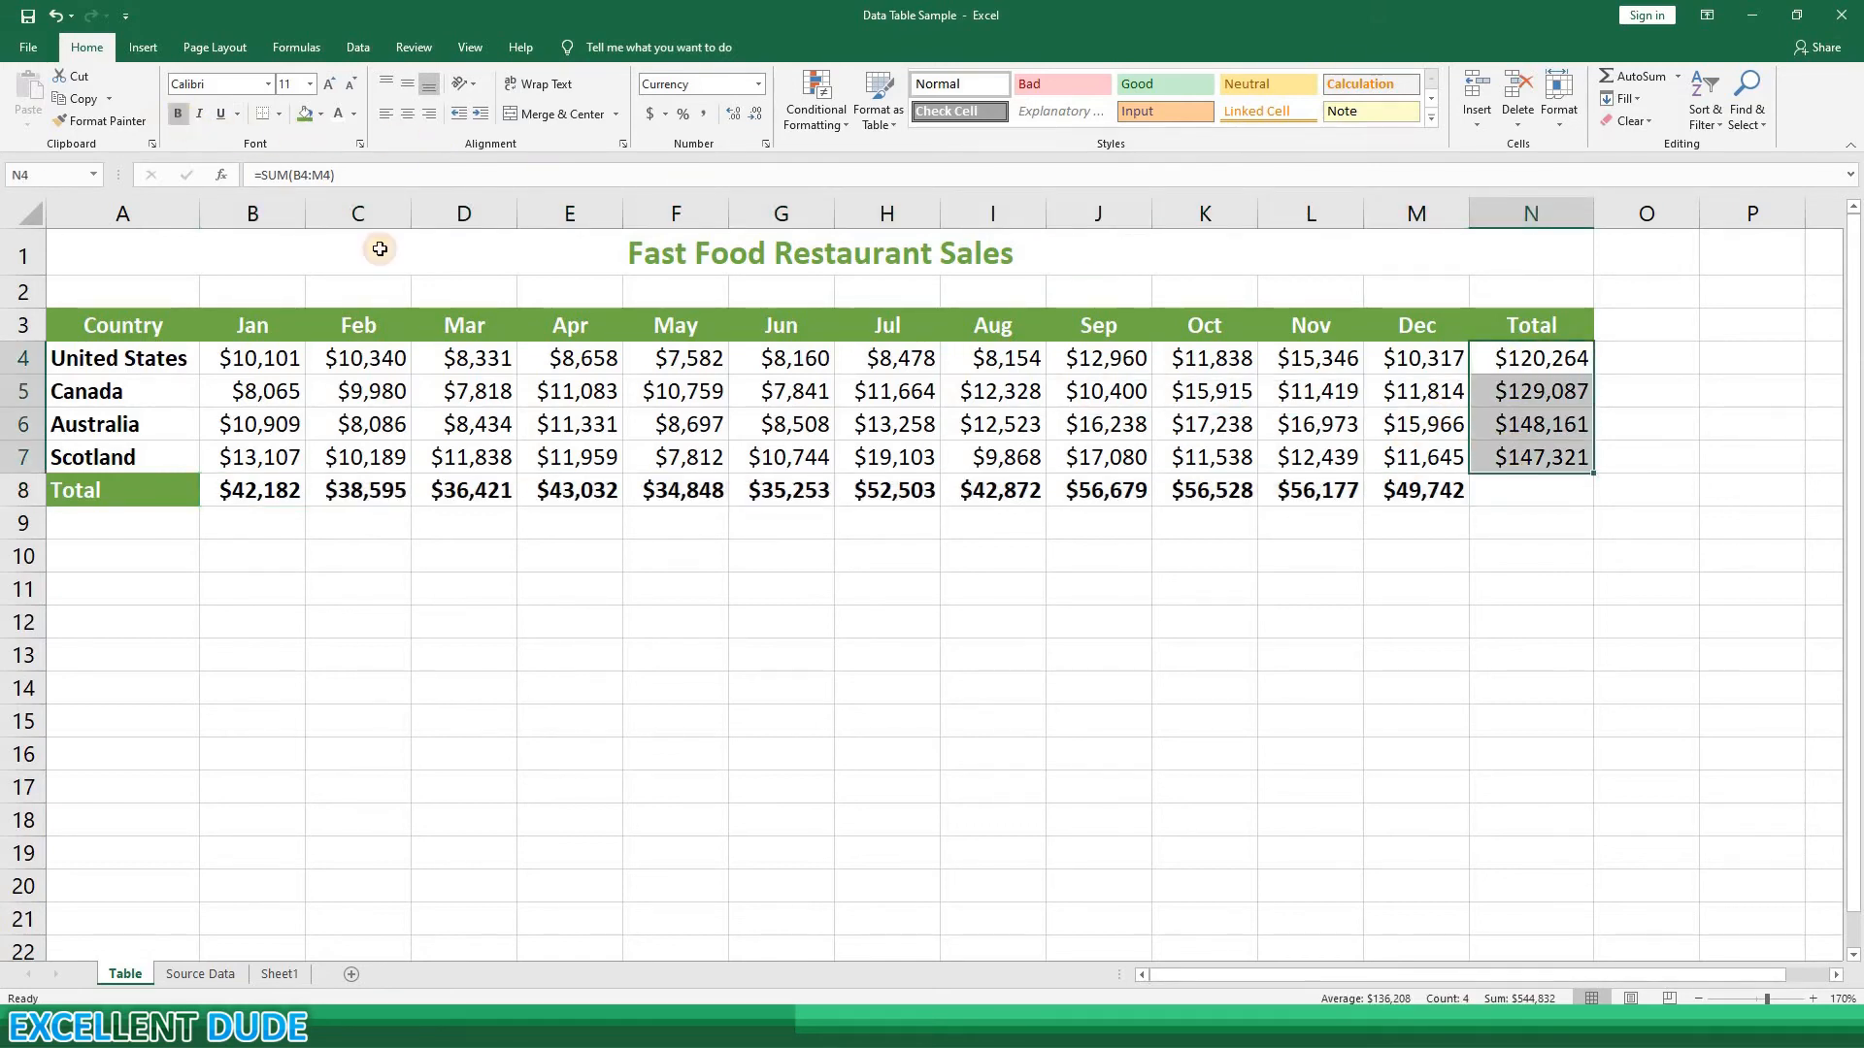
pyautogui.click(883, 535)
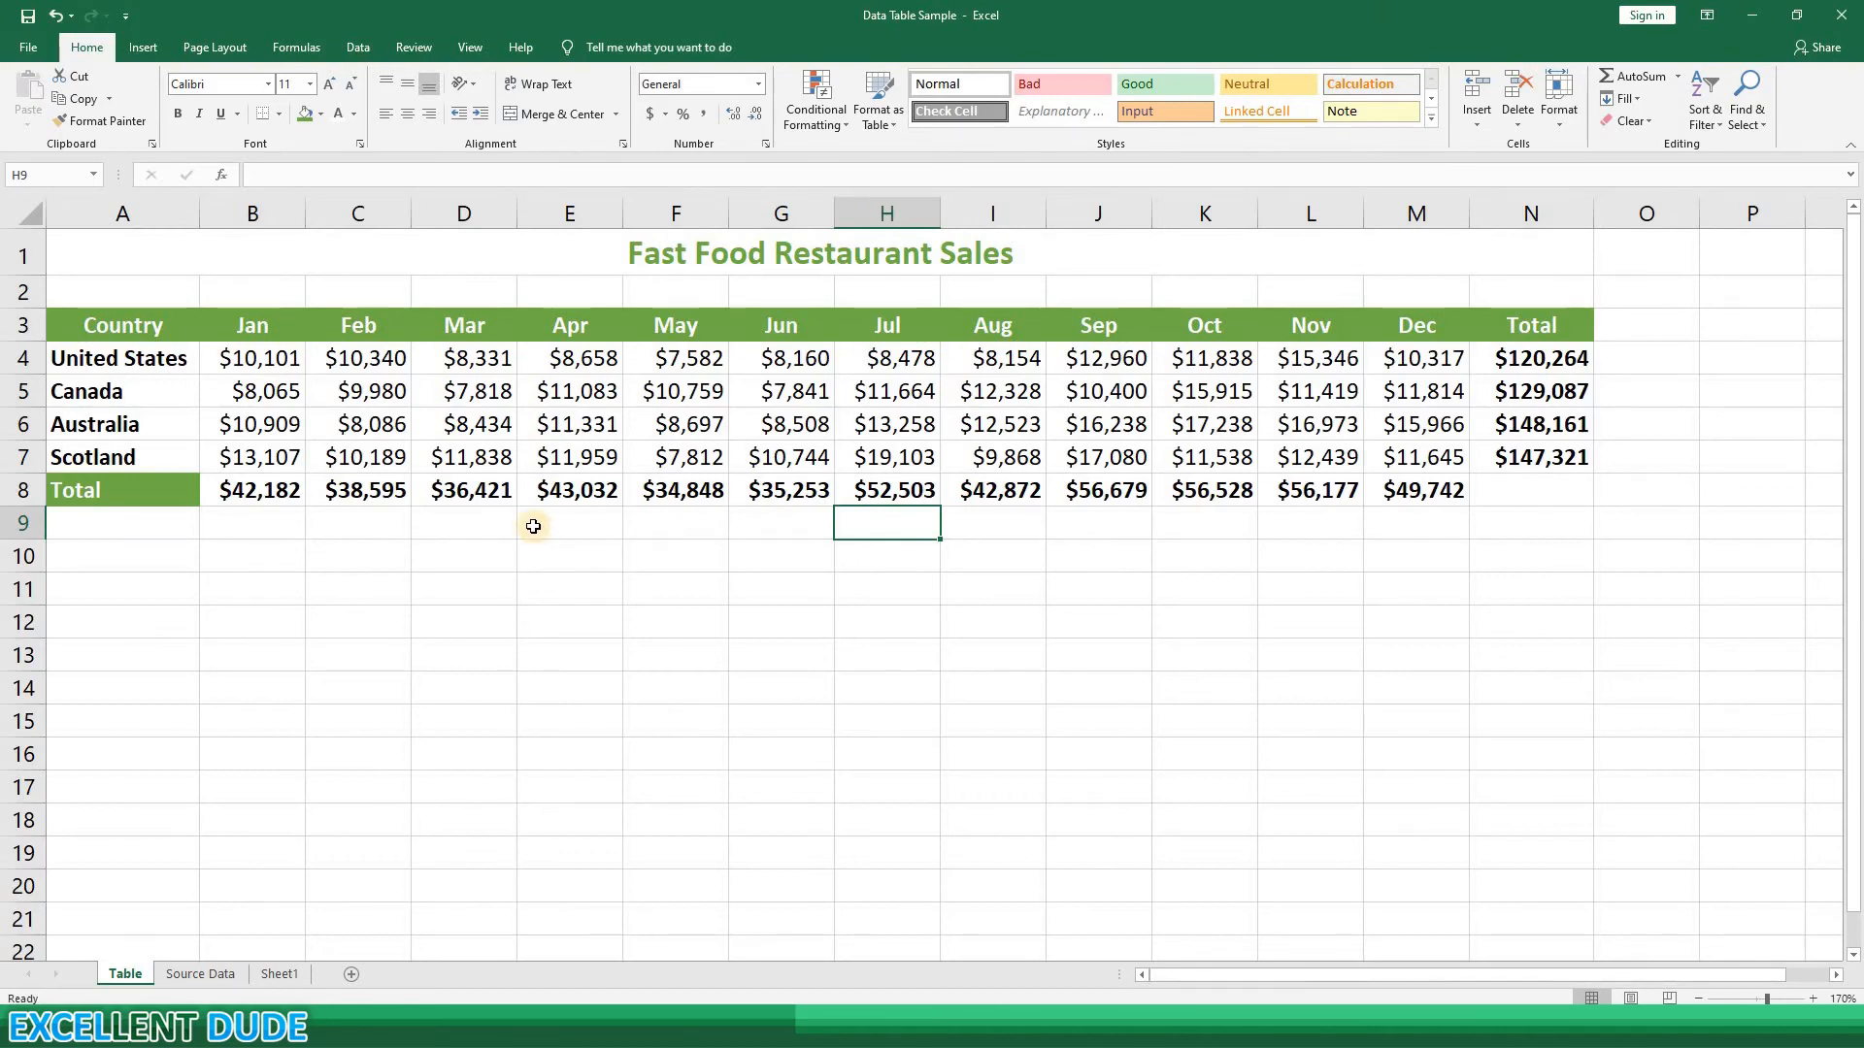
# Step: Fill the monthly totals in B8:M8 and the country totals in N4:N7 with the lightest shade of the green accent color
pyautogui.moveTo(291, 491); pyautogui.dragTo(1365, 497)
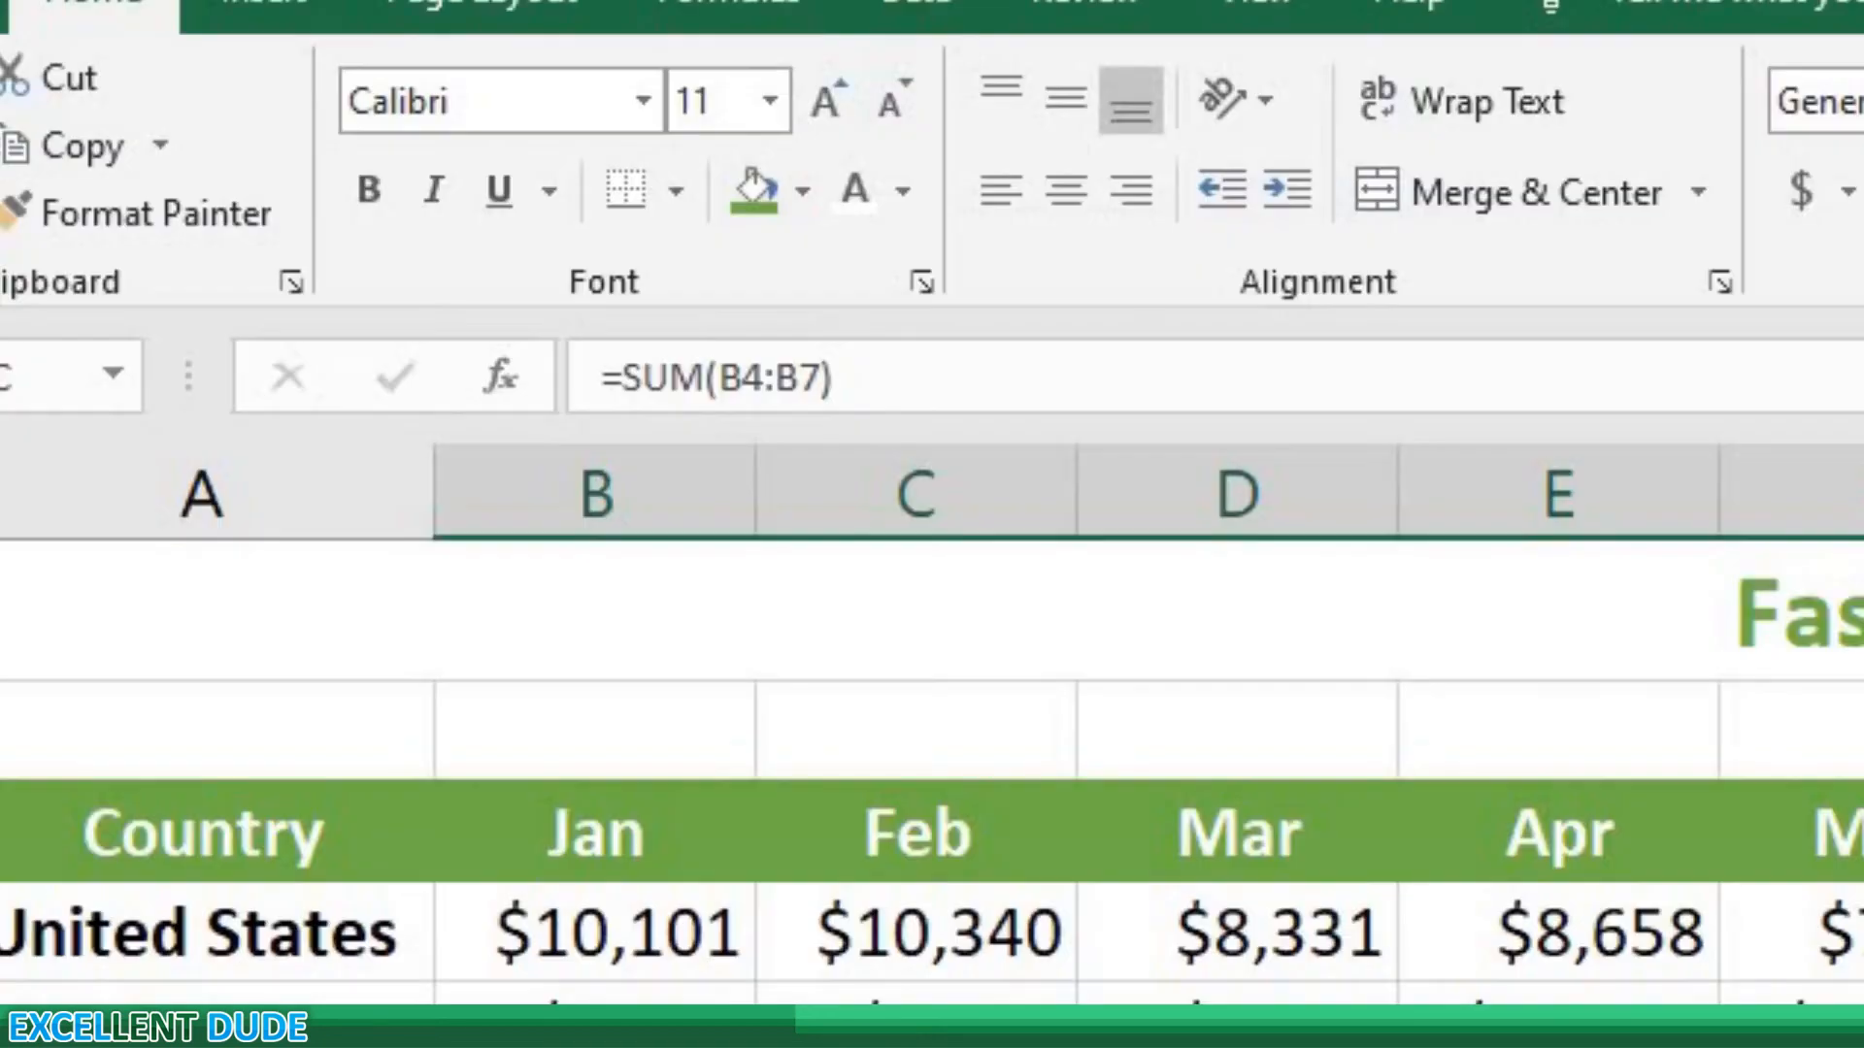
pyautogui.click(807, 212)
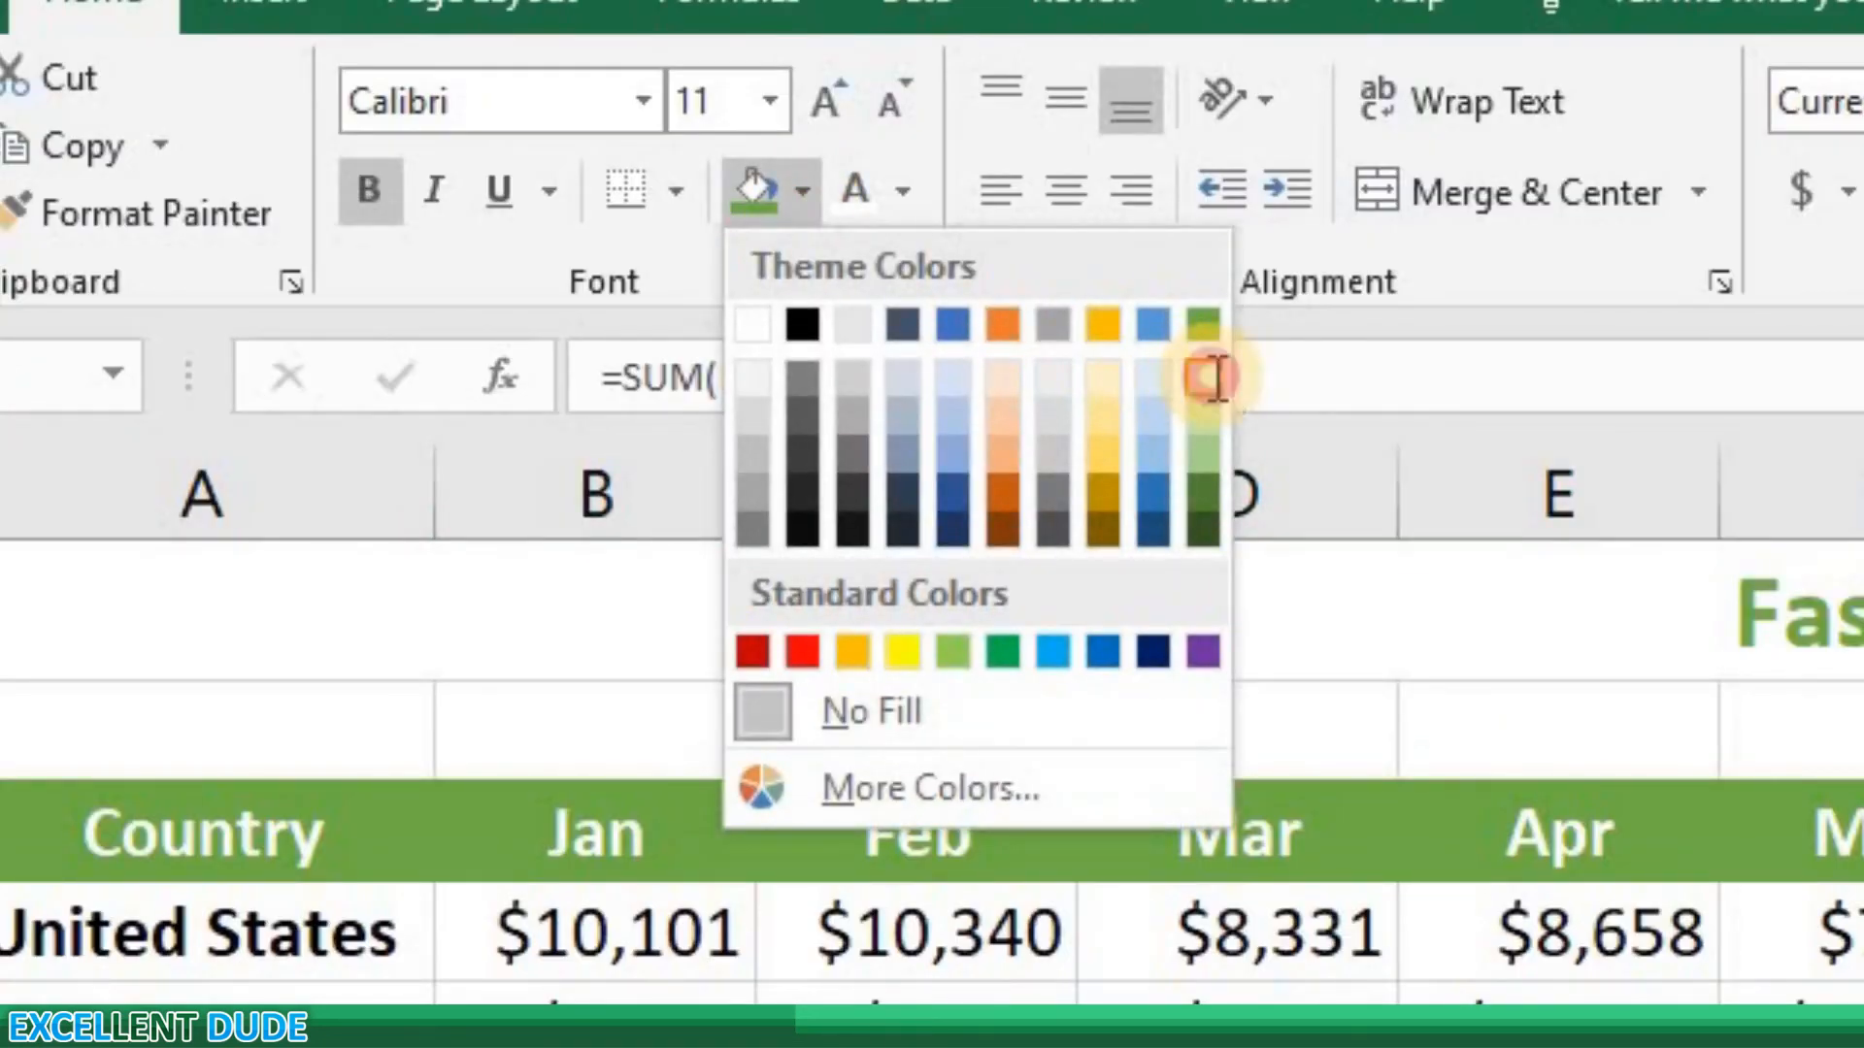
pyautogui.click(1210, 379)
pyautogui.click(1088, 536)
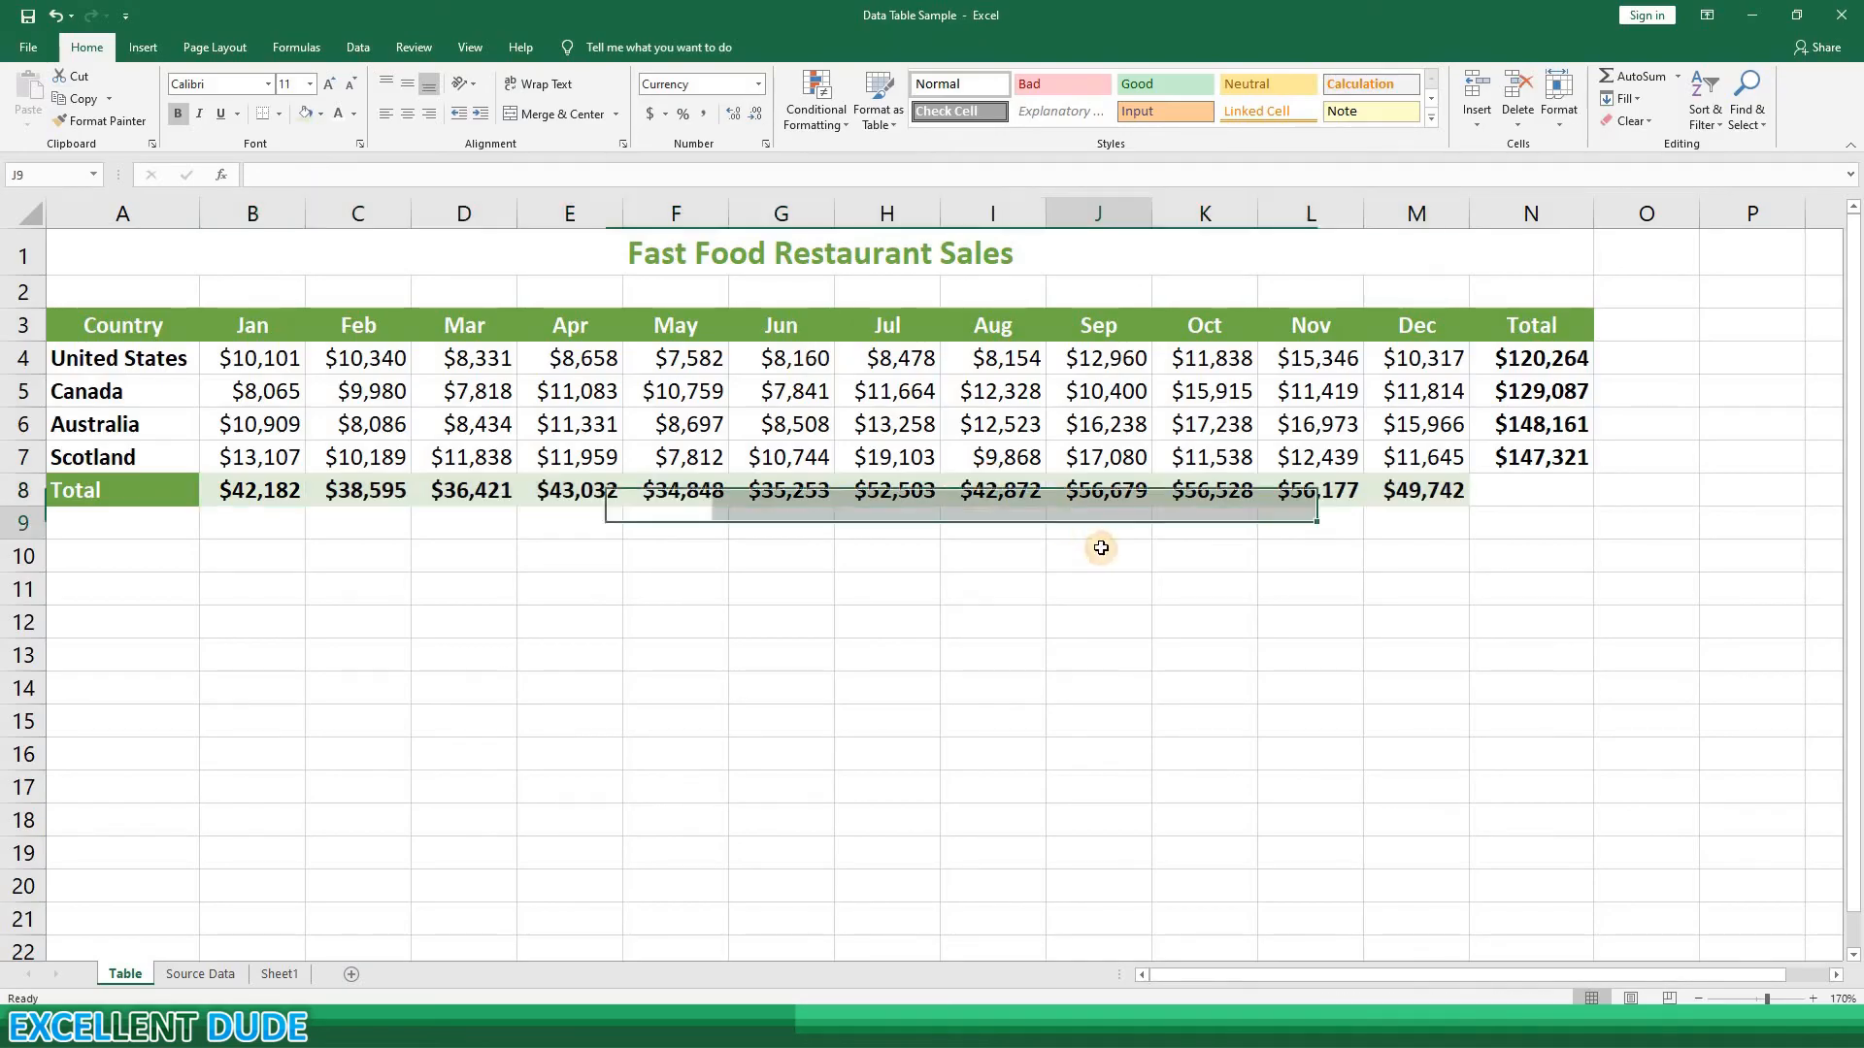
pyautogui.click(1518, 359)
pyautogui.moveTo(1518, 448); pyautogui.dragTo(1519, 454)
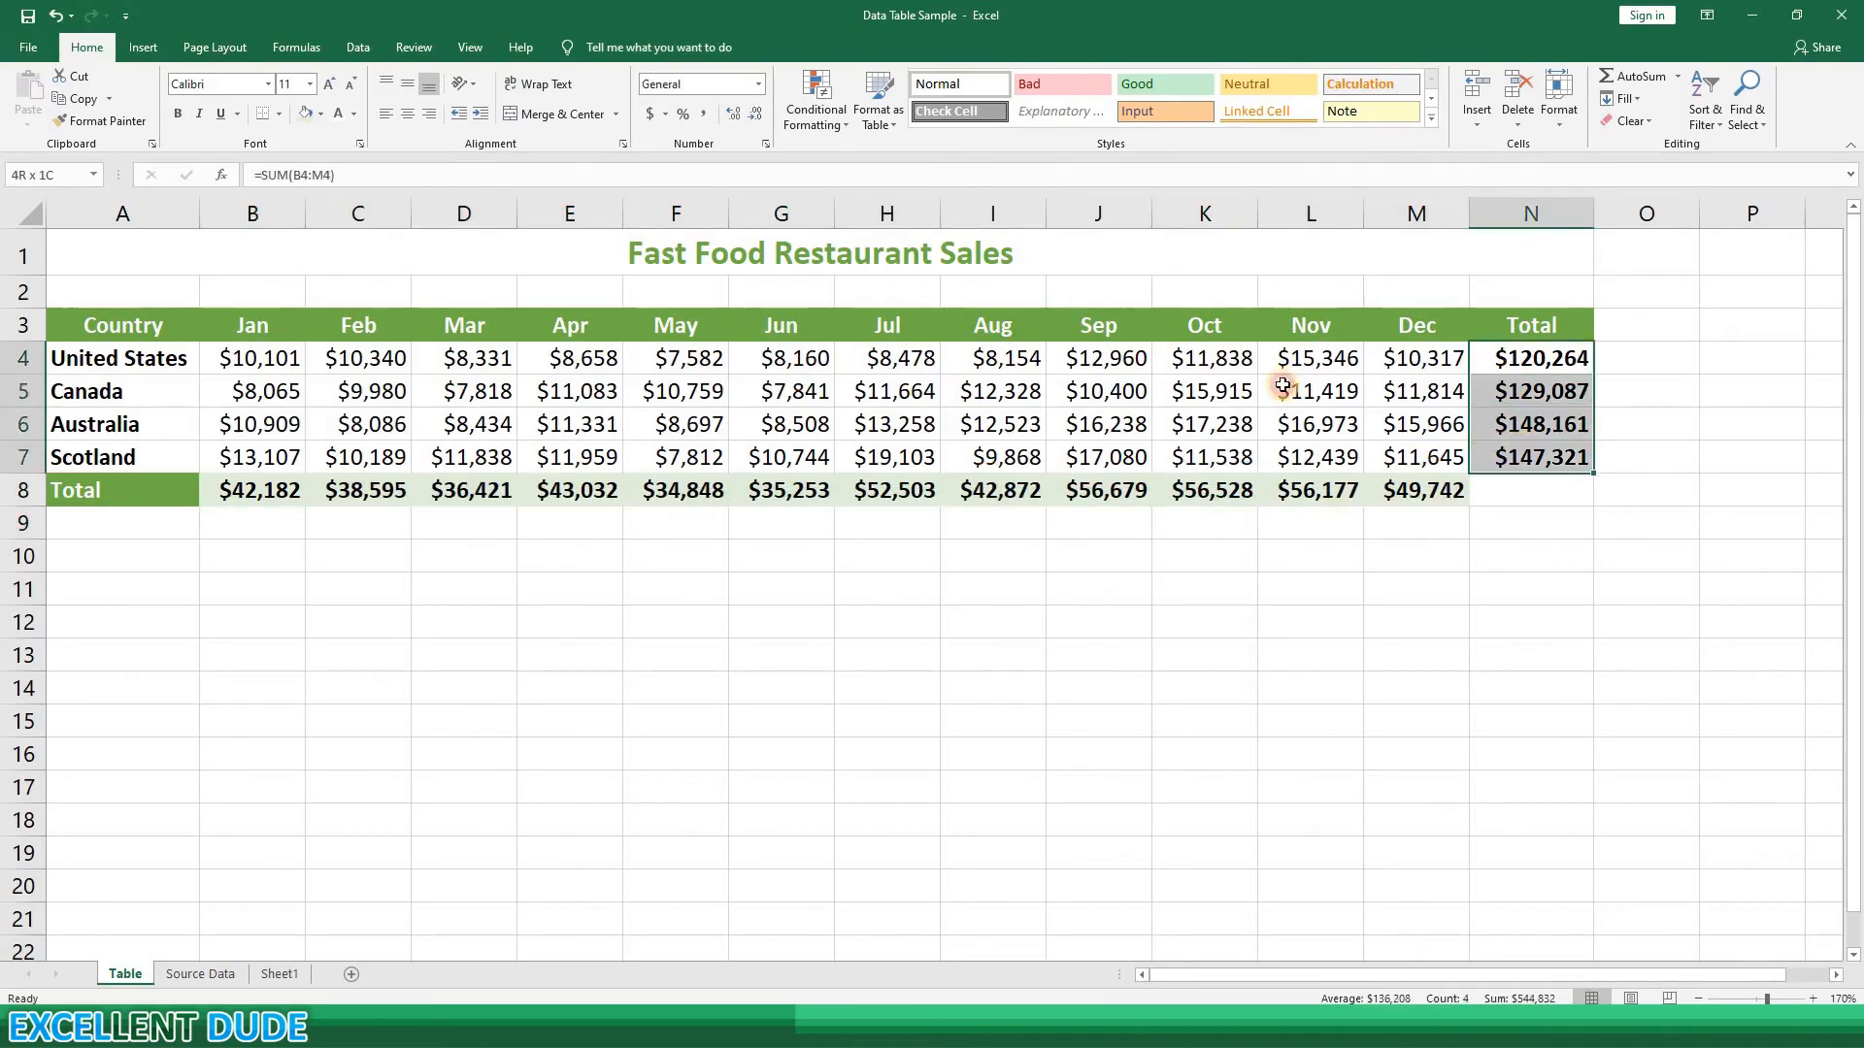
pyautogui.click(307, 114)
pyautogui.click(759, 513)
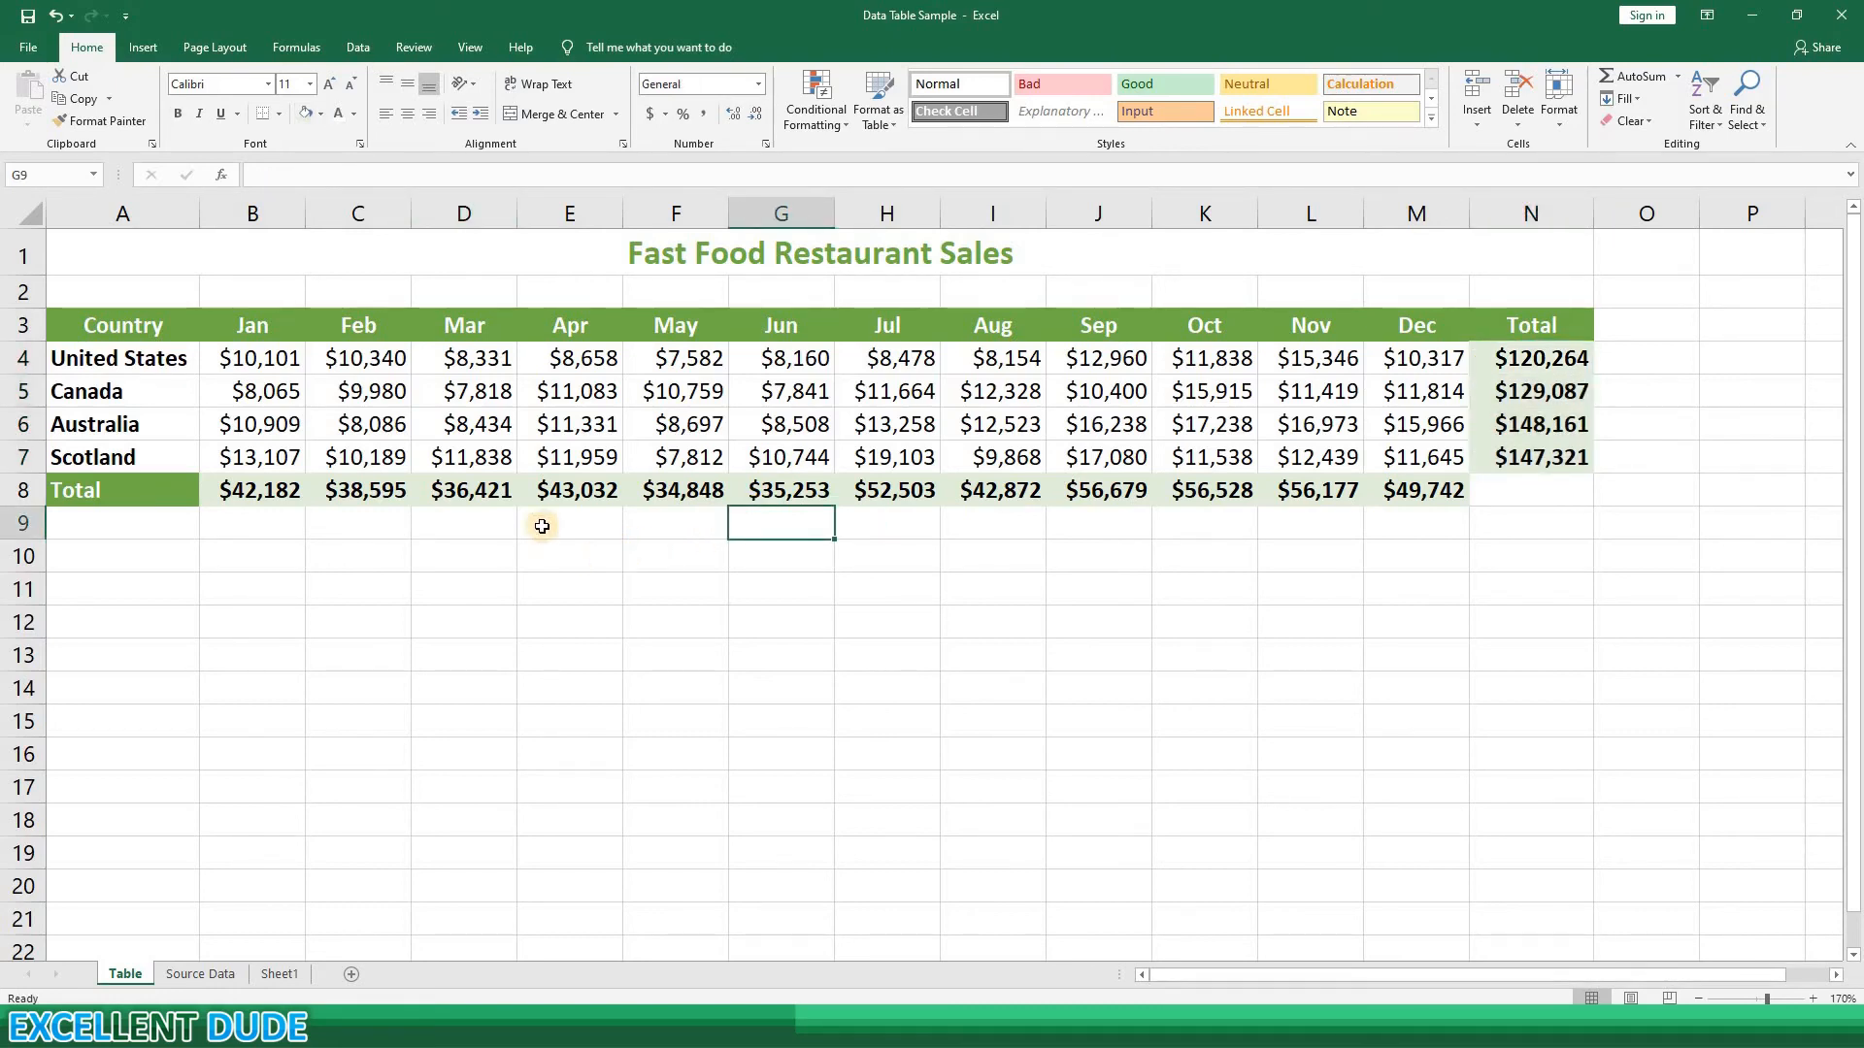
# Step: Apply All Borders to the whole sales table in A3:N8, from the header row through the Total row
pyautogui.moveTo(167, 331); pyautogui.dragTo(1564, 483)
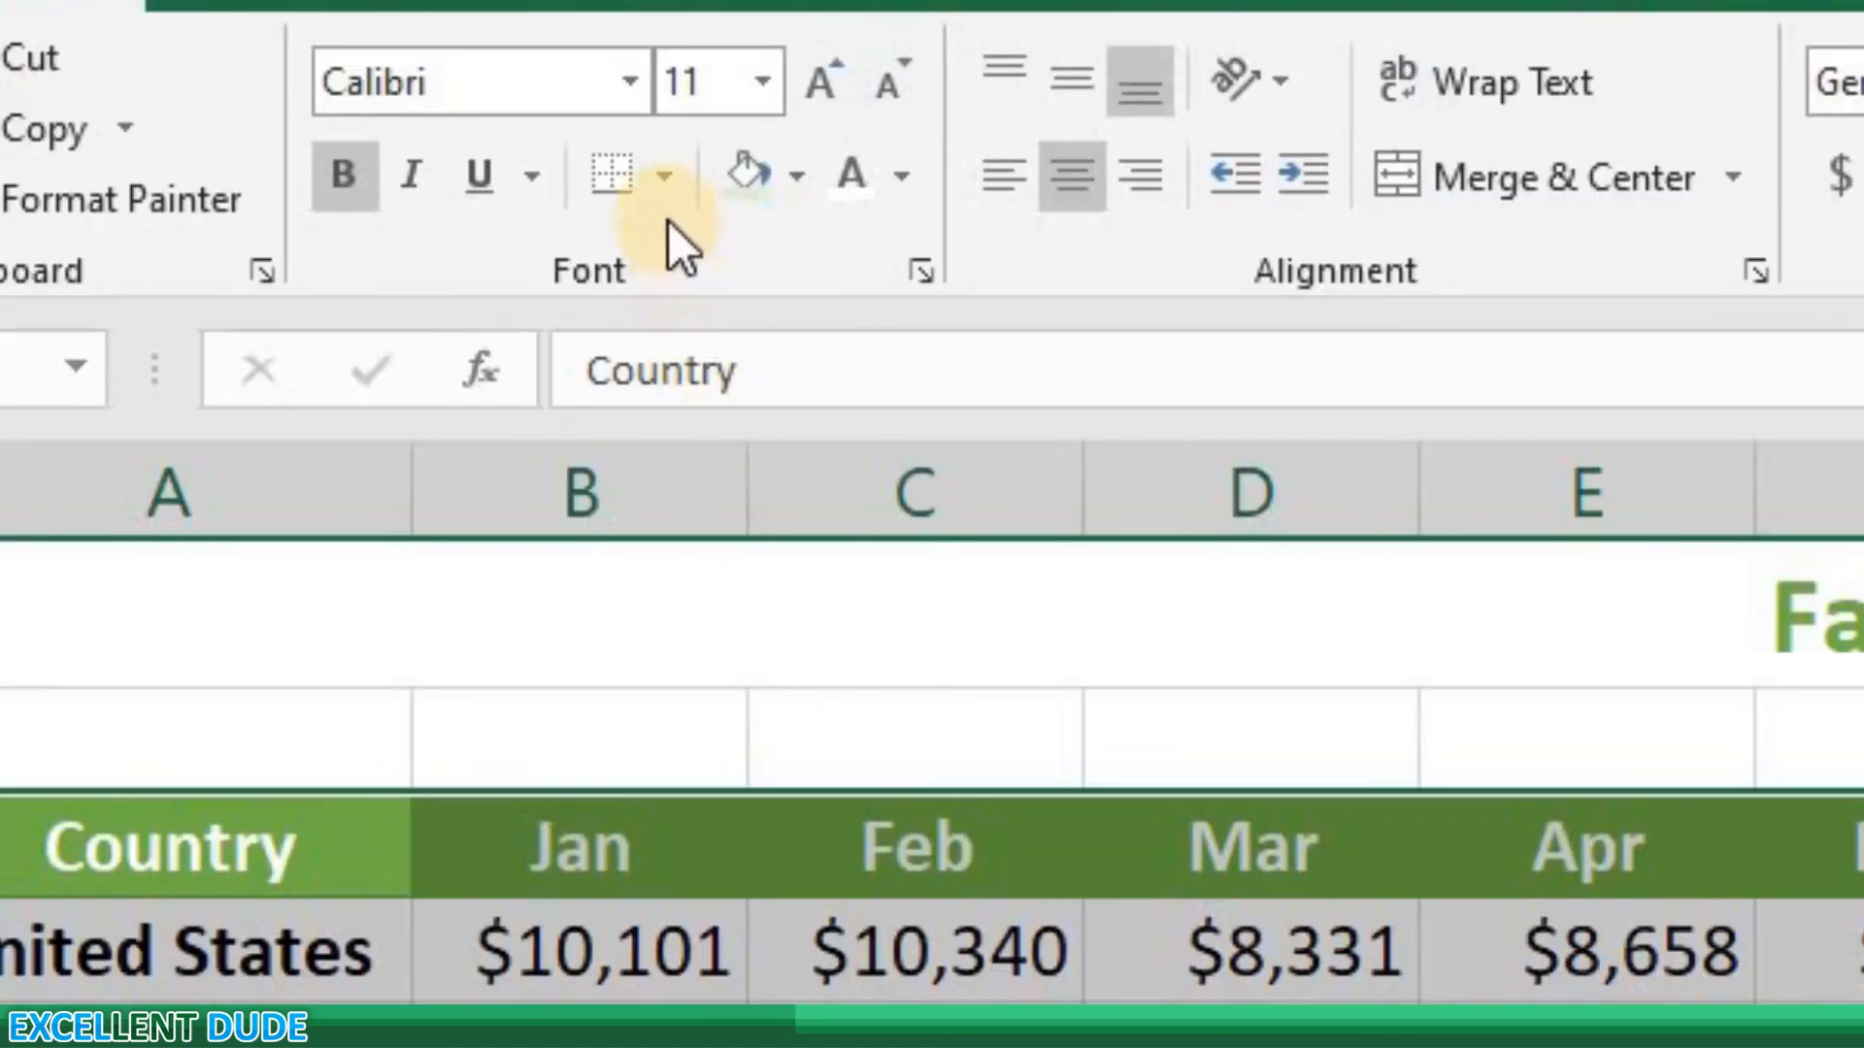
pyautogui.click(666, 177)
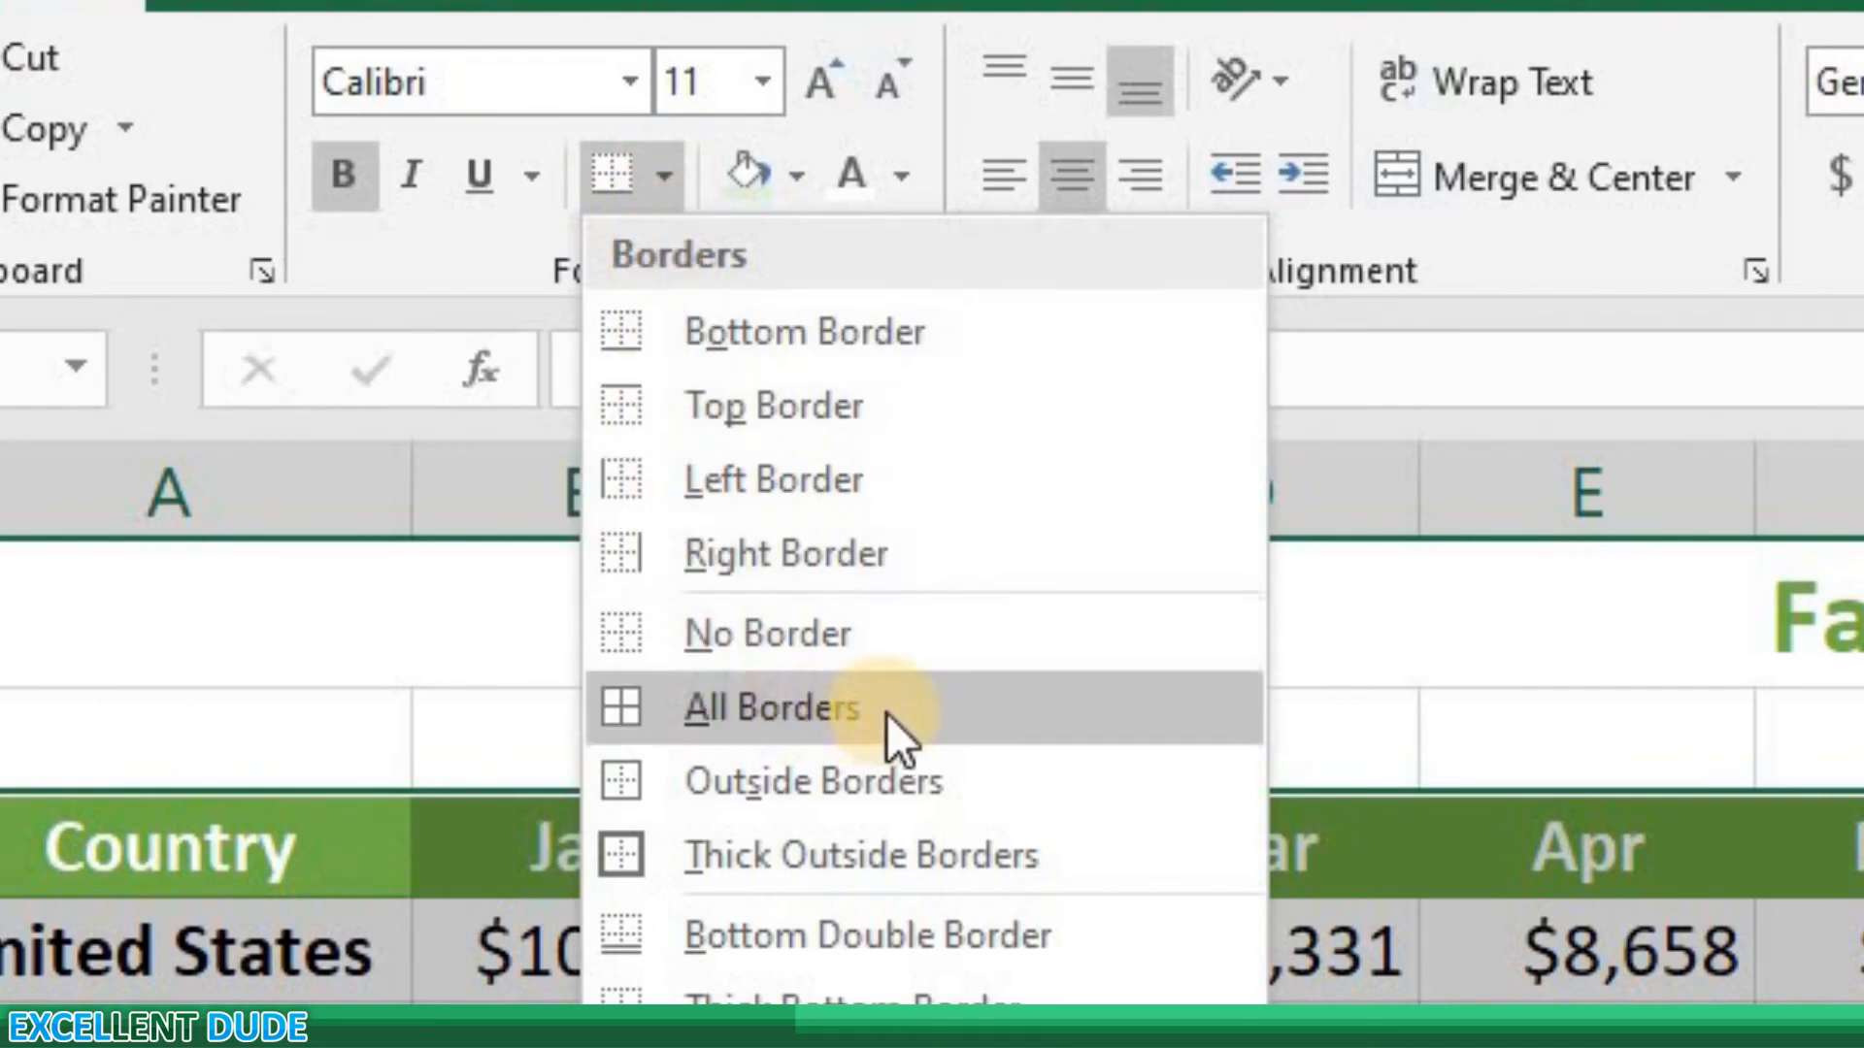
pyautogui.click(887, 714)
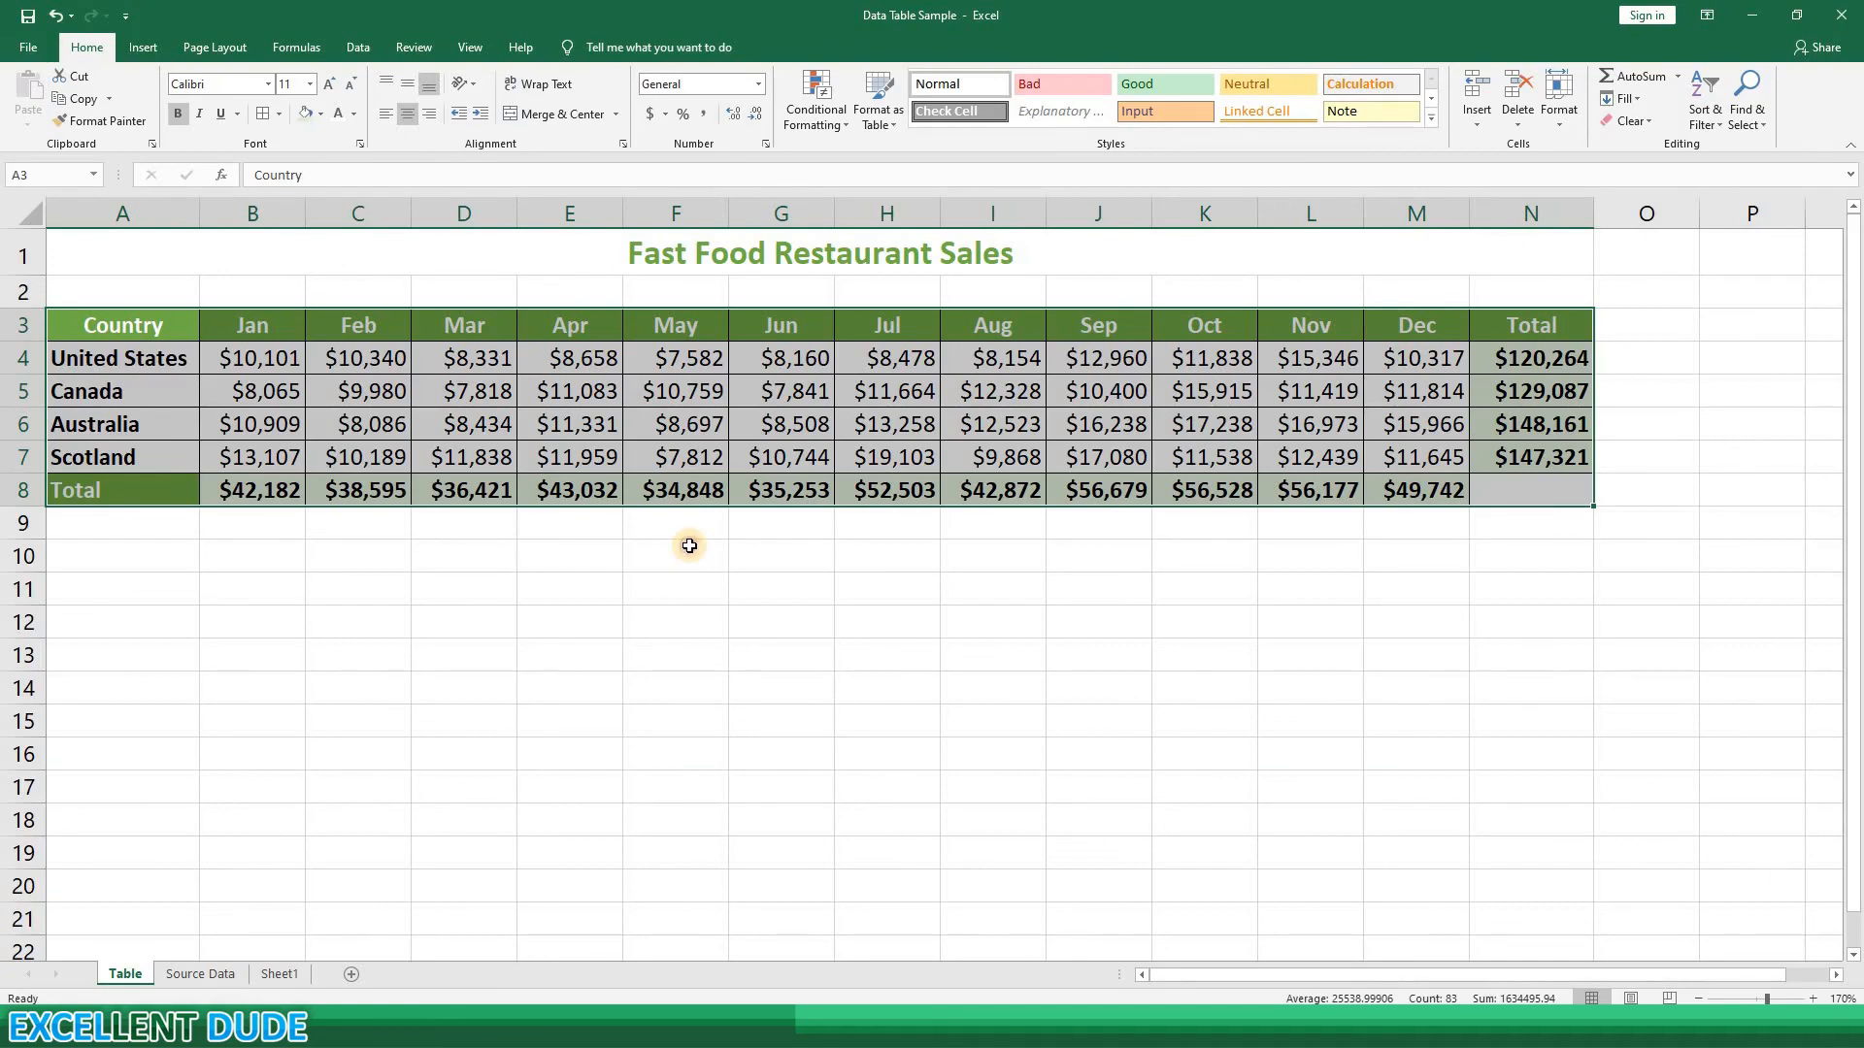
pyautogui.click(689, 546)
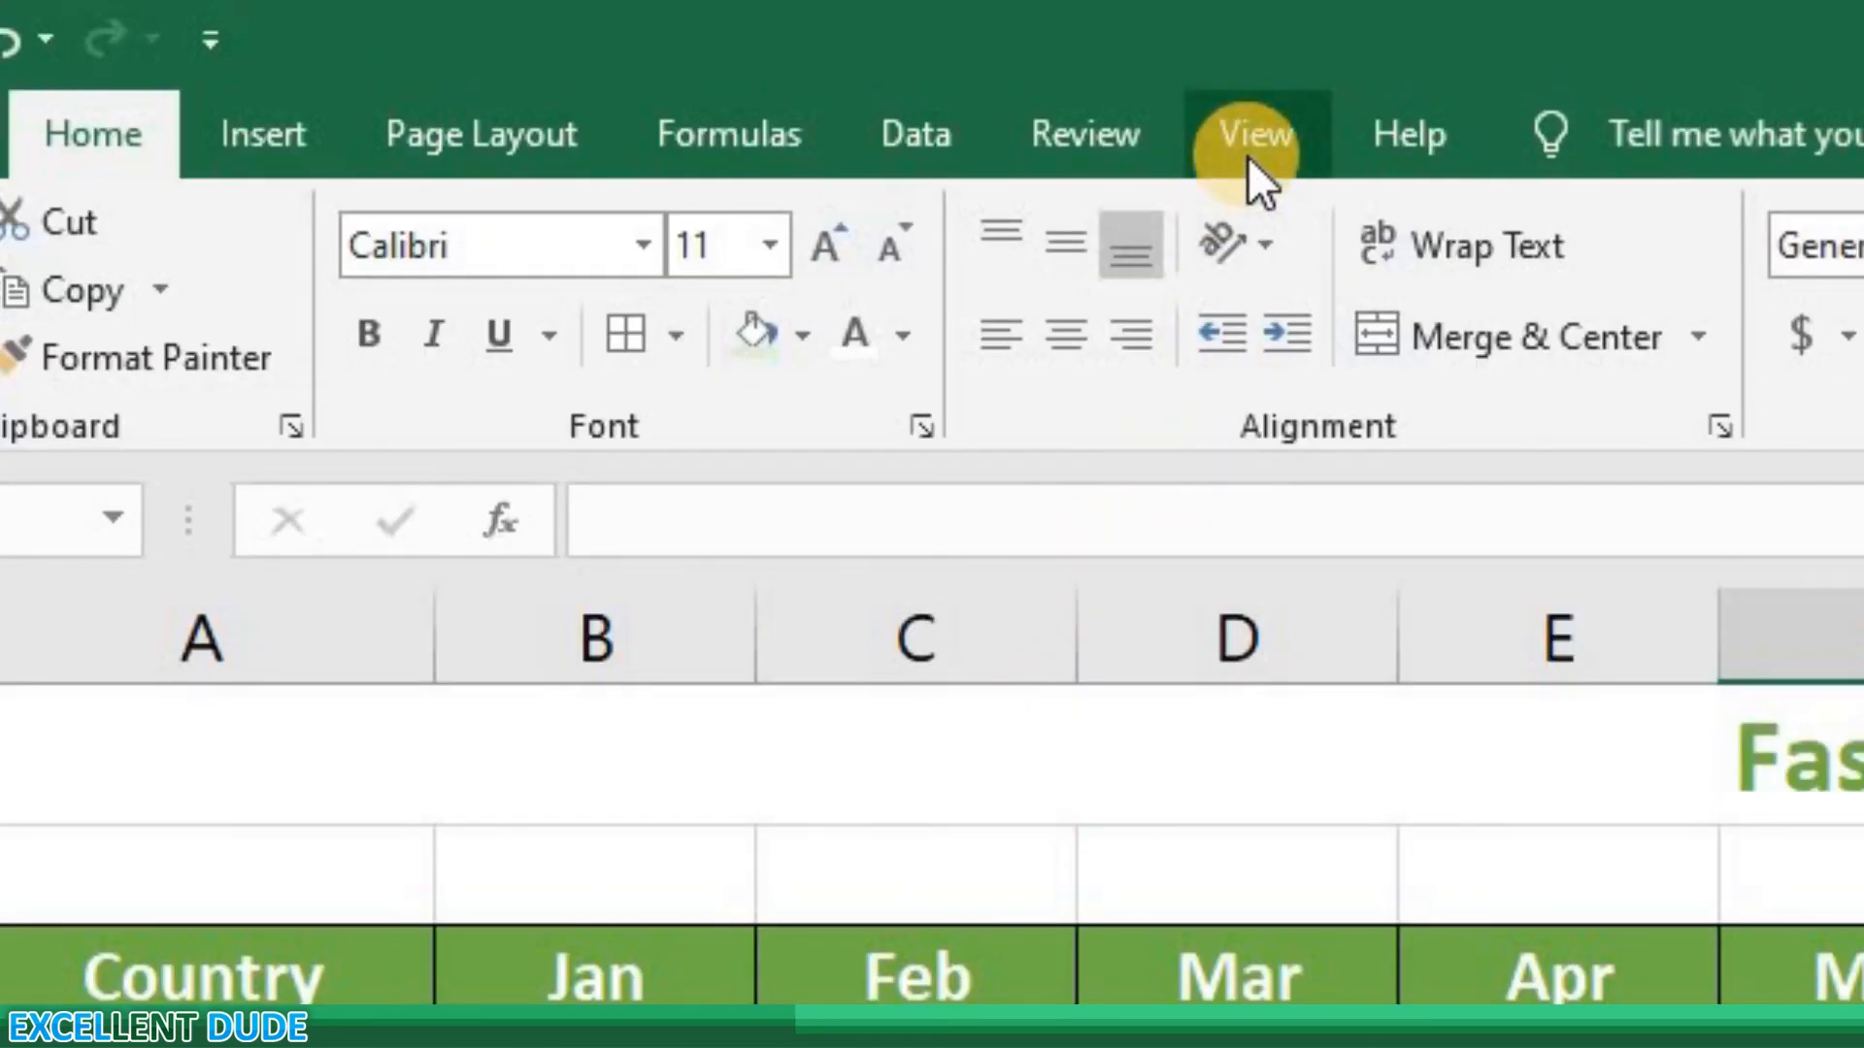
# Step: Hide the worksheet gridlines so that only the table's own borders are displayed on the sheet
pyautogui.click(1248, 155)
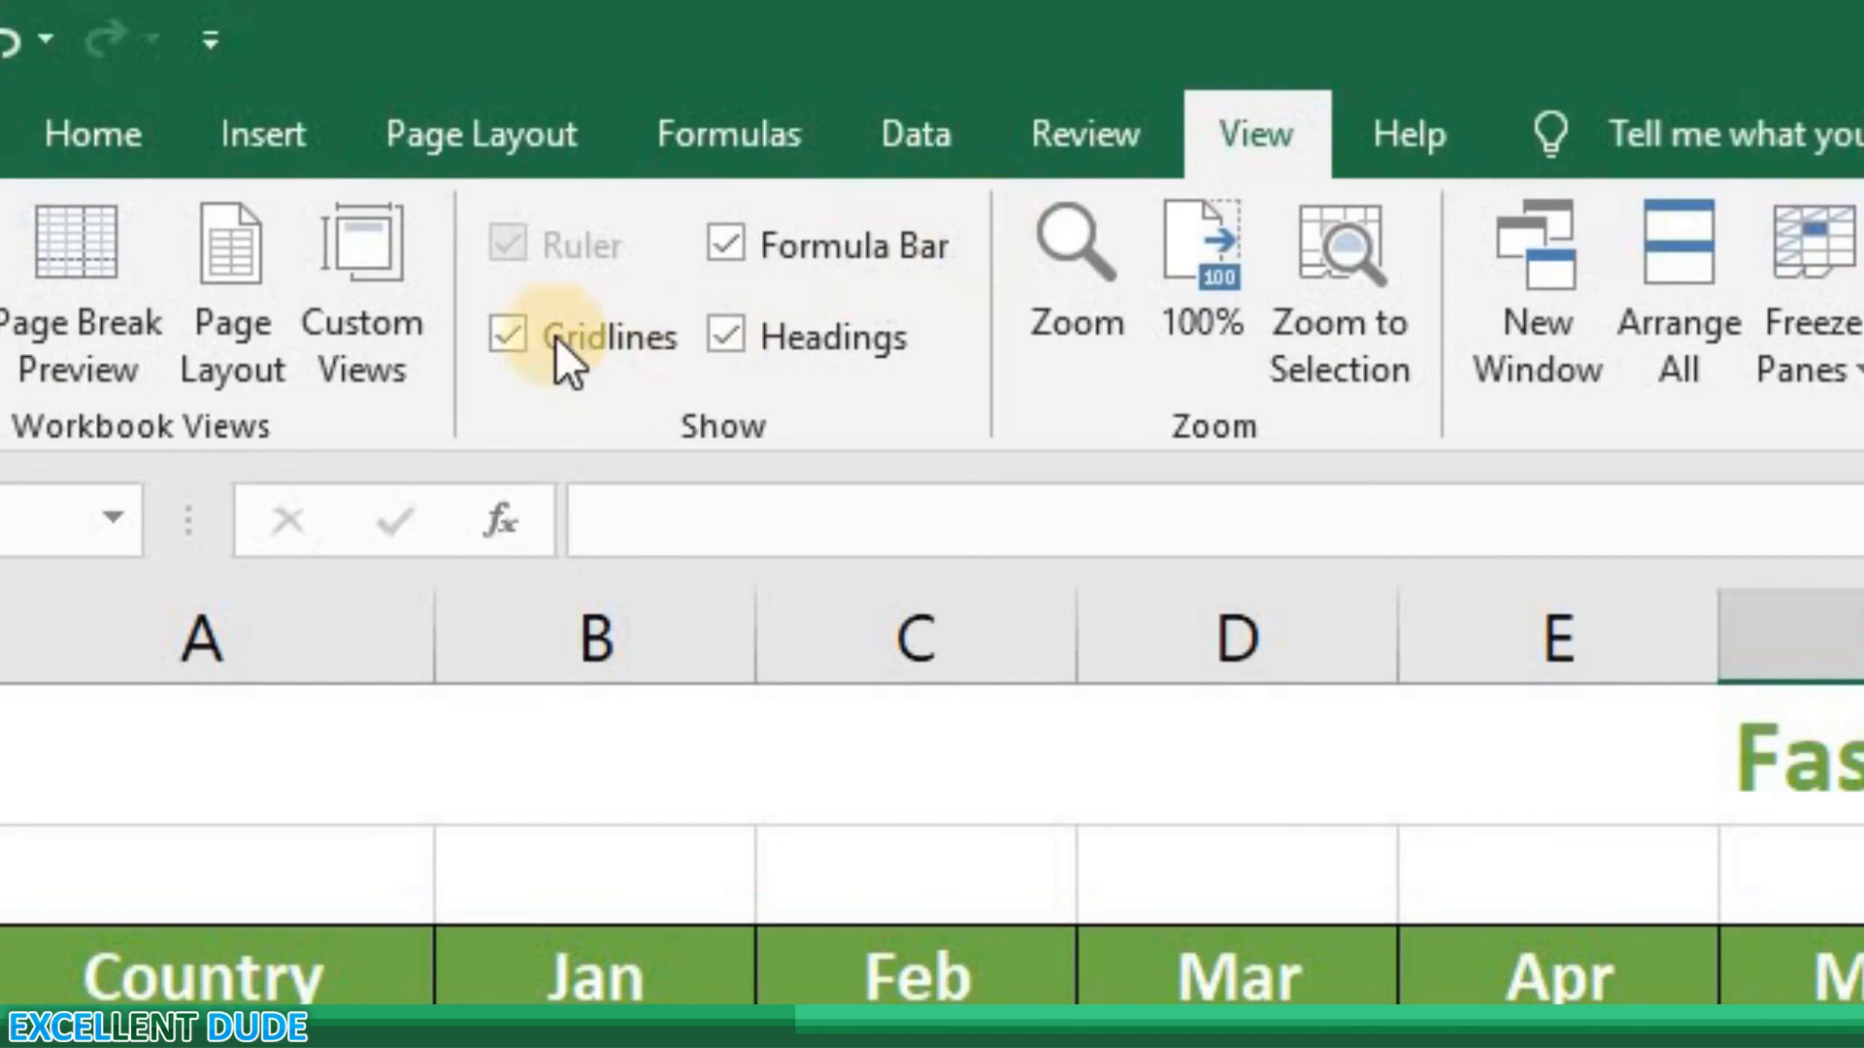
pyautogui.click(505, 336)
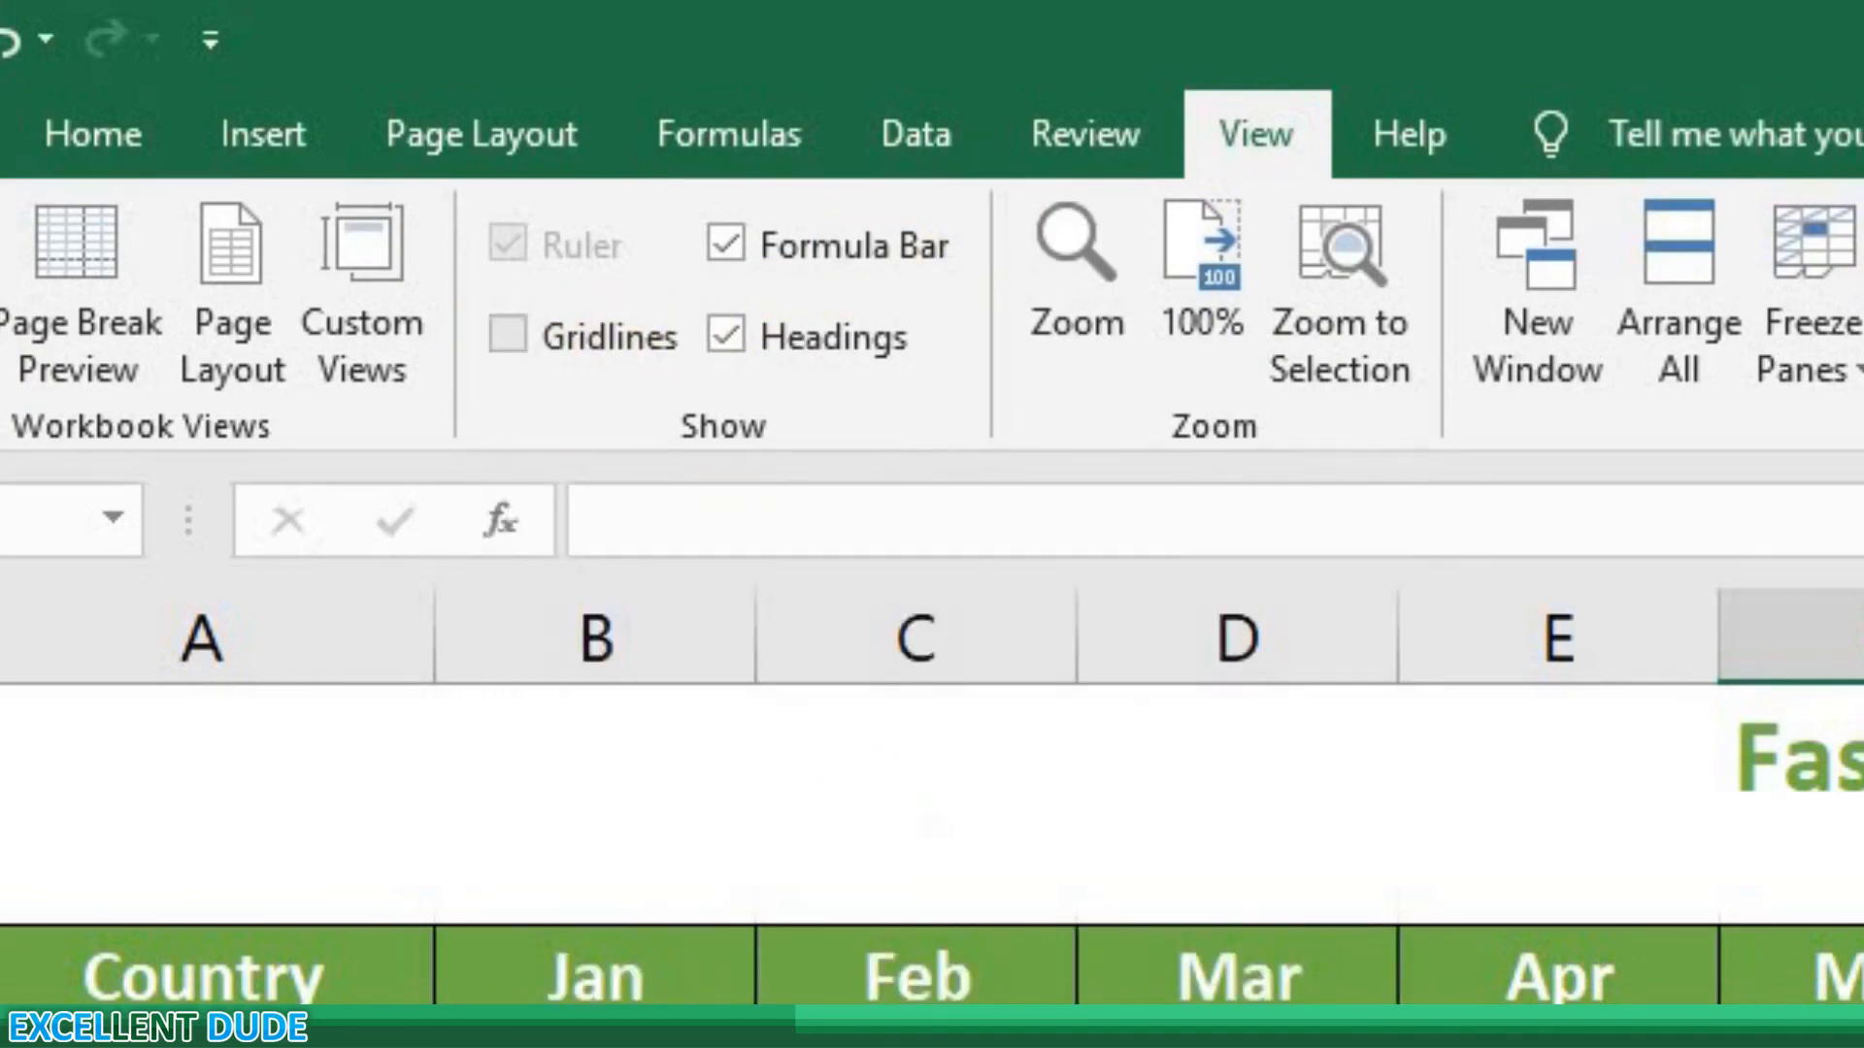